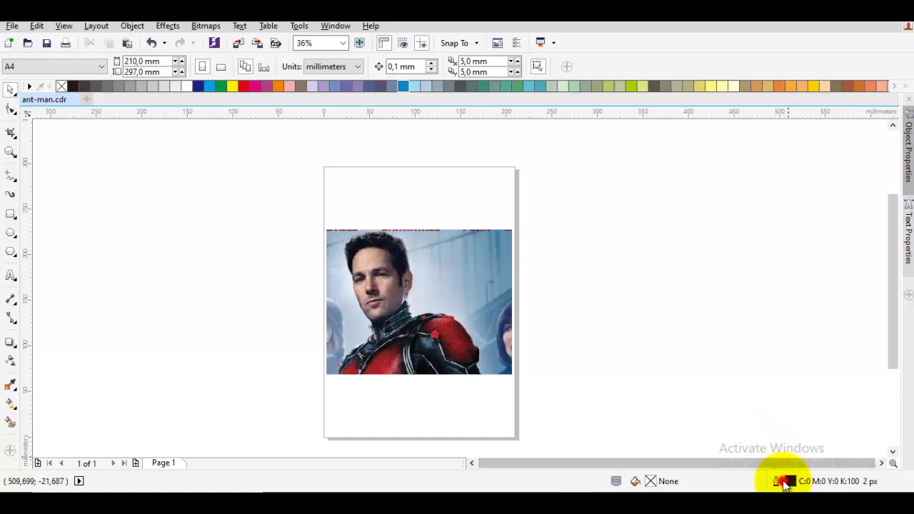
# Set the default outline width to 20 px
pyautogui.click(370, 169)
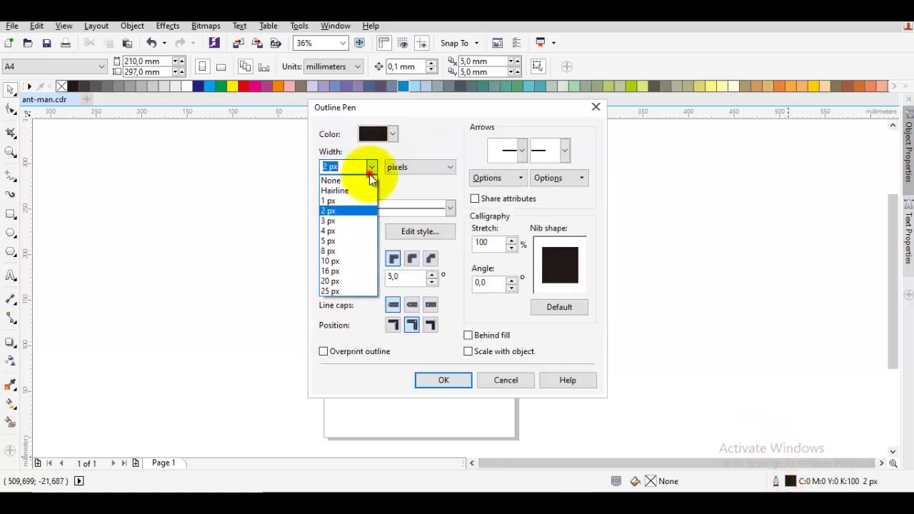
pyautogui.click(353, 281)
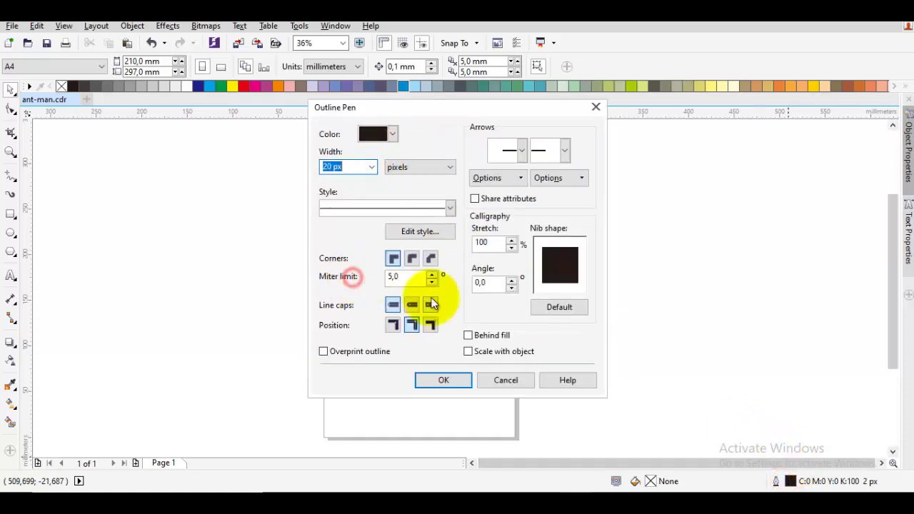
pyautogui.click(443, 386)
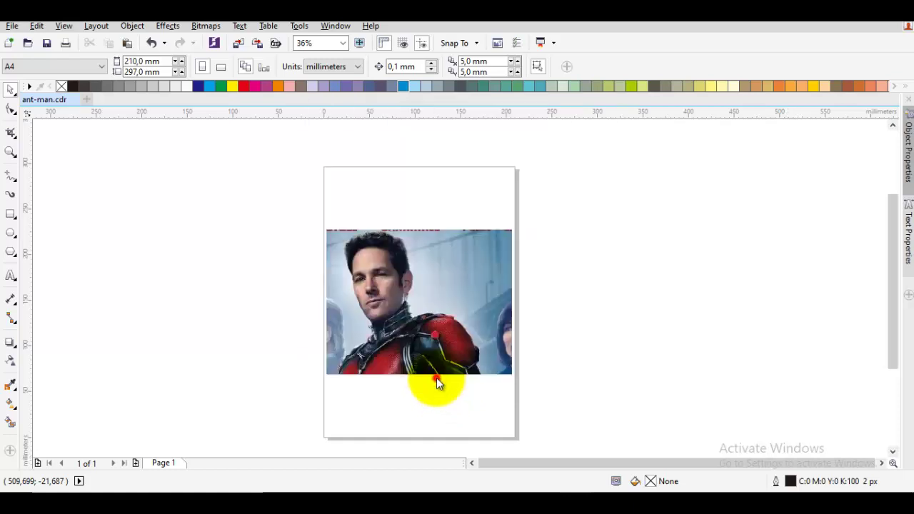
pyautogui.click(683, 327)
# Draw a curved eyebrow line with the Pen tool over the eyebrow on the left side of the face
pyautogui.moveTo(376, 218); pyautogui.dragTo(400, 250)
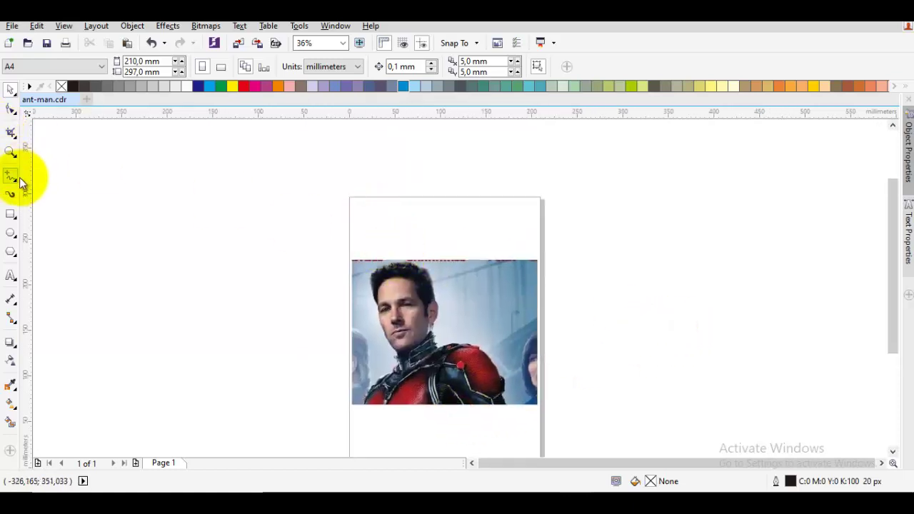
pyautogui.moveTo(228, 250); pyautogui.dragTo(233, 249)
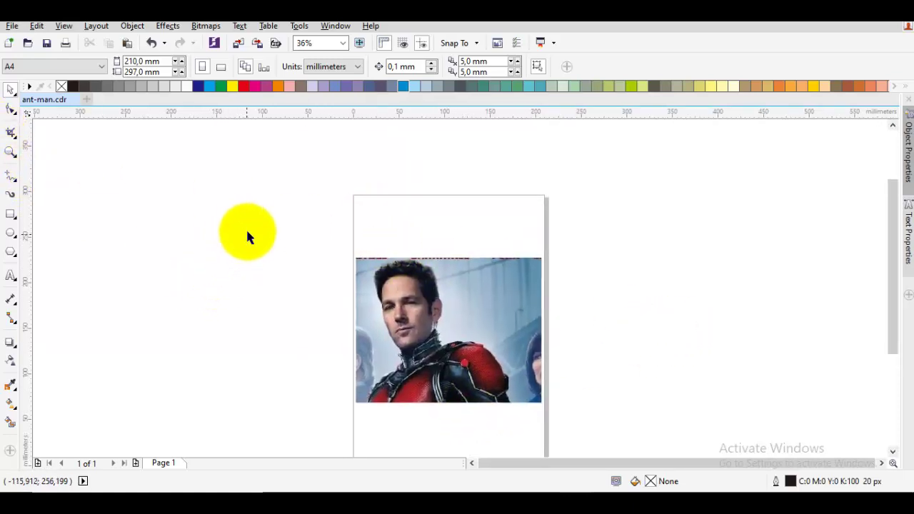
pyautogui.press('F5')
pyautogui.scroll(2, 368, 347)
pyautogui.press('p')
pyautogui.moveTo(370, 298); pyautogui.dragTo(313, 314)
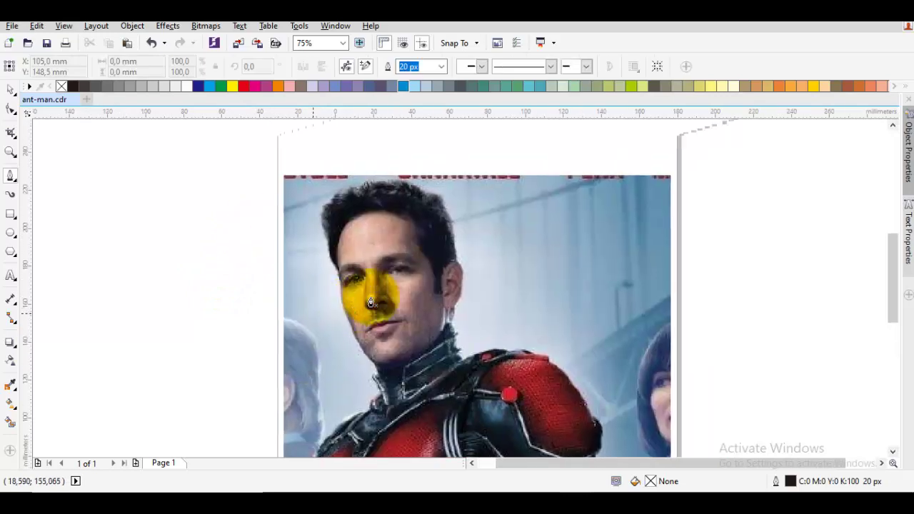
pyautogui.scroll(4, 371, 302)
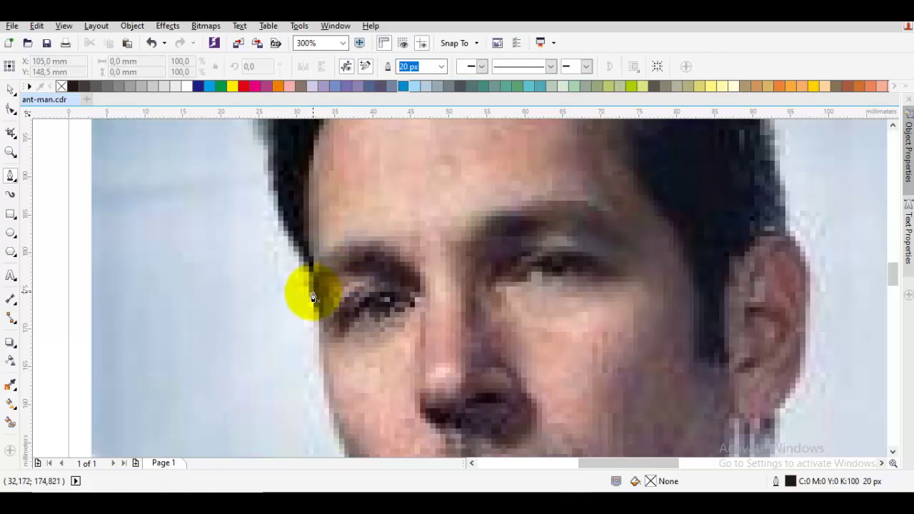
pyautogui.moveTo(313, 293); pyautogui.dragTo(358, 229)
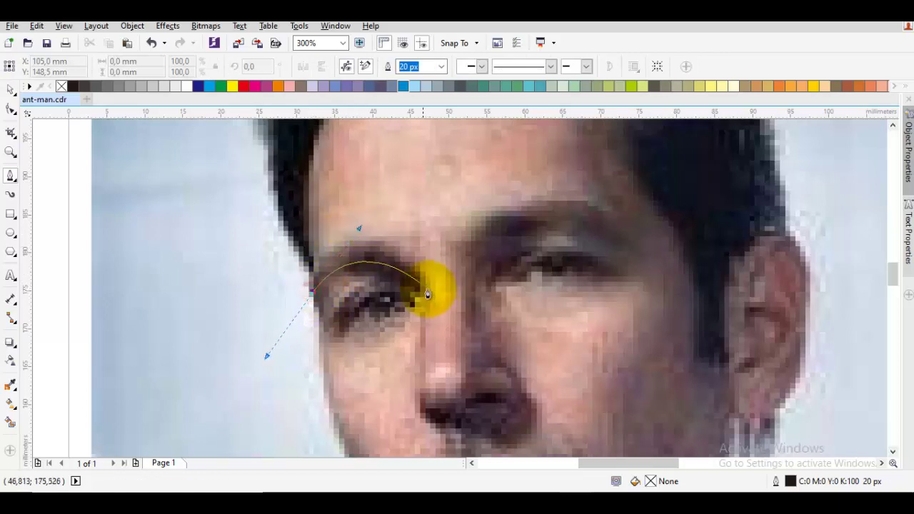
pyautogui.moveTo(414, 285); pyautogui.dragTo(427, 303)
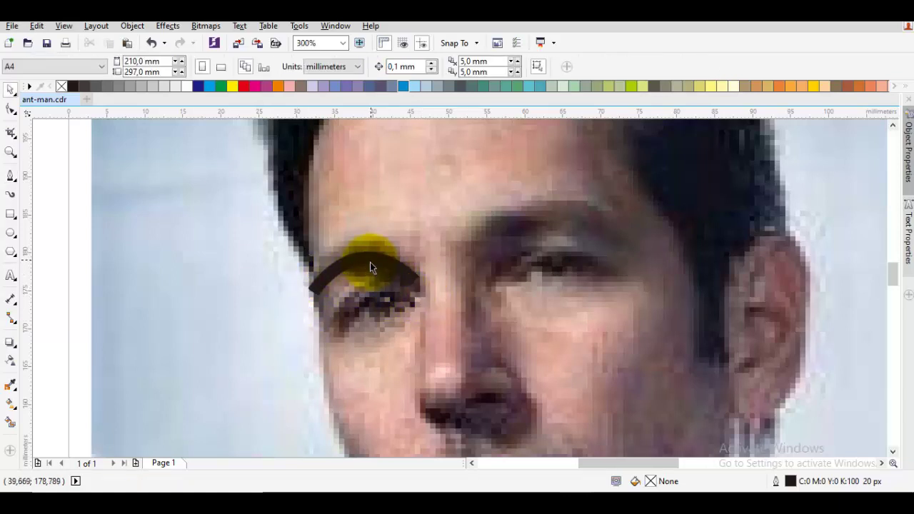
# Reshape the left eyebrow curve by adjusting its control handle to follow the brow in the photo
pyautogui.press('F10')
pyautogui.click(371, 260)
pyautogui.click(412, 283)
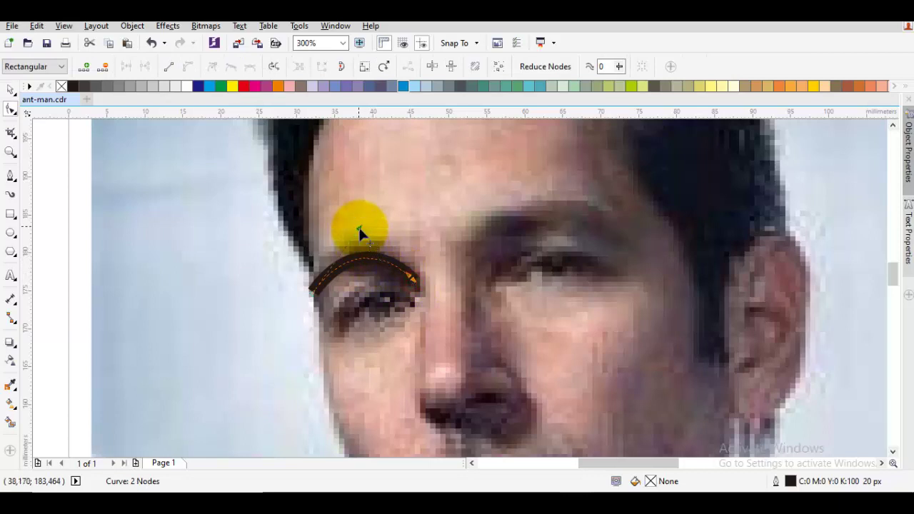
pyautogui.moveTo(359, 228); pyautogui.dragTo(368, 233)
pyautogui.press('space')
pyautogui.click(268, 349)
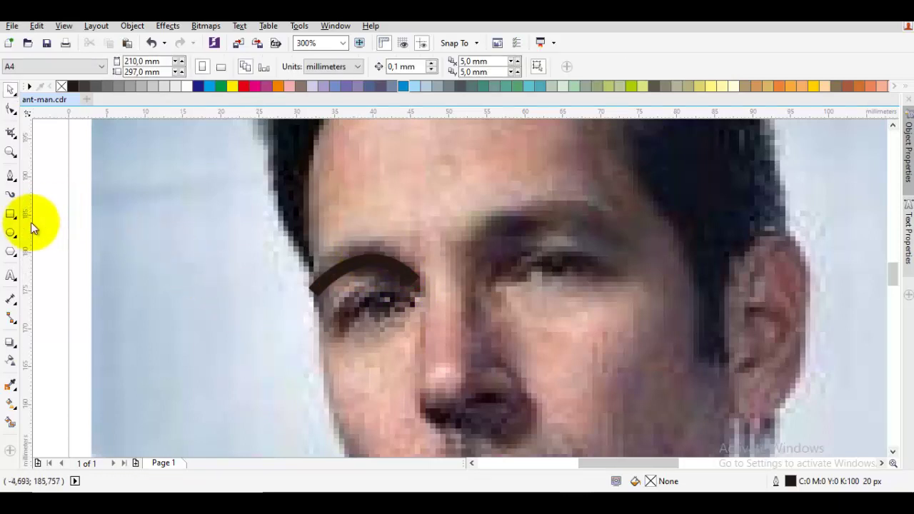
# Draw a circle about 3.6 mm wide over the left pupil, fill it black and remove its outline
pyautogui.click(10, 232)
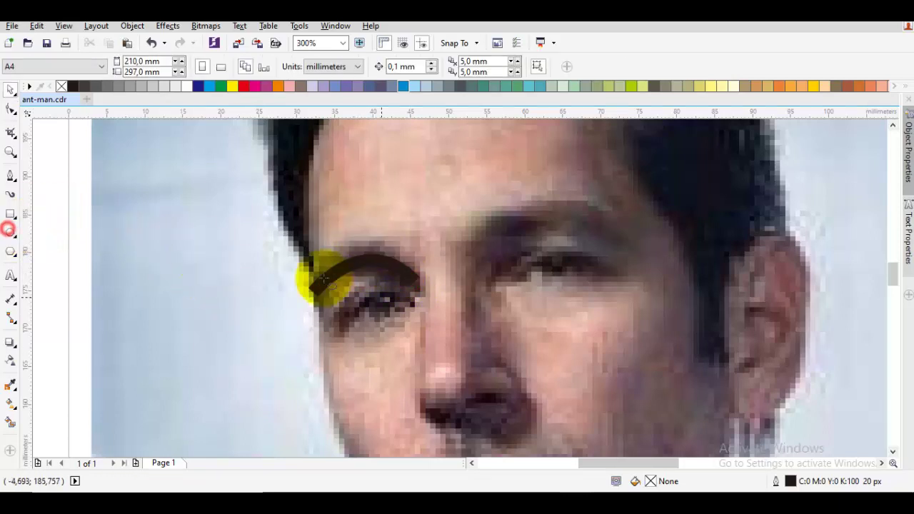
pyautogui.scroll(2, 408, 302)
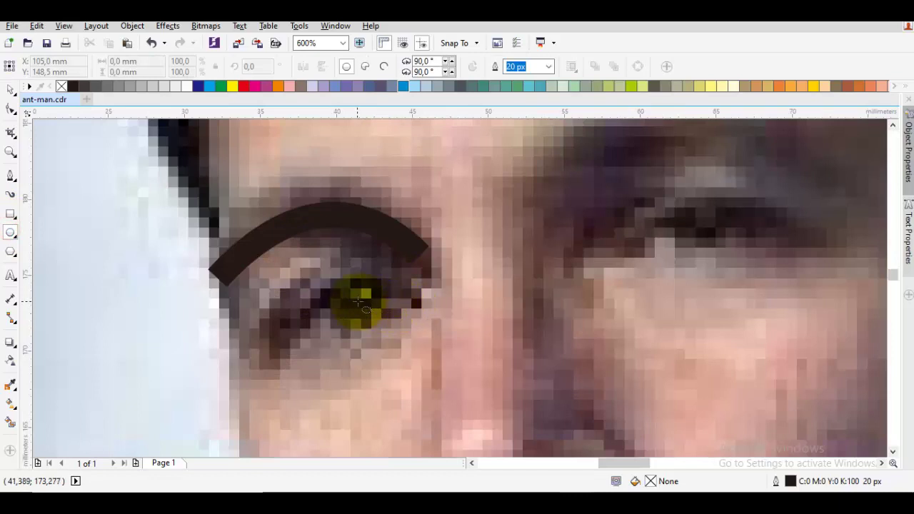
pyautogui.moveTo(355, 301); pyautogui.dragTo(386, 326)
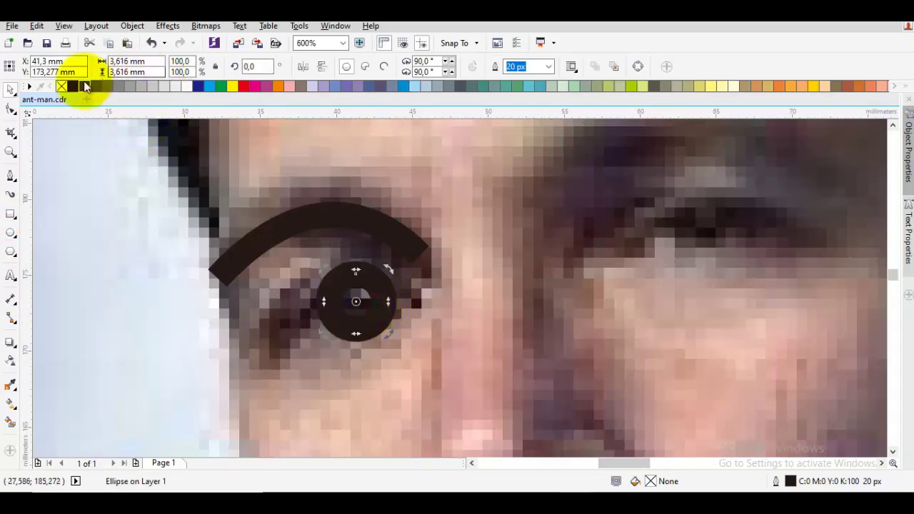
pyautogui.click(75, 85)
pyautogui.rightClick(63, 86)
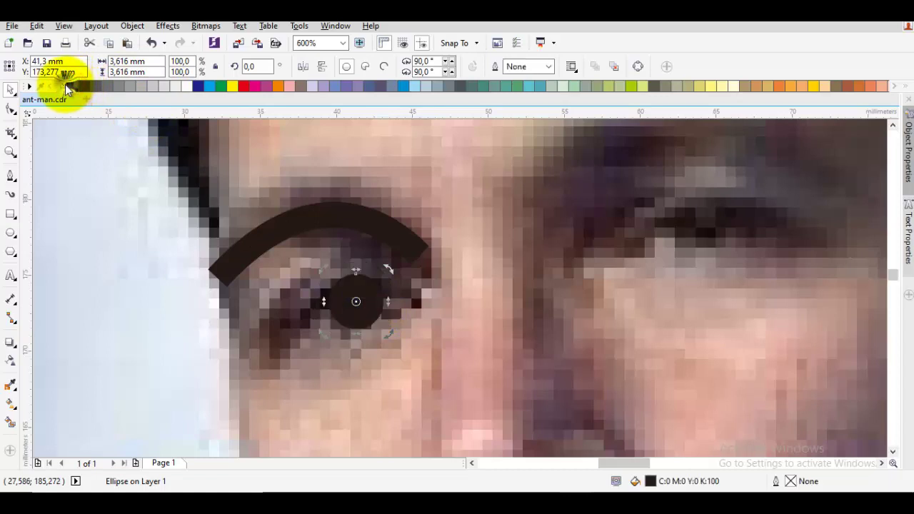
# Enlarge the left pupil circle slightly to about 3.84 mm
pyautogui.press('F7')
pyautogui.moveTo(379, 275); pyautogui.dragTo(357, 288)
pyautogui.press('space')
pyautogui.click(336, 311)
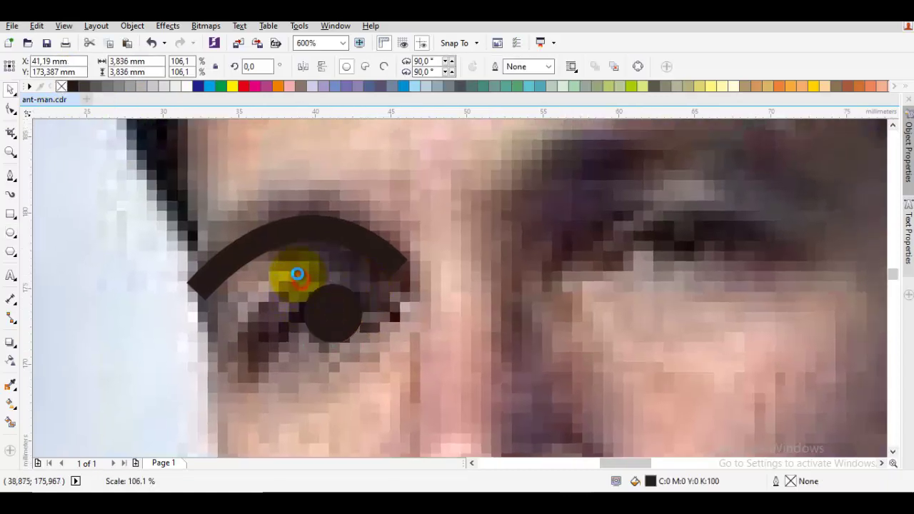
# Place a copy of the pupil circle over the pupil on the right side of the face
pyautogui.click(405, 281)
pyautogui.moveTo(405, 282); pyautogui.dragTo(331, 322)
pyautogui.moveTo(268, 350); pyautogui.dragTo(611, 284)
pyautogui.scroll(1, 543, 284)
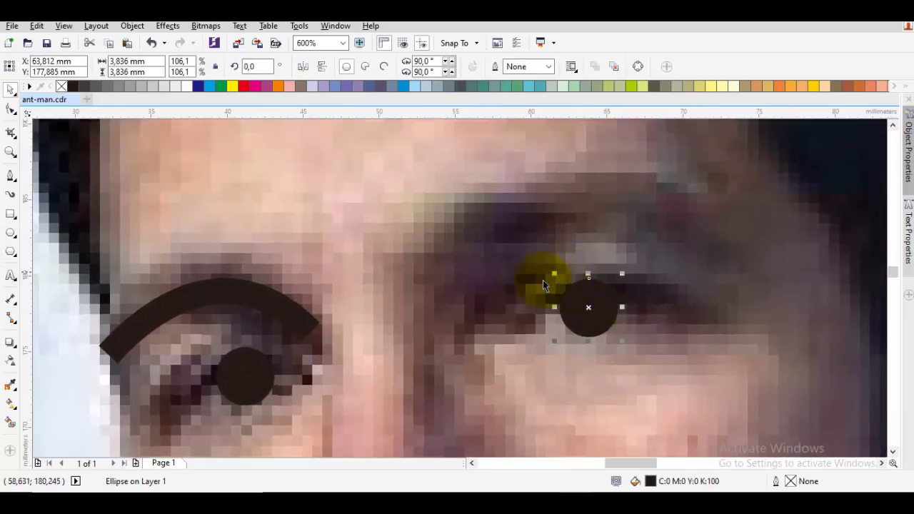
# Draw a 20 px arched curve along the eyebrow on the right side of the face
pyautogui.scroll(-2, 486, 279)
pyautogui.press('F5')
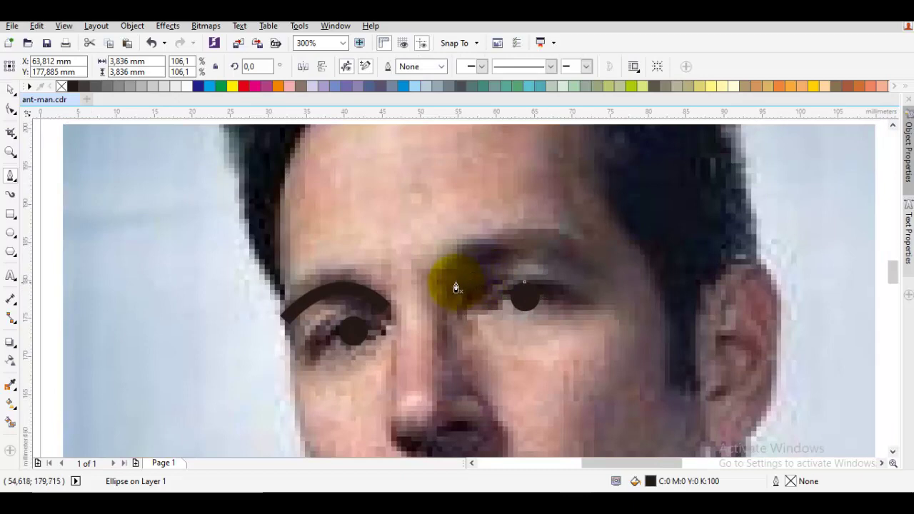
pyautogui.click(452, 282)
pyautogui.moveTo(451, 283); pyautogui.dragTo(518, 211)
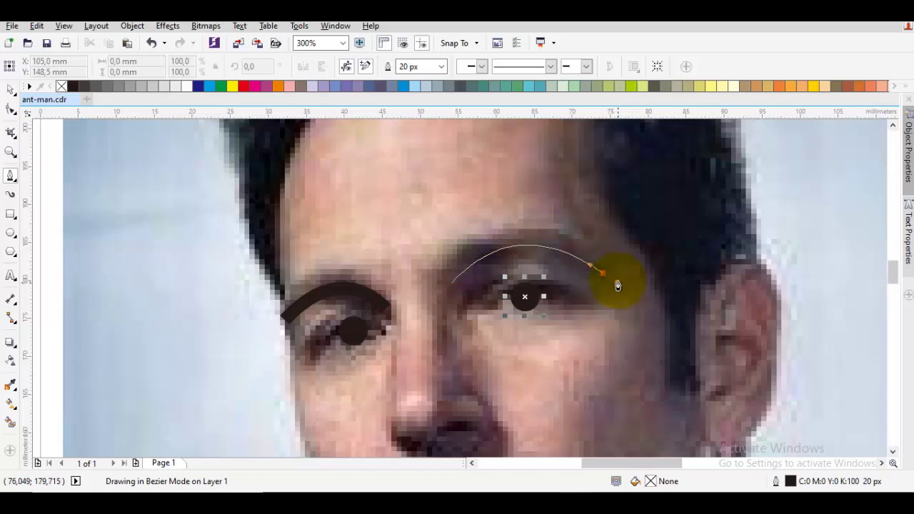
pyautogui.moveTo(618, 286); pyautogui.dragTo(618, 285)
pyautogui.press('space')
pyautogui.click(511, 357)
# Trace the nose with a curve running from the inner left brow down and around the nose tip
pyautogui.moveTo(491, 367); pyautogui.dragTo(536, 258)
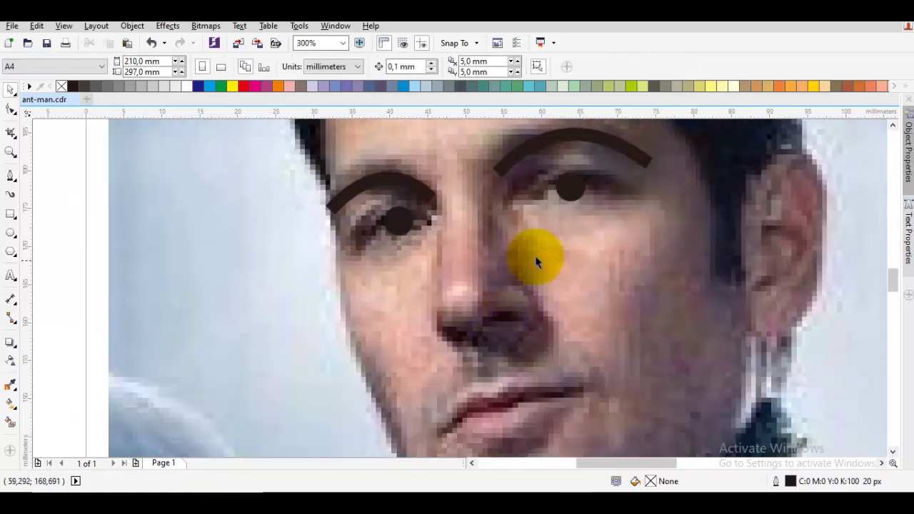
pyautogui.press('space')
pyautogui.moveTo(445, 203); pyautogui.dragTo(422, 335)
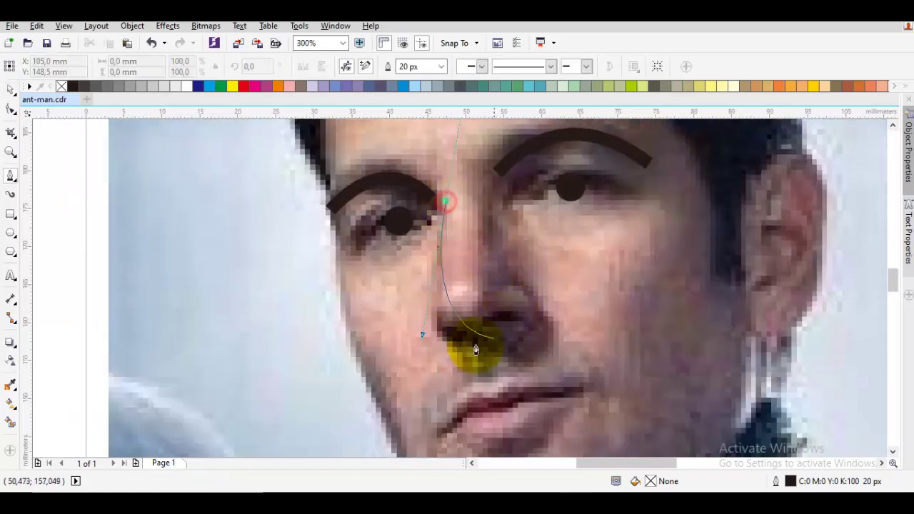
pyautogui.moveTo(508, 328); pyautogui.dragTo(567, 295)
pyautogui.press('space')
pyautogui.click(506, 377)
# Trace the line between the lips with a wavy two-segment curve from one mouth corner to the other
pyautogui.moveTo(506, 377); pyautogui.dragTo(551, 257)
pyautogui.press('space')
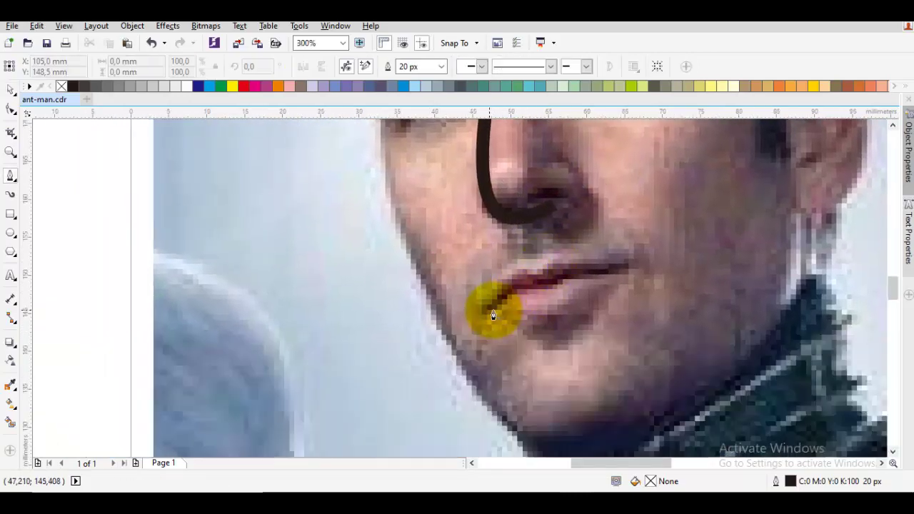
pyautogui.moveTo(487, 313)
pyautogui.mouseDown()
pyautogui.moveTo(522, 287)
pyautogui.moveTo(642, 280)
pyautogui.mouseUp()
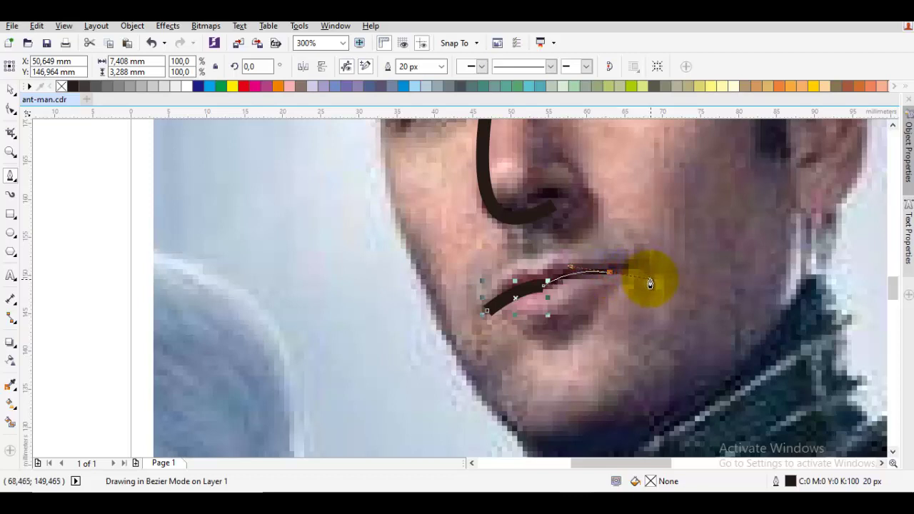
pyautogui.press('space')
pyautogui.press('Escape')
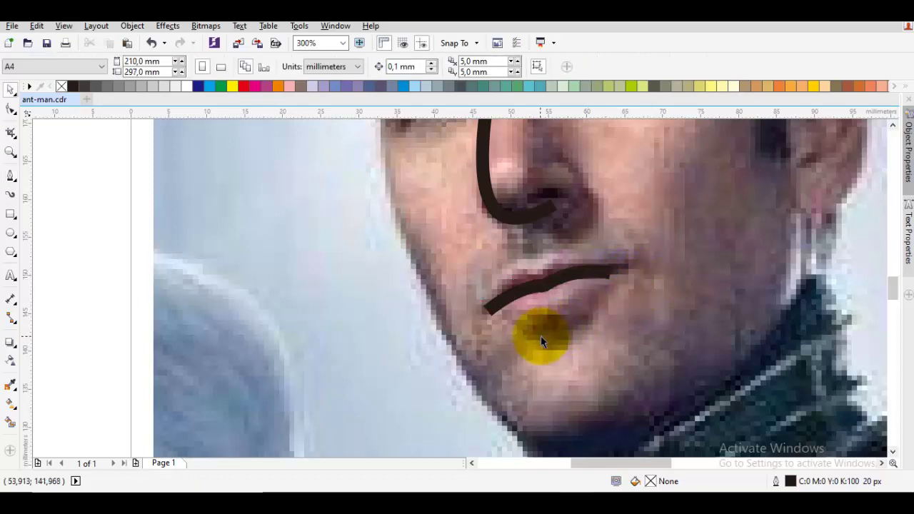
# Draw a short curve beneath the lower lip
pyautogui.press('space')
pyautogui.click(526, 333)
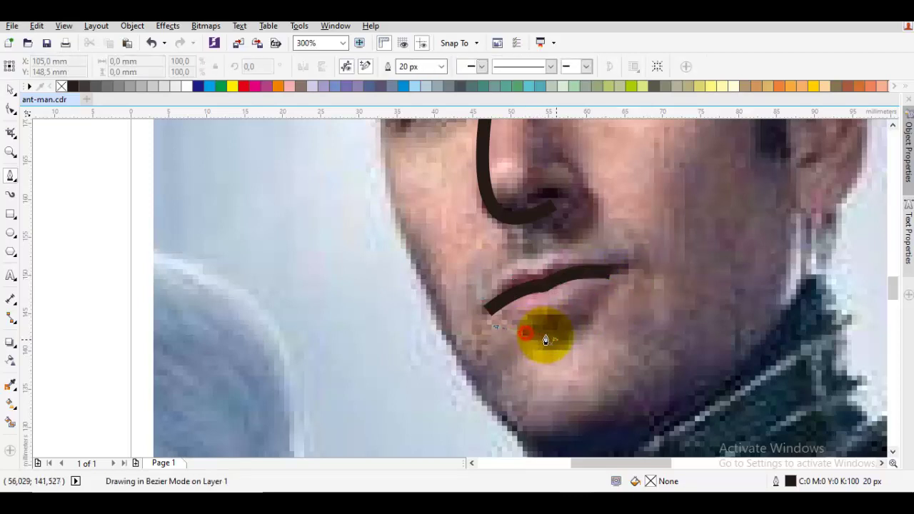
pyautogui.click(584, 320)
pyautogui.press('space')
pyautogui.press('Escape')
# Move the photo aside to check the traced facial lines, and undo the move
pyautogui.scroll(-3, 584, 318)
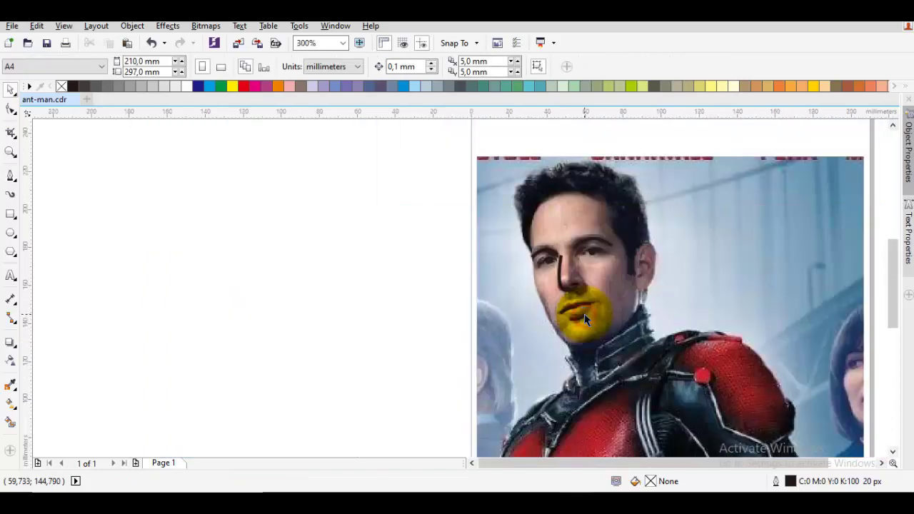
pyautogui.moveTo(532, 316); pyautogui.dragTo(793, 302)
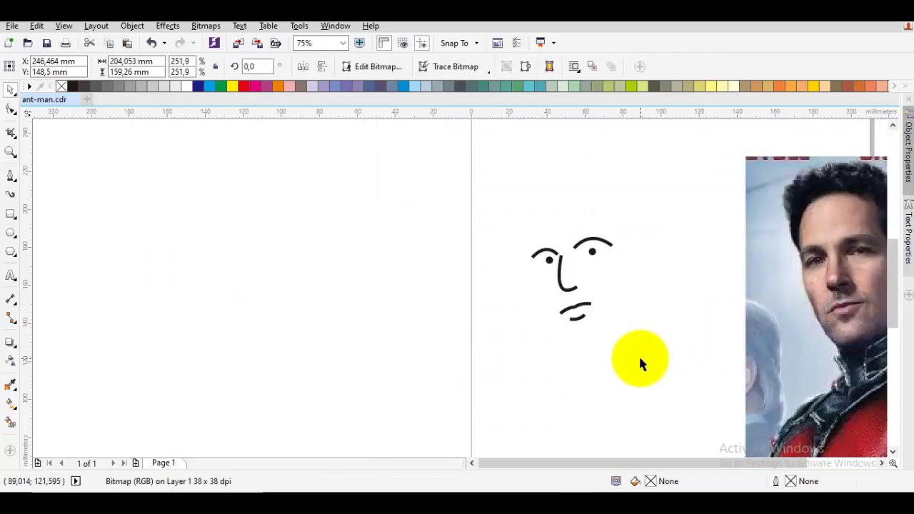
pyautogui.click(640, 361)
pyautogui.hotkey('ctrl', 'z')
# Start the hair outline beside the ear with the Pen tool, tracing the sideburn up toward the forehead
pyautogui.scroll(2, 640, 285)
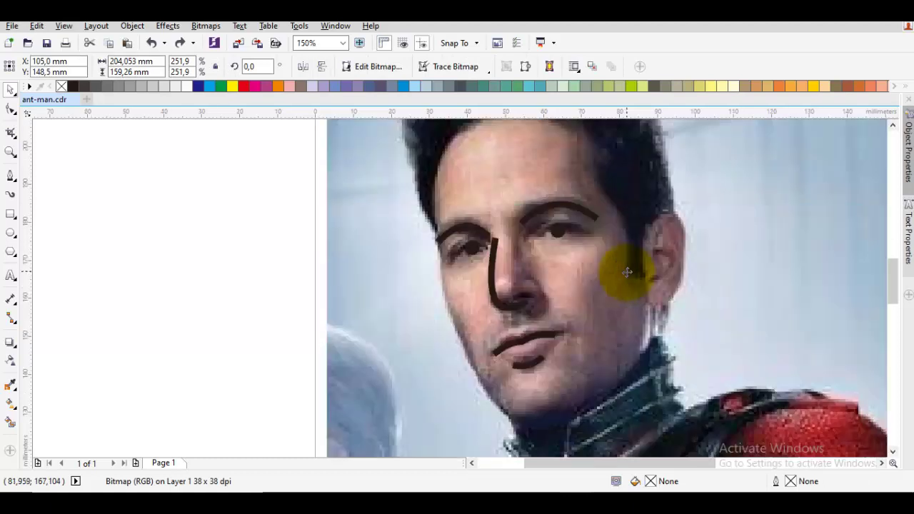
pyautogui.press('space')
pyautogui.scroll(2, 633, 318)
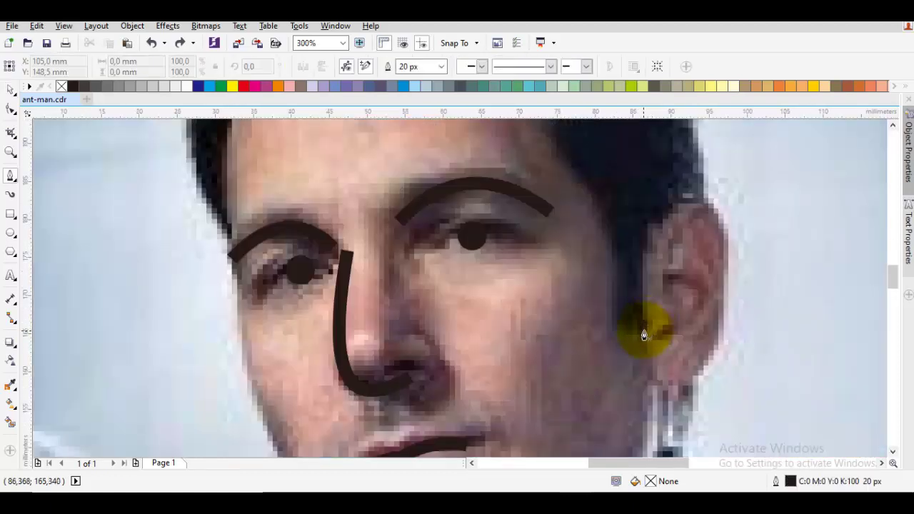
pyautogui.moveTo(644, 335)
pyautogui.mouseDown()
pyautogui.moveTo(648, 356)
pyautogui.moveTo(631, 369)
pyautogui.mouseUp()
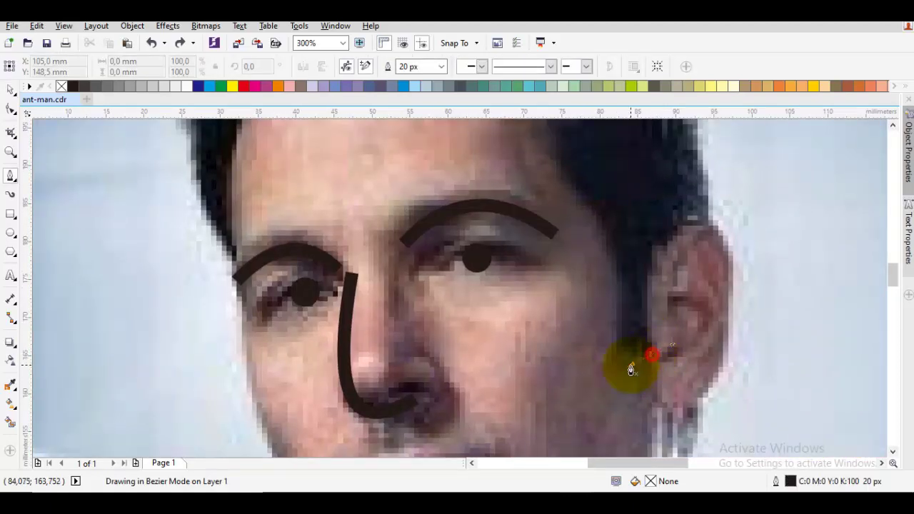
pyautogui.click(615, 348)
pyautogui.moveTo(616, 250); pyautogui.dragTo(633, 391)
pyautogui.moveTo(597, 342); pyautogui.dragTo(533, 266)
pyautogui.moveTo(534, 211); pyautogui.dragTo(543, 325)
pyautogui.click(549, 317)
# Continue the hair outline across the forehead hairline to the left temple and up the hair's outer left edge
pyautogui.moveTo(428, 294); pyautogui.dragTo(546, 267)
pyautogui.moveTo(477, 265); pyautogui.dragTo(358, 305)
pyautogui.moveTo(367, 400)
pyautogui.mouseDown()
pyautogui.moveTo(395, 296)
pyautogui.moveTo(353, 296)
pyautogui.moveTo(360, 341)
pyautogui.moveTo(349, 309)
pyautogui.mouseUp()
pyautogui.click(403, 386)
pyautogui.click(364, 283)
pyautogui.moveTo(336, 171); pyautogui.dragTo(367, 261)
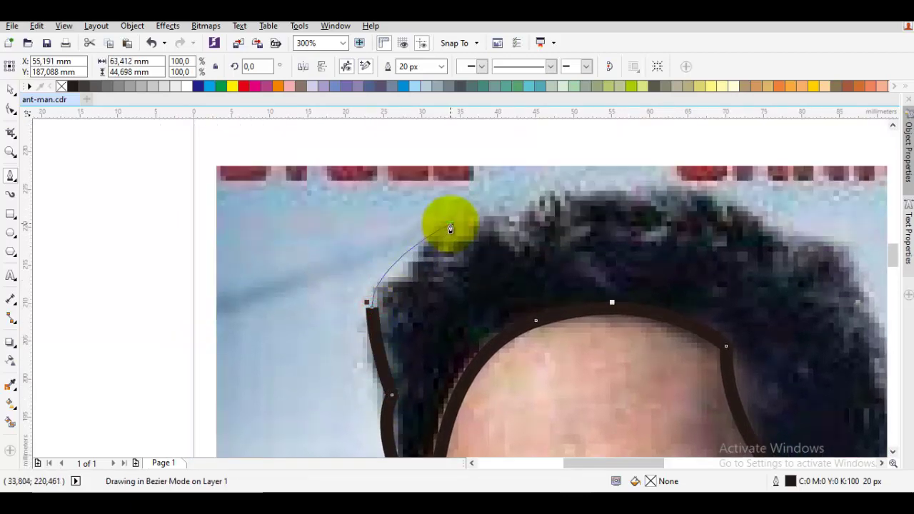
# Extend the hair outline around the upper left of the hair with a pointed notch and a curve toward the crown
pyautogui.moveTo(450, 224); pyautogui.dragTo(445, 259)
pyautogui.click(445, 258)
pyautogui.moveTo(565, 191); pyautogui.dragTo(612, 264)
pyautogui.click(644, 286)
pyautogui.click(608, 251)
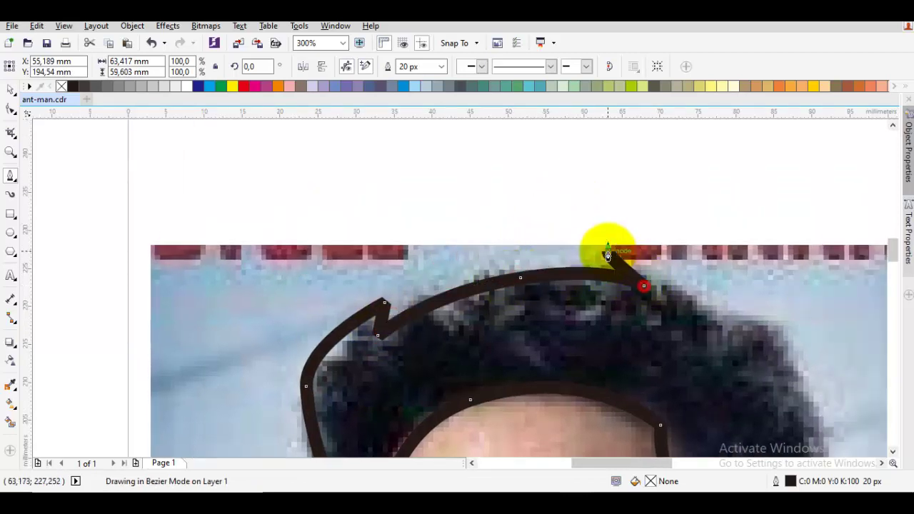
pyautogui.moveTo(692, 301); pyautogui.dragTo(672, 290)
pyautogui.hotkey('ctrl', 'z')
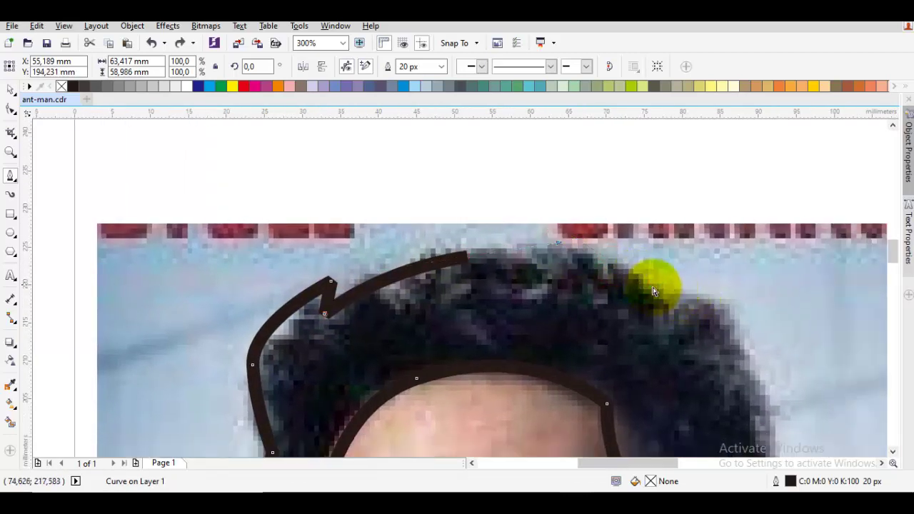
pyautogui.hotkey('ctrl', 'z')
# Continue the hair outline over the crown and add a second pointed notch near the top of the head
pyautogui.moveTo(441, 261); pyautogui.dragTo(521, 241)
pyautogui.moveTo(576, 267); pyautogui.dragTo(547, 235)
pyautogui.scroll(-3, 659, 292)
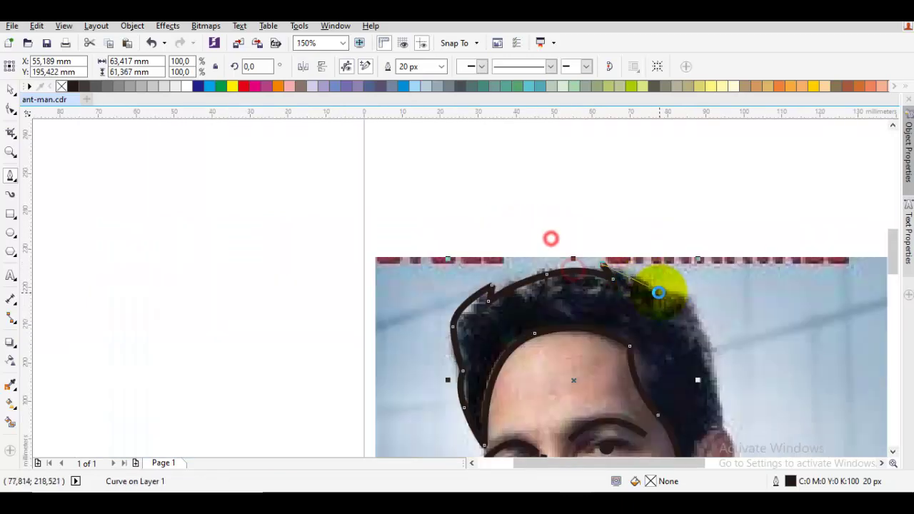
pyautogui.scroll(3, 659, 292)
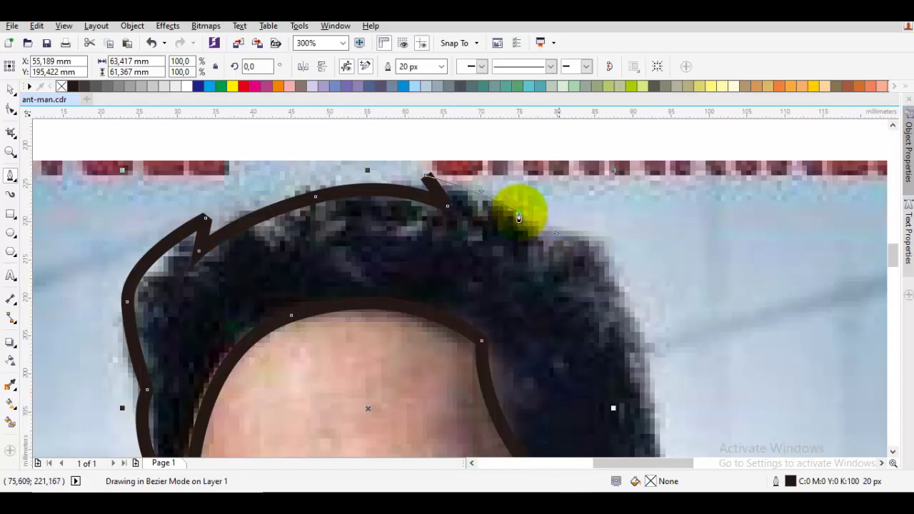
# Trace the hair outline down the right side to the ear and around the sideburn, closing the shape at its starting point
pyautogui.moveTo(519, 213)
pyautogui.mouseDown()
pyautogui.moveTo(565, 241)
pyautogui.moveTo(603, 290)
pyautogui.moveTo(621, 345)
pyautogui.moveTo(599, 339)
pyautogui.moveTo(586, 378)
pyautogui.moveTo(564, 397)
pyautogui.moveTo(567, 350)
pyautogui.mouseUp()
pyautogui.click(568, 251)
pyautogui.scroll(-1, 628, 276)
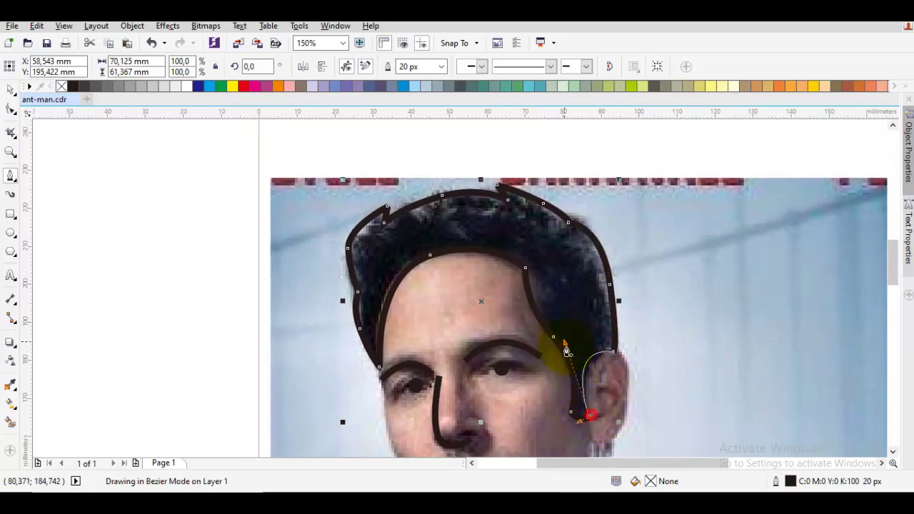
pyautogui.press('space')
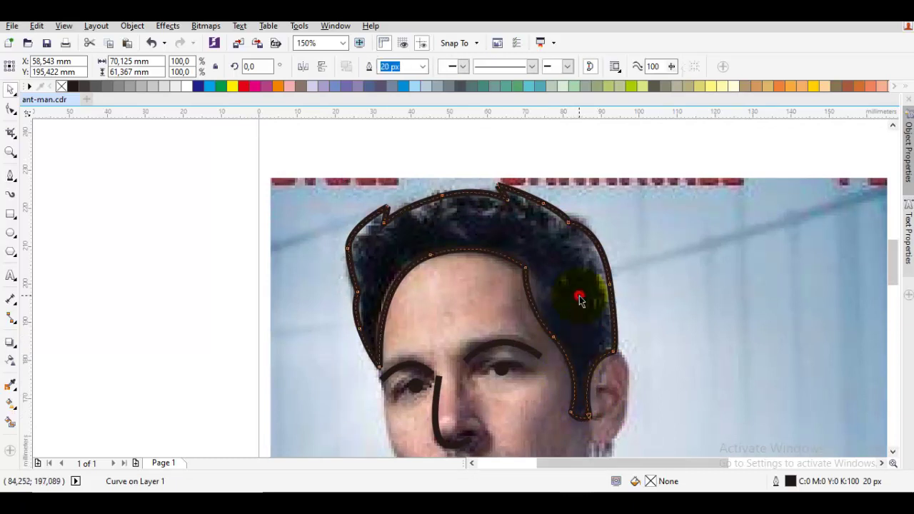
# Delete surplus nodes on the hair outline's right side, crown and left edge to smooth its curves
pyautogui.doubleClick(579, 298)
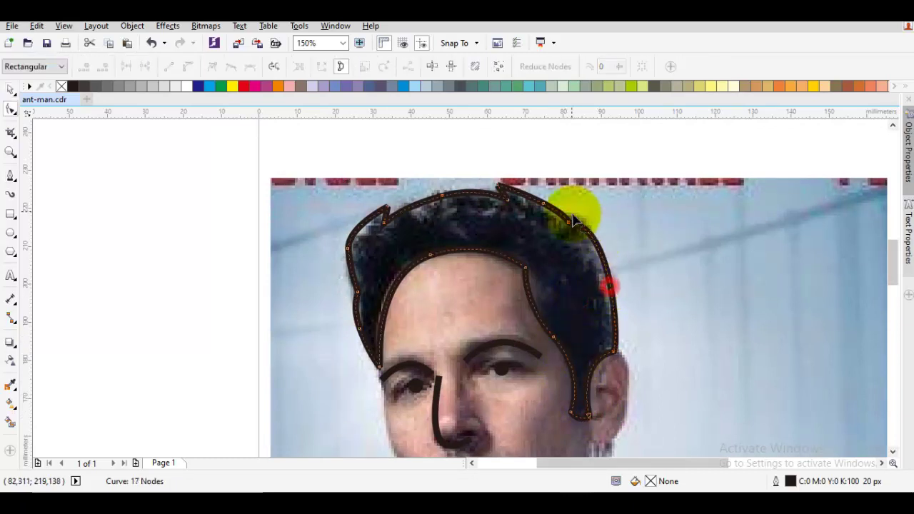
pyautogui.scroll(1, 575, 205)
pyautogui.doubleClick(556, 274)
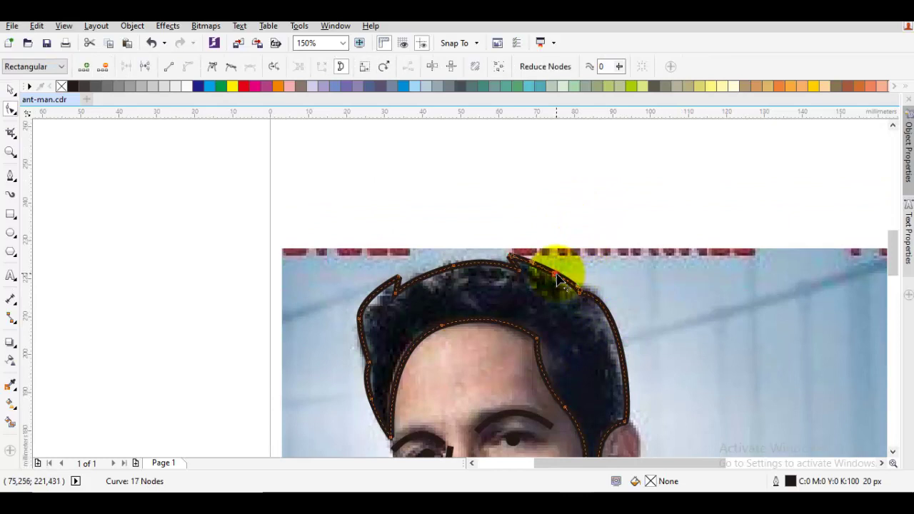
pyautogui.doubleClick(455, 269)
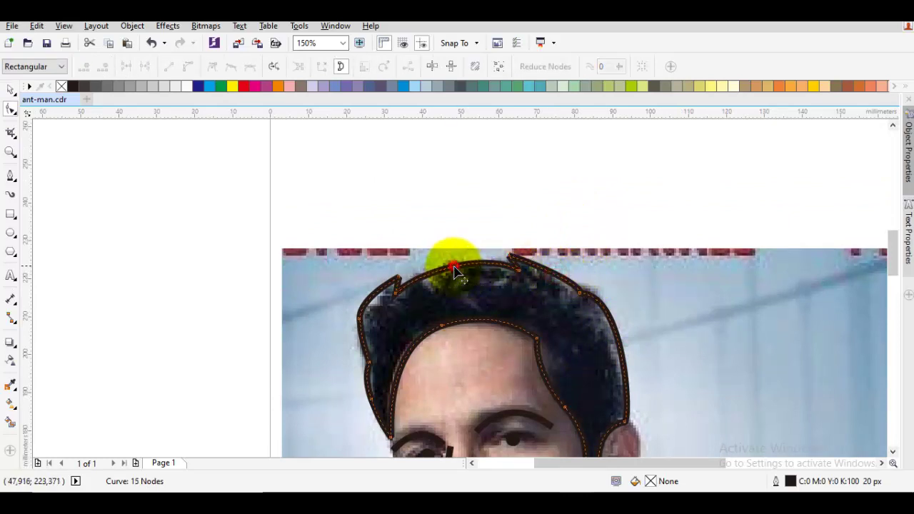
pyautogui.click(359, 320)
pyautogui.doubleClick(359, 319)
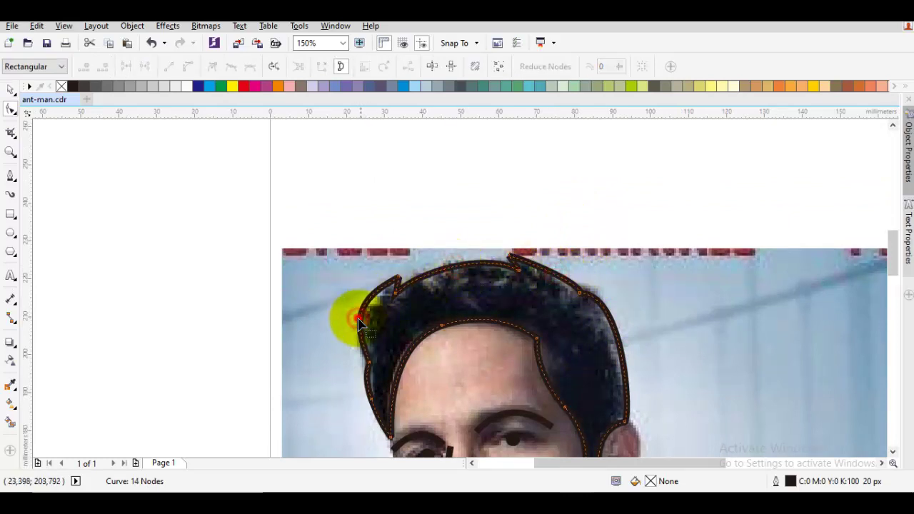
pyautogui.doubleClick(369, 399)
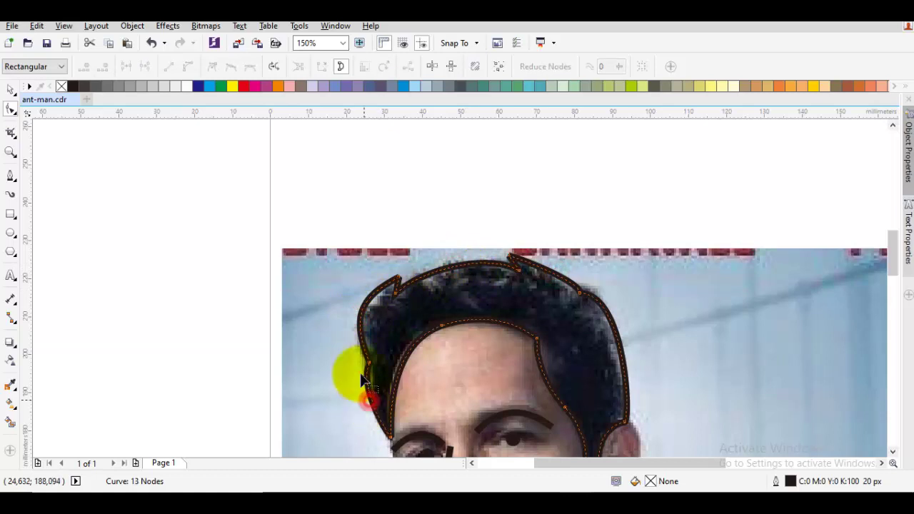
# Fill the closed hair shape with 90% black and deselect it
pyautogui.press('space')
pyautogui.click(82, 87)
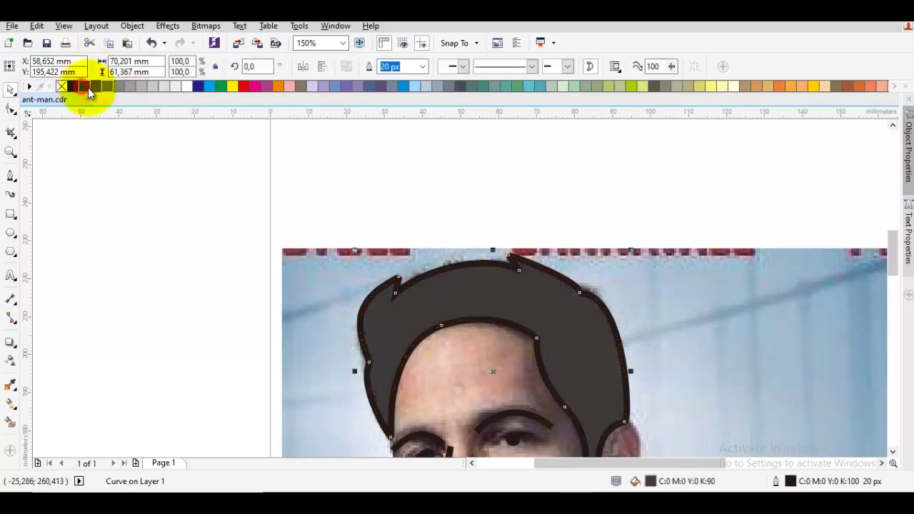
pyautogui.moveTo(453, 282); pyautogui.dragTo(373, 232)
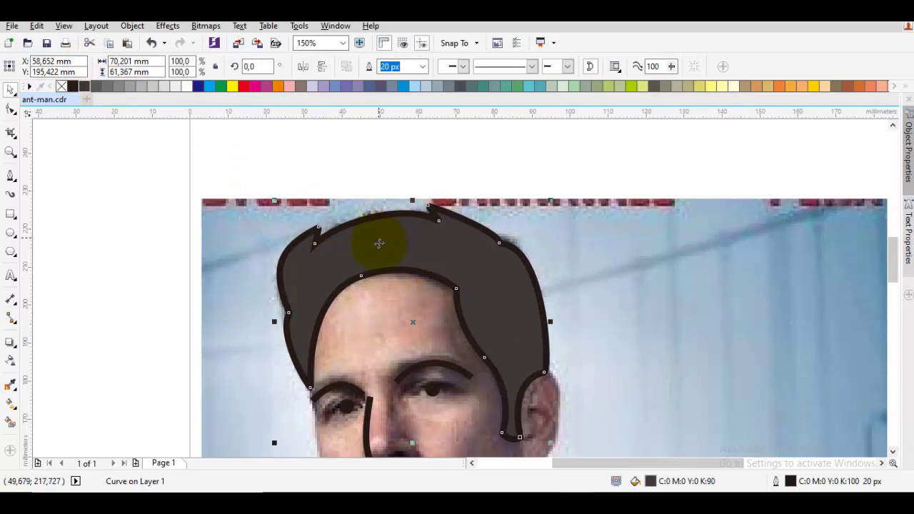
pyautogui.scroll(-2, 257, 303)
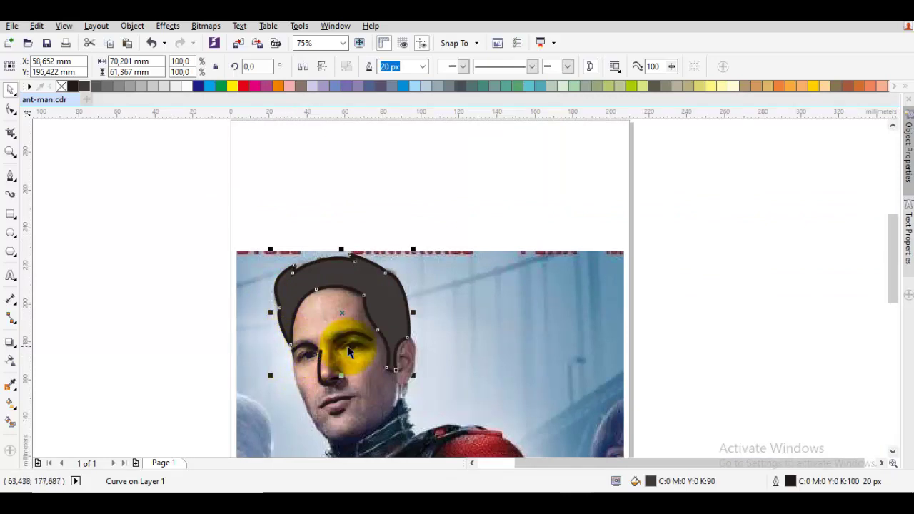
pyautogui.scroll(-1, 372, 347)
pyautogui.click(422, 226)
pyautogui.scroll(1, 371, 255)
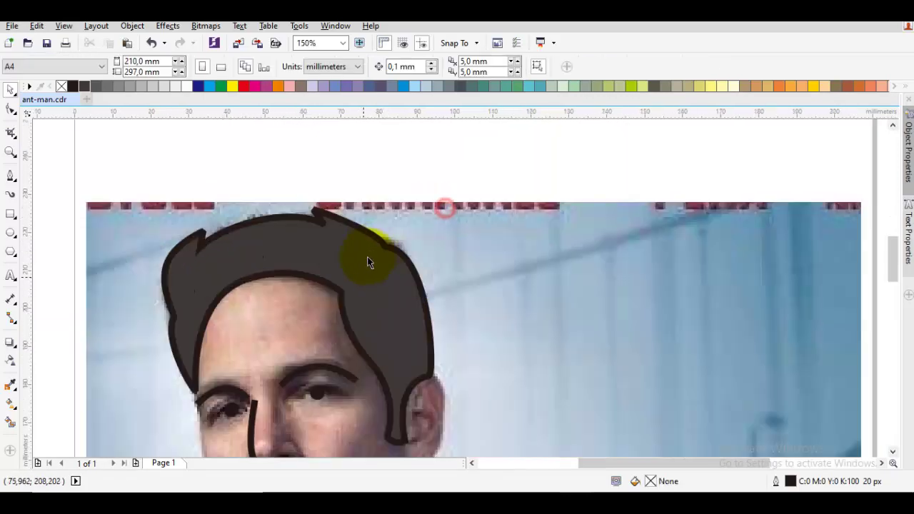
# Delete the middle node of the forehead hairline, and convert all nodes of the hair shape to curve segments with cusps
pyautogui.doubleClick(364, 277)
pyautogui.scroll(-1, 364, 274)
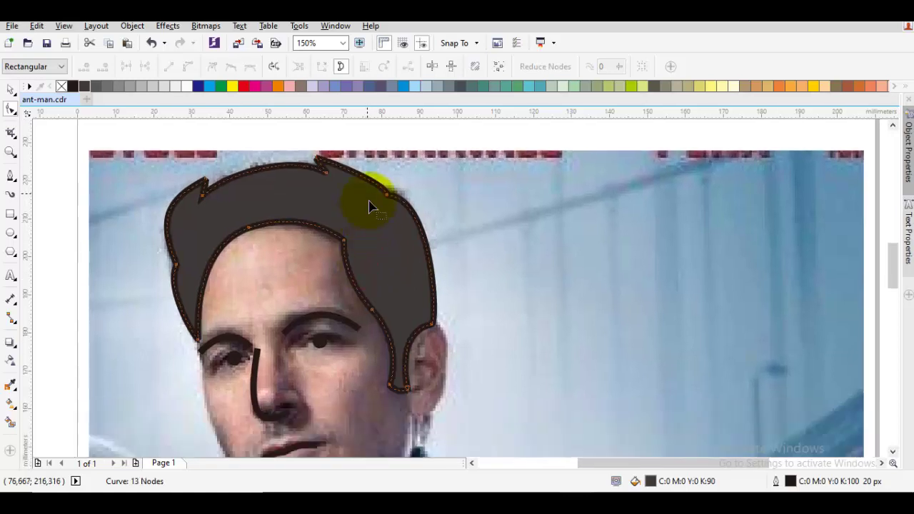
pyautogui.doubleClick(250, 229)
pyautogui.rightClick(316, 201)
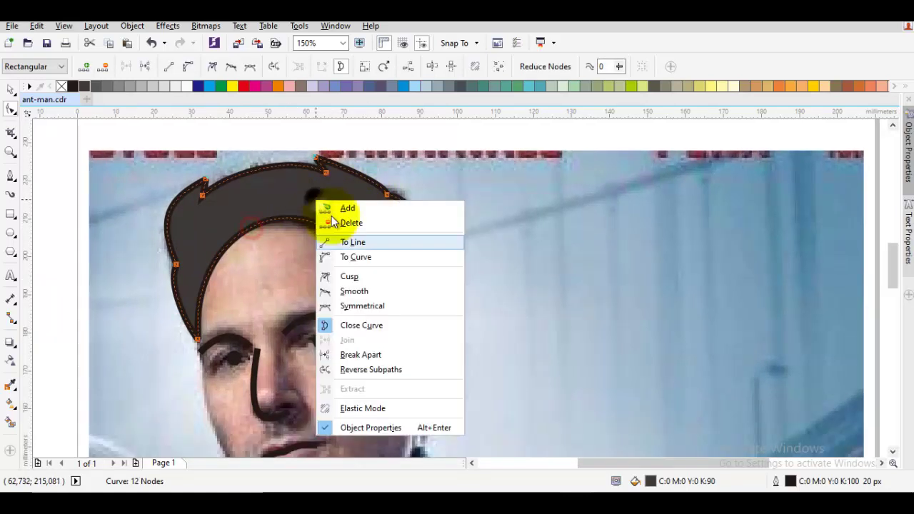
pyautogui.click(356, 258)
pyautogui.rightClick(360, 230)
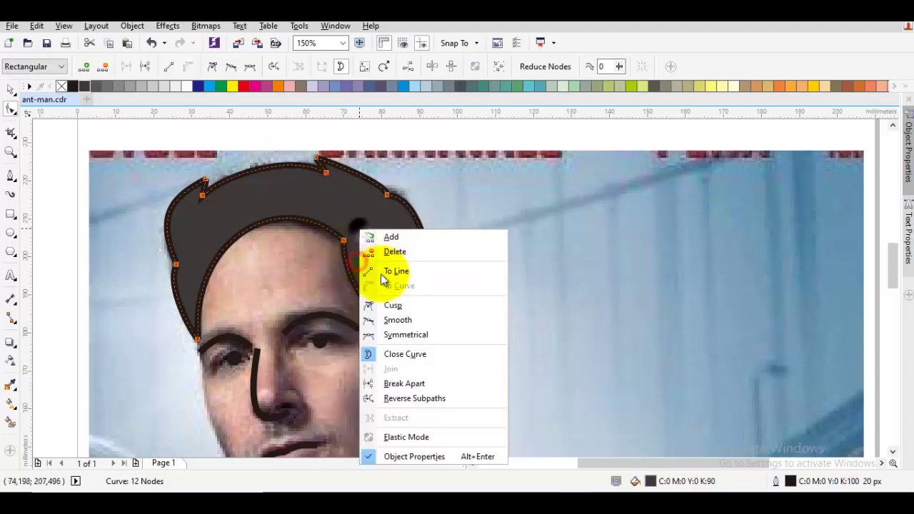
pyautogui.click(393, 305)
pyautogui.click(399, 286)
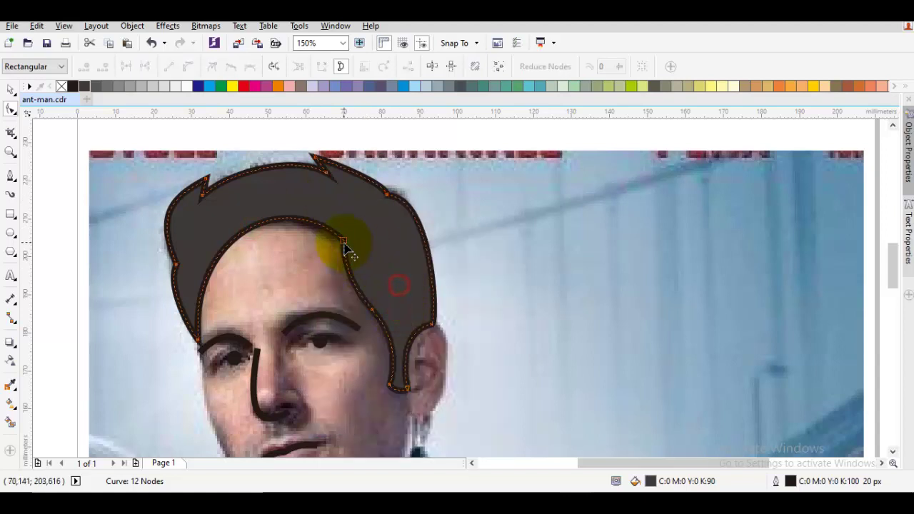
# Reshape the forehead hairline by adjusting the curve handles between the right hairline corner and the left temple
pyautogui.click(343, 242)
pyautogui.moveTo(296, 176); pyautogui.dragTo(258, 220)
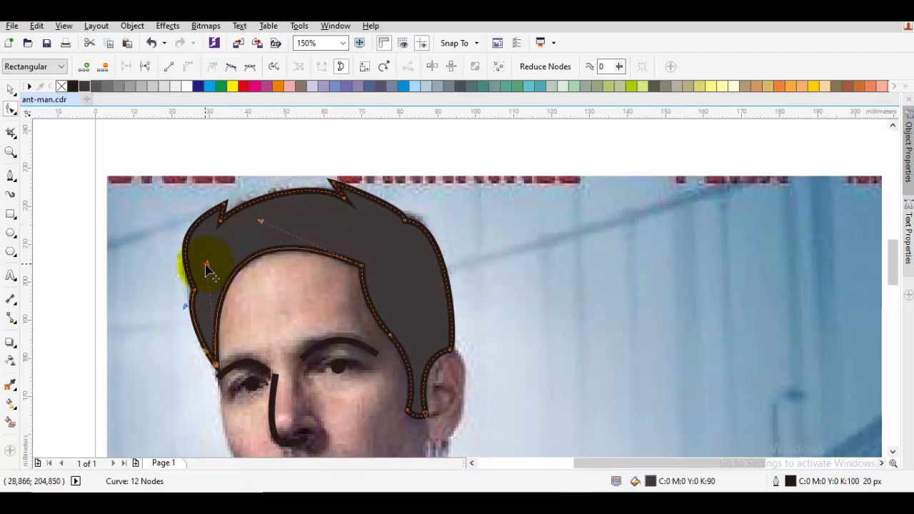
pyautogui.moveTo(205, 265); pyautogui.dragTo(199, 280)
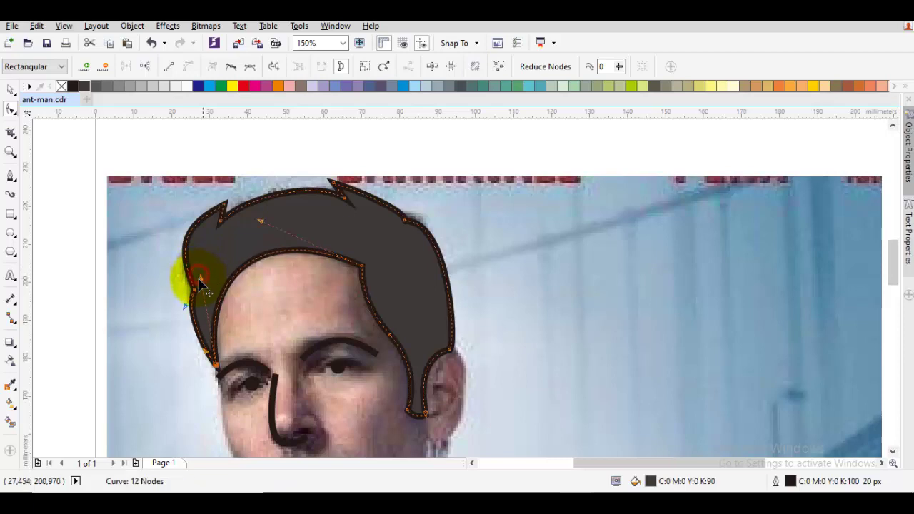
pyautogui.press('space')
pyautogui.press('Escape')
# Move the photo aside to check the filled hair with the traced facial lines, and undo the move
pyautogui.scroll(-1, 300, 278)
pyautogui.moveTo(300, 282); pyautogui.dragTo(371, 253)
pyautogui.moveTo(294, 246); pyautogui.dragTo(582, 269)
pyautogui.click(486, 308)
pyautogui.hotkey('ctrl', 'z')
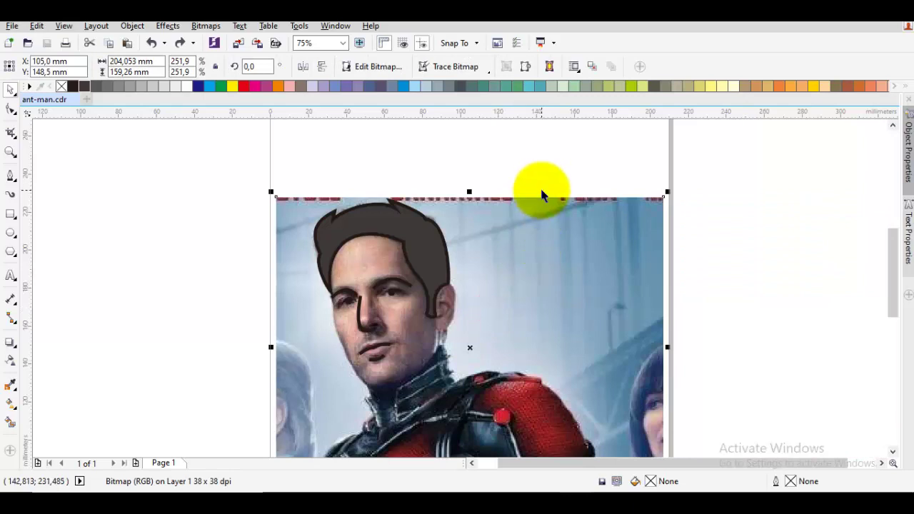
pyautogui.click(547, 169)
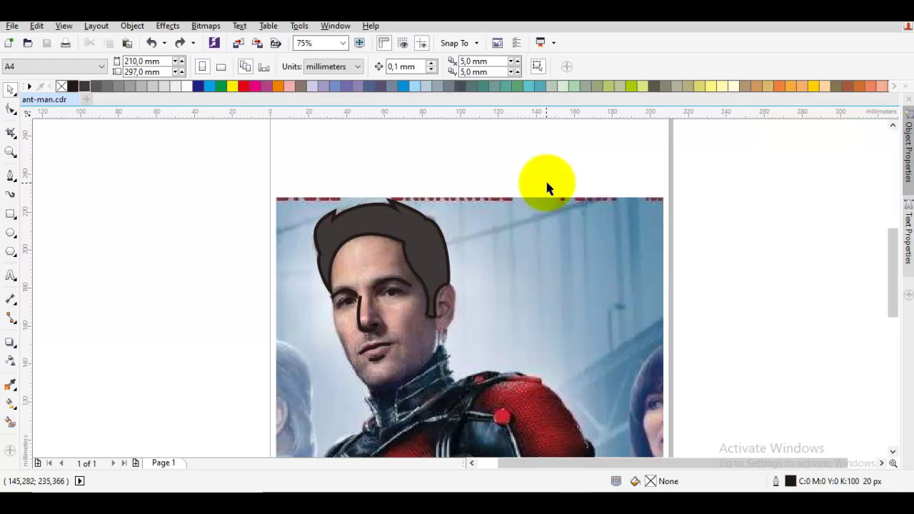
pyautogui.moveTo(596, 232); pyautogui.dragTo(577, 186)
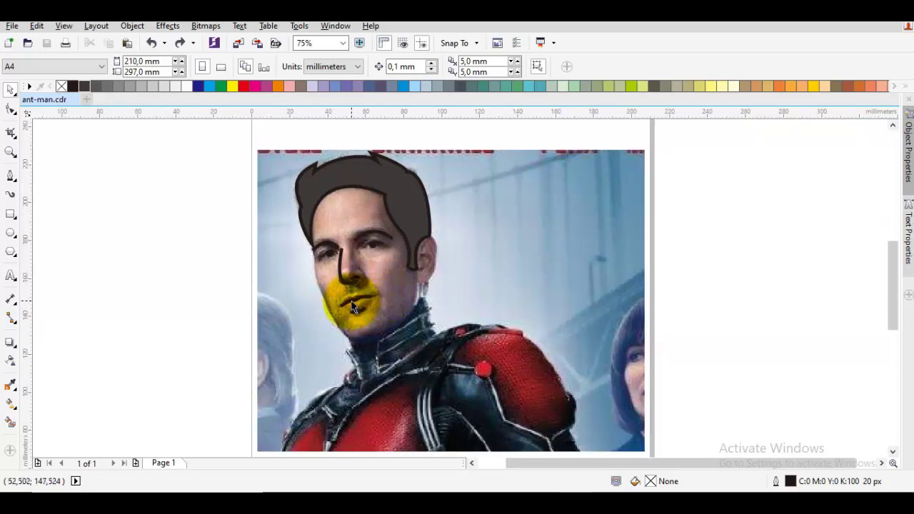
# Start the face outline with the Pen tool inside the hair's left side, curving it down to the outer end of the left eyebrow
pyautogui.press('F5')
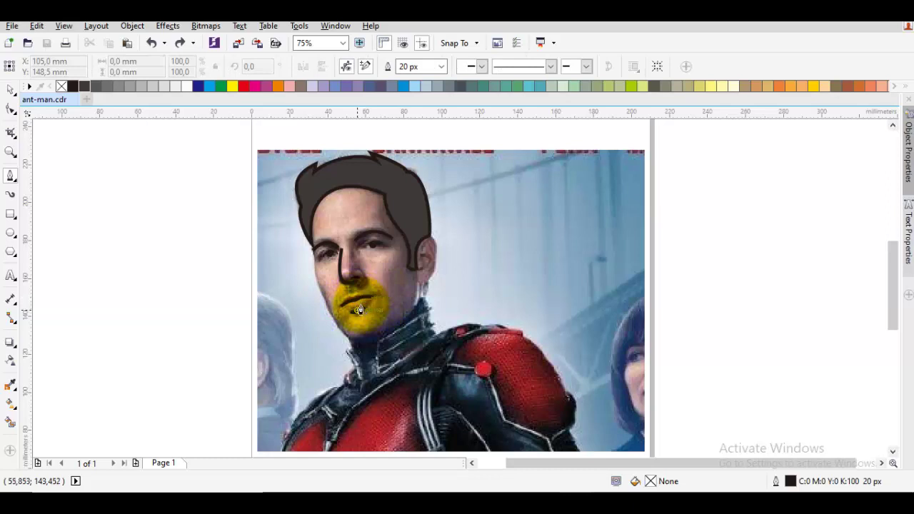
pyautogui.scroll(1, 365, 301)
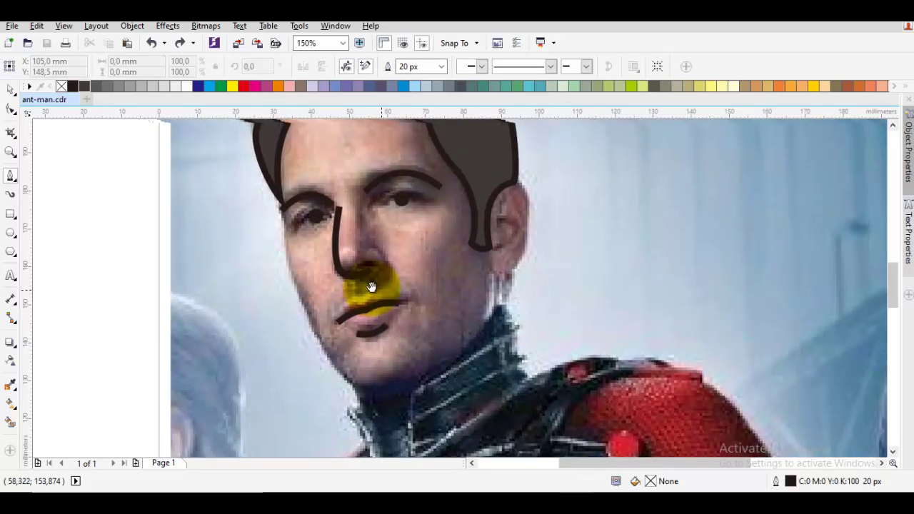
pyautogui.scroll(1, 285, 191)
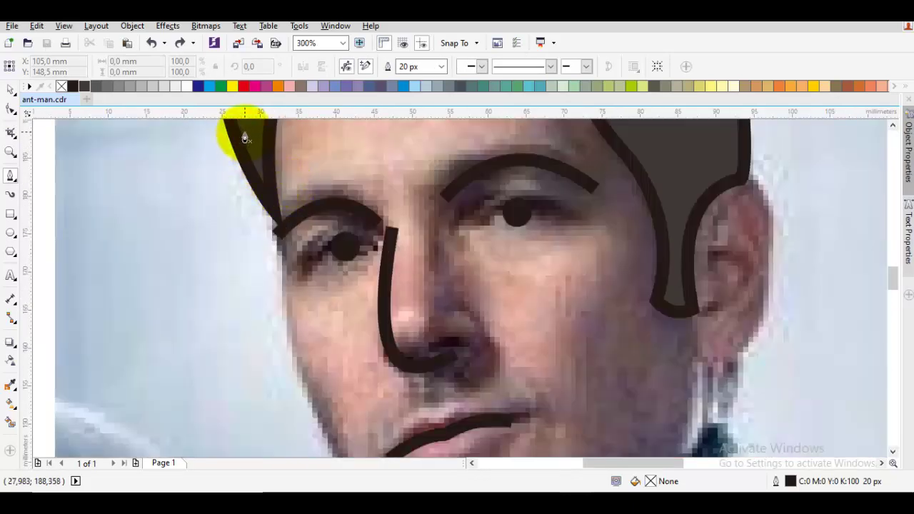
pyautogui.moveTo(251, 133); pyautogui.dragTo(265, 235)
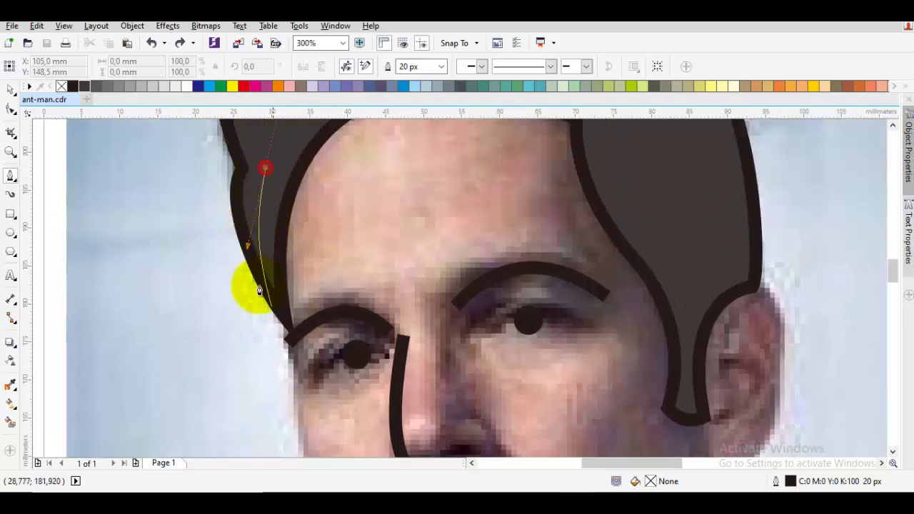
pyautogui.click(281, 319)
pyautogui.click(286, 319)
pyautogui.scroll(-1, 288, 339)
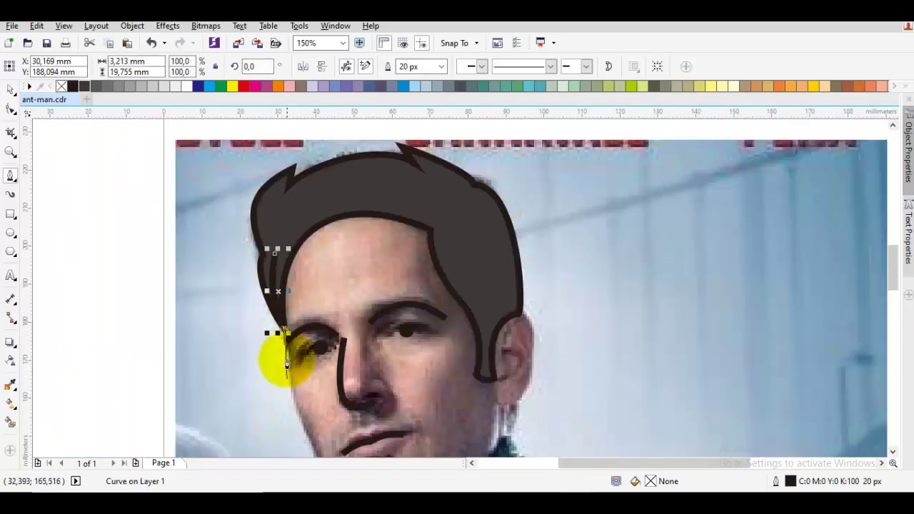
# Continue the face outline down the left cheek and along the jaw to the chin, redoing the misplaced cheek node
pyautogui.moveTo(288, 373); pyautogui.dragTo(278, 262)
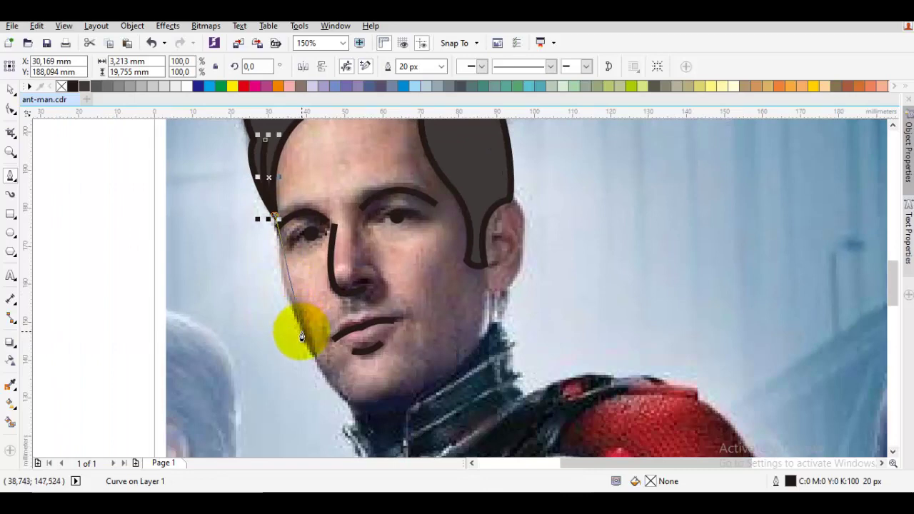
pyautogui.moveTo(301, 335)
pyautogui.mouseDown()
pyautogui.moveTo(306, 368)
pyautogui.moveTo(329, 400)
pyautogui.mouseUp()
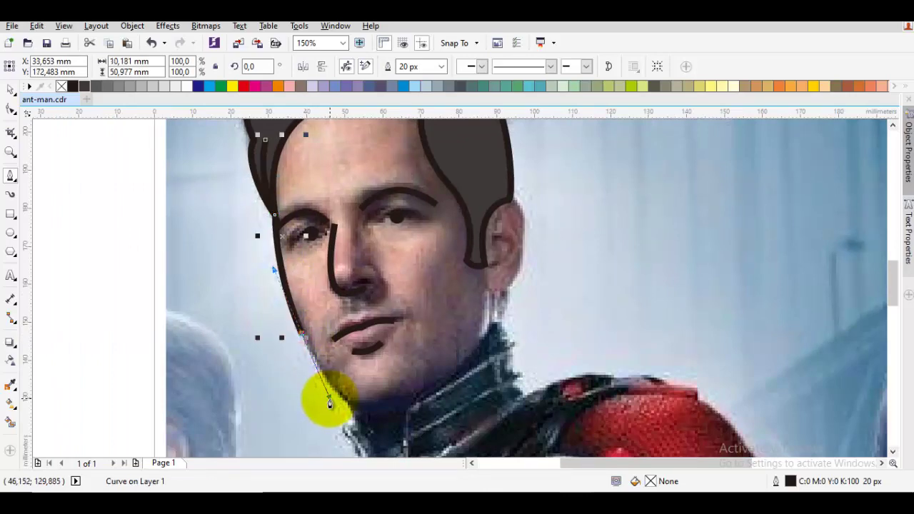
pyautogui.hotkey('ctrl', 'z')
pyautogui.moveTo(303, 342)
pyautogui.mouseDown()
pyautogui.moveTo(347, 410)
pyautogui.moveTo(304, 353)
pyautogui.mouseUp()
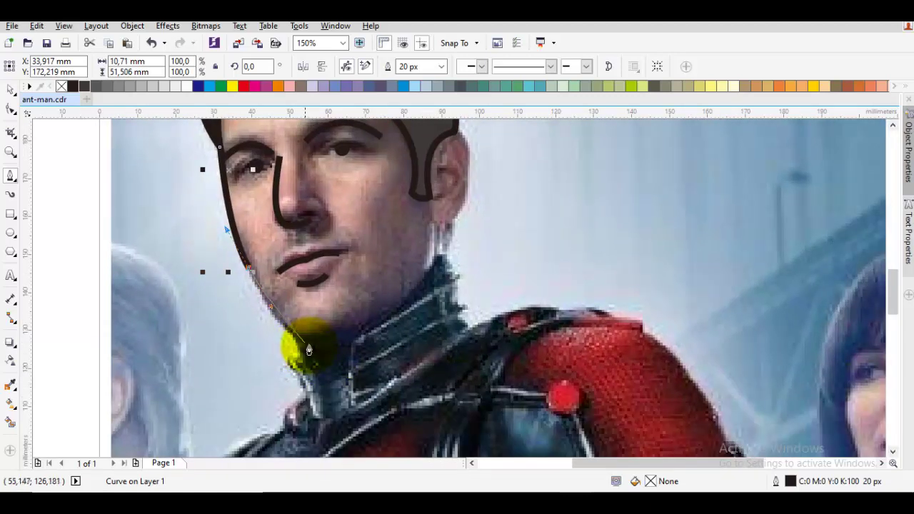
pyautogui.moveTo(298, 347); pyautogui.dragTo(319, 378)
# Extend the face outline around the neck opening at the collar and up the right jaw to the earlobe
pyautogui.scroll(1, 312, 382)
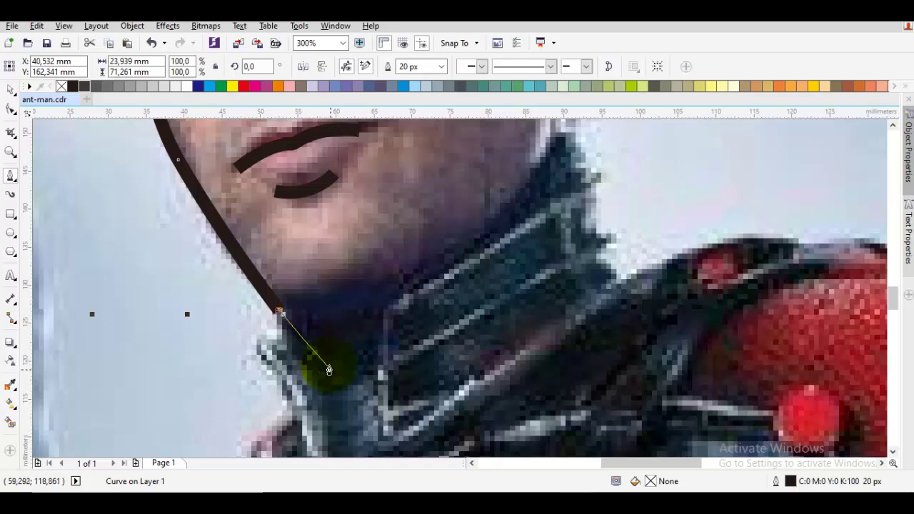
pyautogui.moveTo(331, 375); pyautogui.dragTo(353, 370)
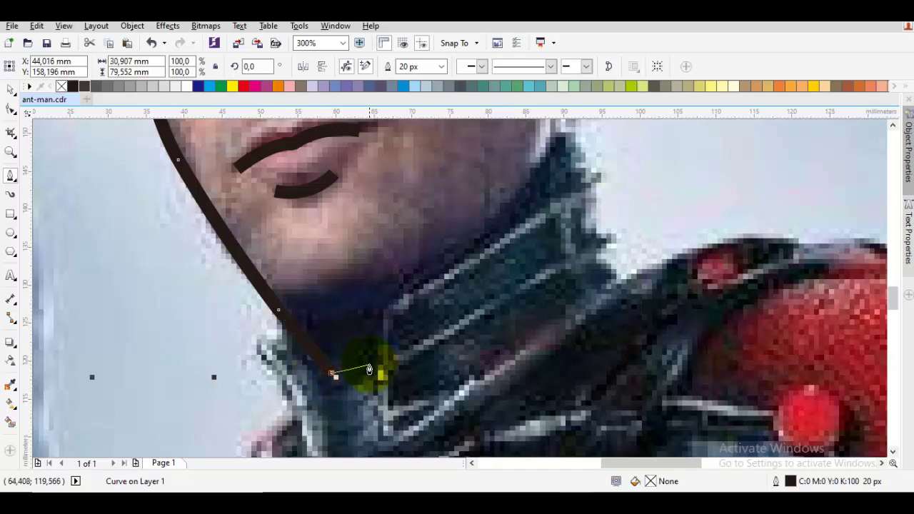
pyautogui.click(384, 302)
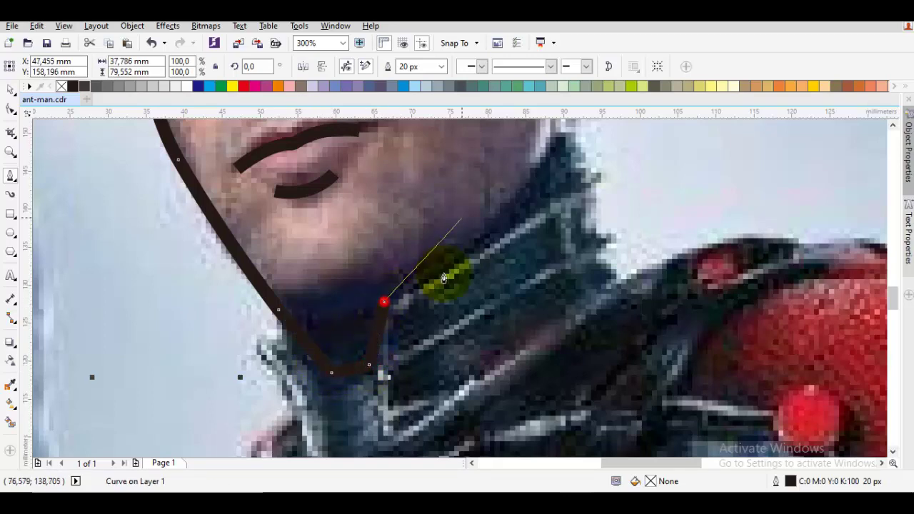
pyautogui.moveTo(462, 217); pyautogui.dragTo(481, 287)
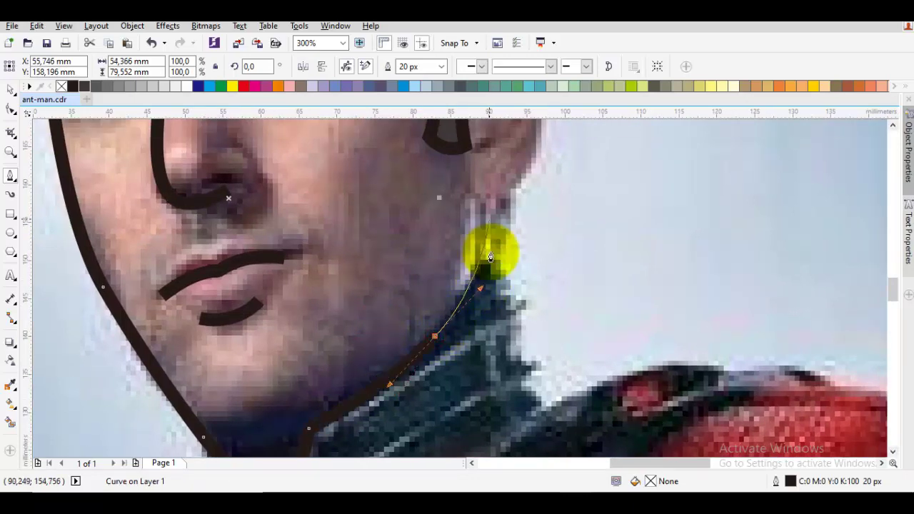
pyautogui.moveTo(483, 206); pyautogui.dragTo(486, 199)
pyautogui.scroll(-1, 486, 199)
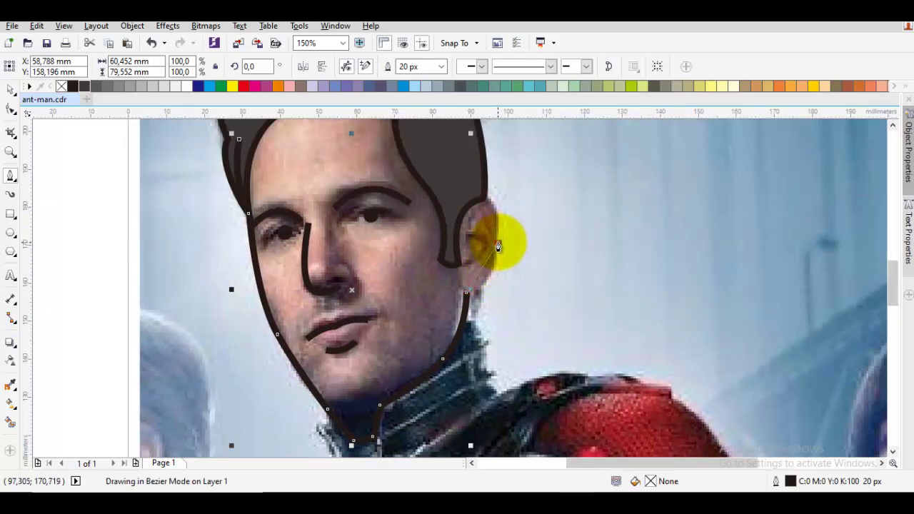
# Continue the face outline around the ear and over the forehead inside the hair, closing it at its starting node, about 69 × 98 mm
pyautogui.moveTo(498, 244); pyautogui.dragTo(500, 203)
pyautogui.click(477, 198)
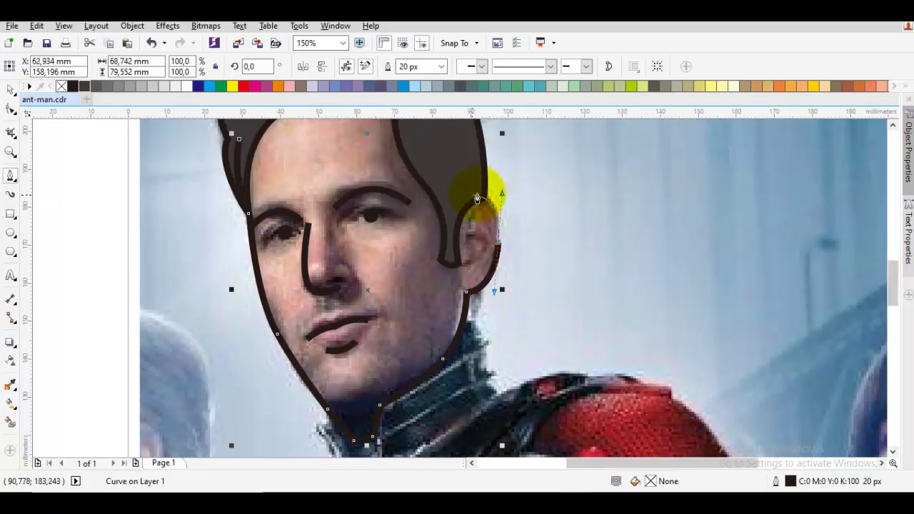
pyautogui.click(471, 195)
pyautogui.scroll(-1, 472, 195)
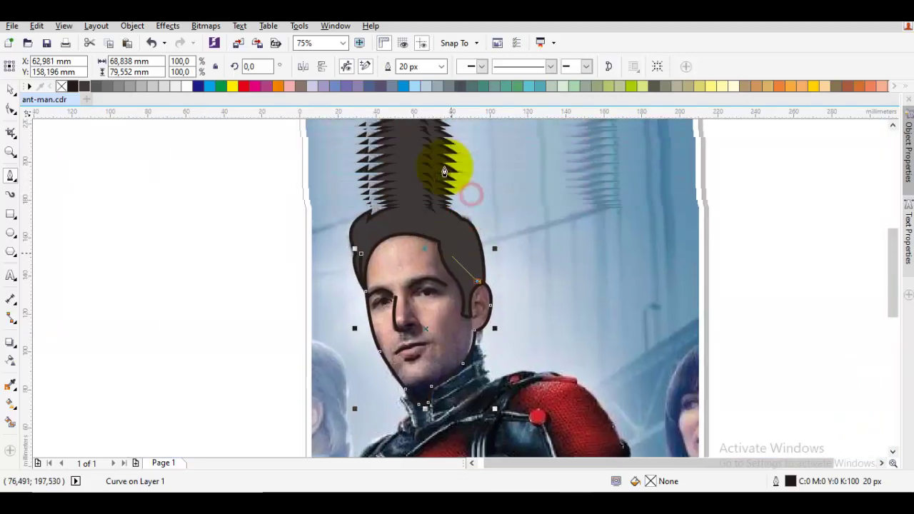
pyautogui.moveTo(426, 224); pyautogui.dragTo(387, 217)
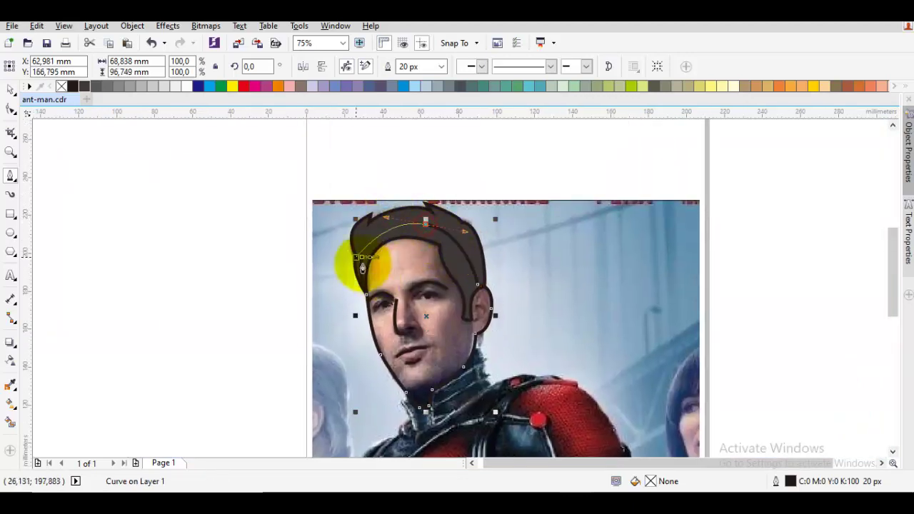
pyautogui.moveTo(361, 257); pyautogui.dragTo(364, 232)
pyautogui.press('space')
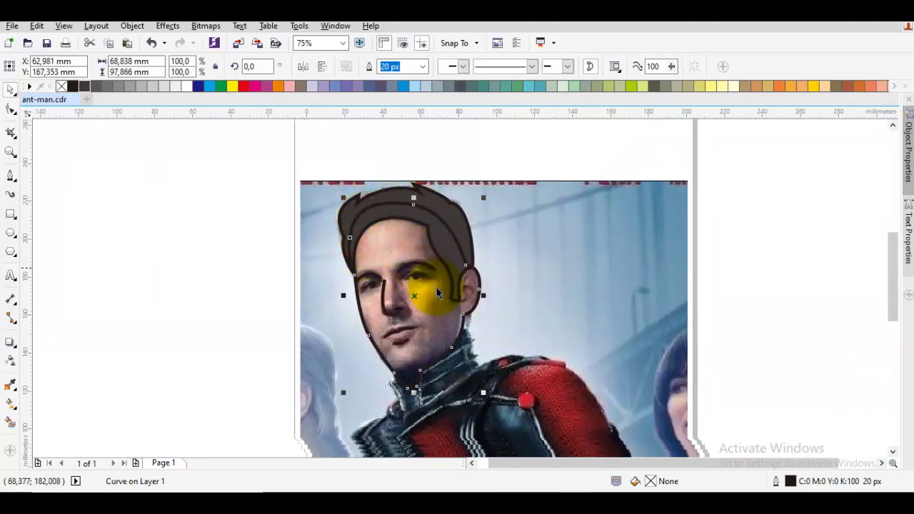
# Reorder the closed face shape so it sits directly in front of the photo, beneath the hair and facial lines
pyautogui.rightClick(394, 244)
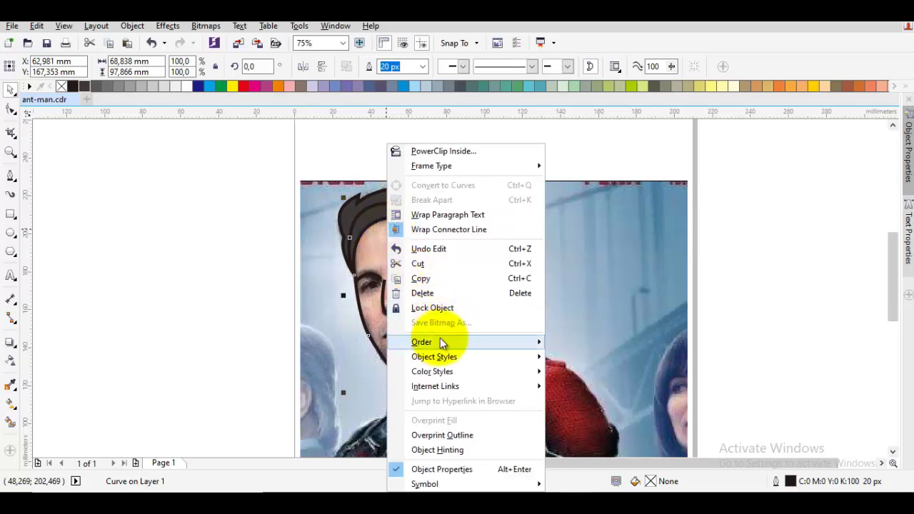
pyautogui.moveTo(440, 341)
pyautogui.click(603, 440)
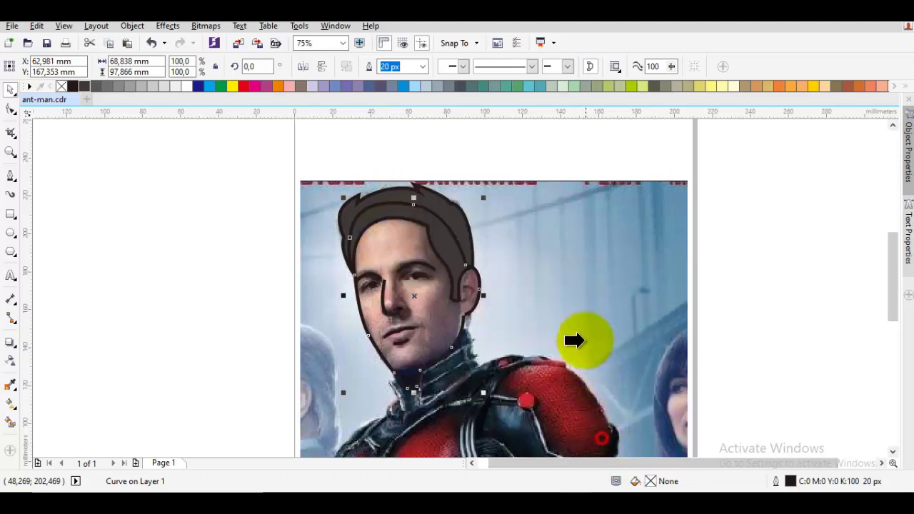
pyautogui.click(585, 338)
# Draw a curved chin line with the Bezier tool from the left jaw across the top of the neck to the right jaw
pyautogui.scroll(1, 452, 368)
pyautogui.moveTo(365, 384); pyautogui.dragTo(410, 364)
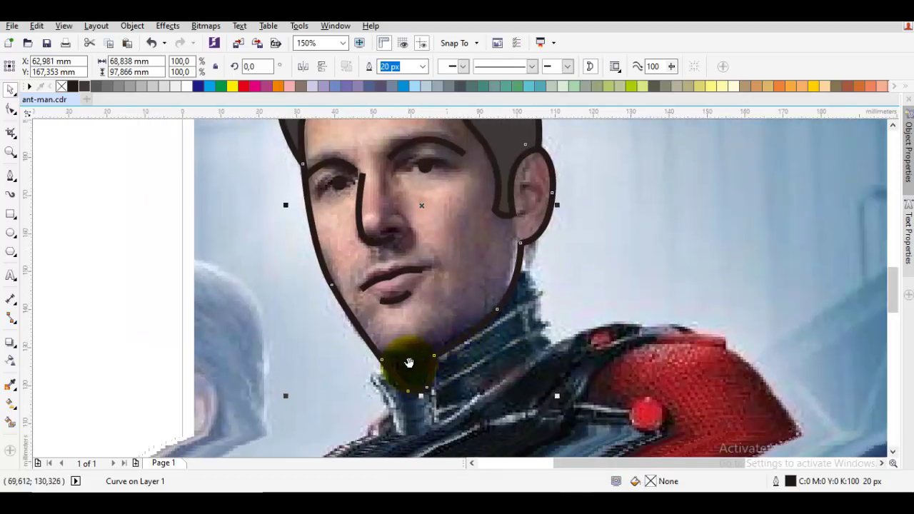
pyautogui.press('space')
pyautogui.press('space')
pyautogui.press('Escape')
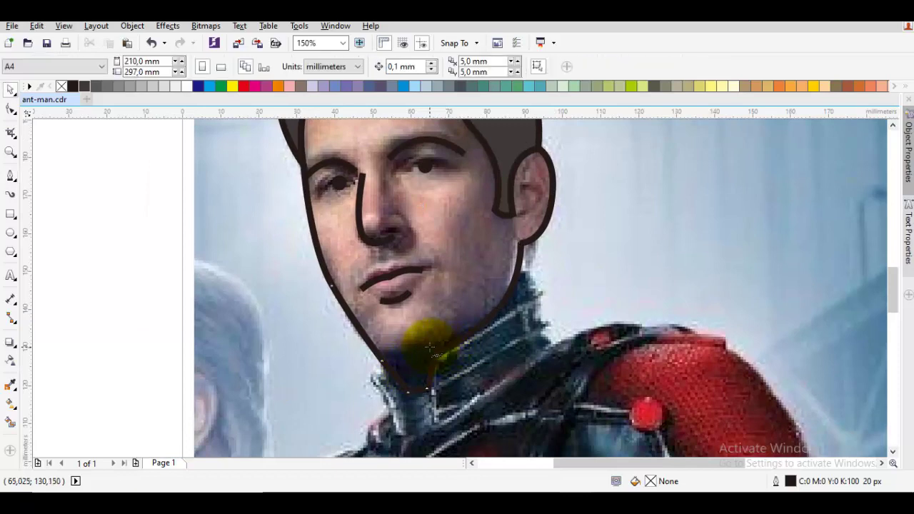
pyautogui.press('space')
pyautogui.moveTo(429, 348); pyautogui.dragTo(421, 371)
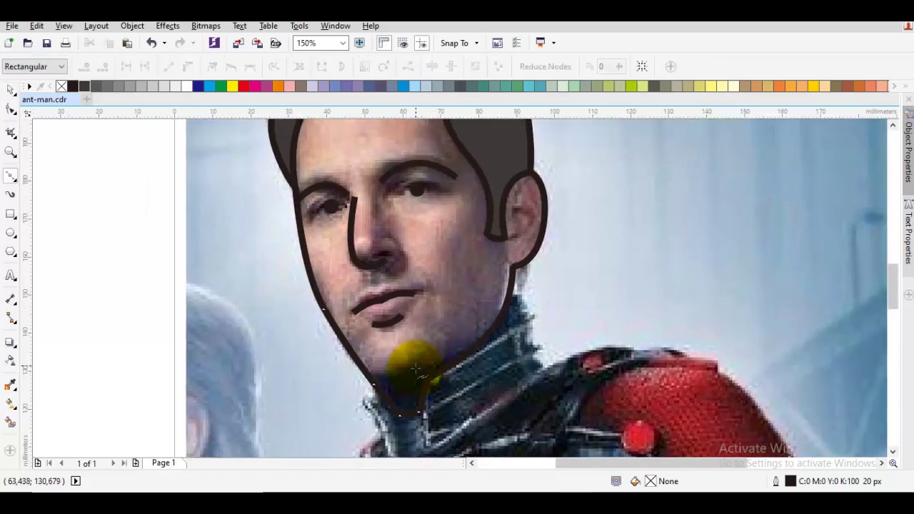
pyautogui.scroll(2, 413, 366)
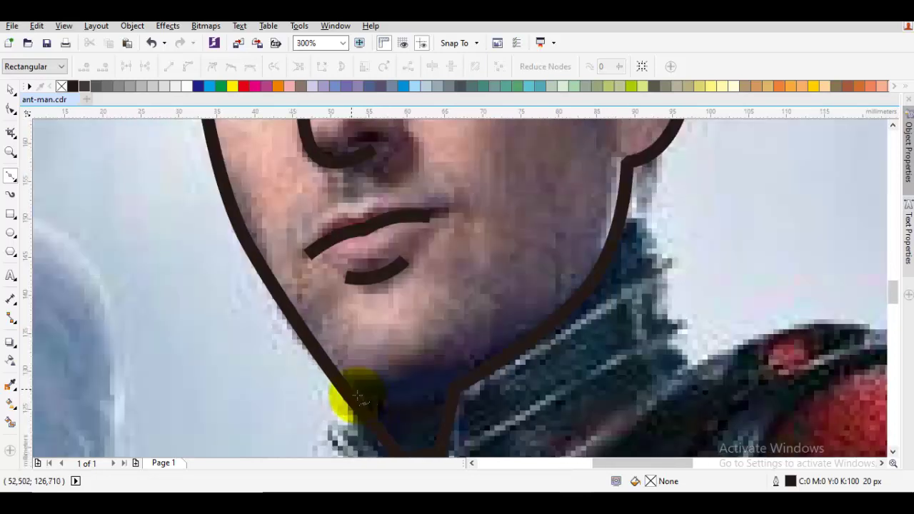
pyautogui.click(331, 376)
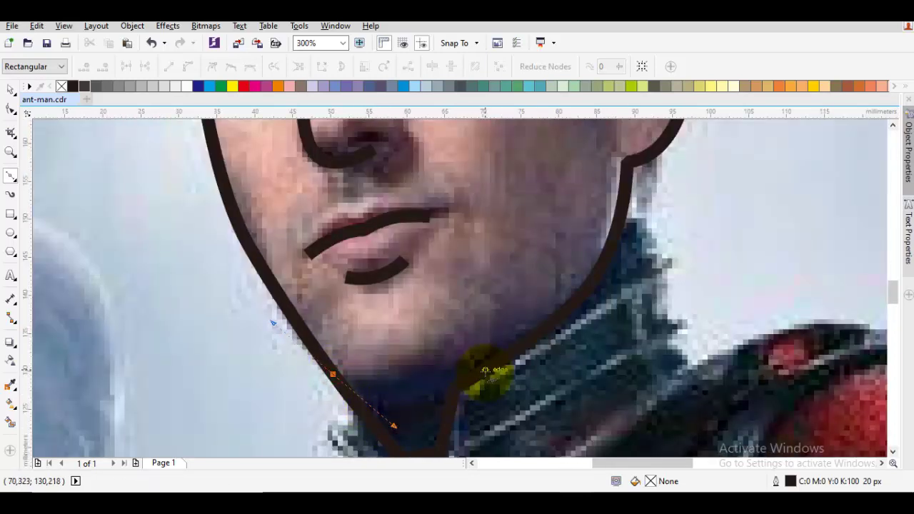
pyautogui.click(485, 371)
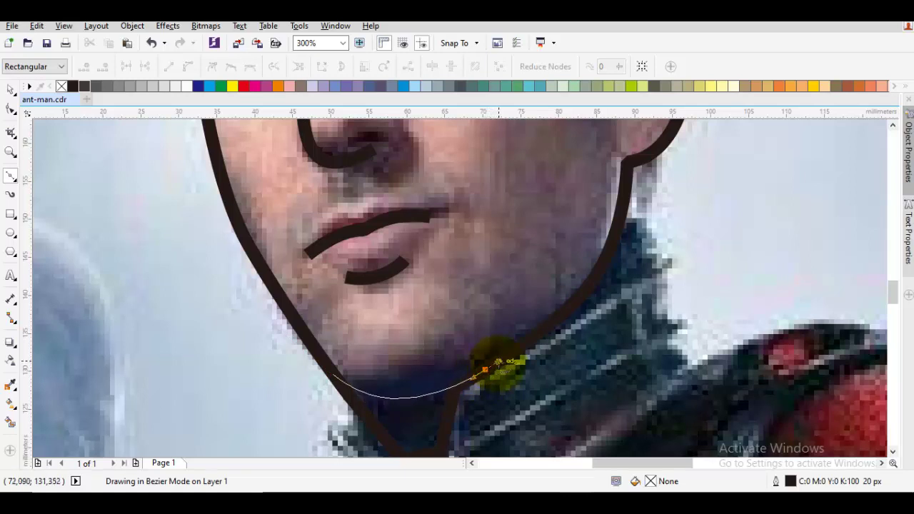
pyautogui.moveTo(502, 359); pyautogui.dragTo(502, 360)
pyautogui.press('space')
pyautogui.press('Escape')
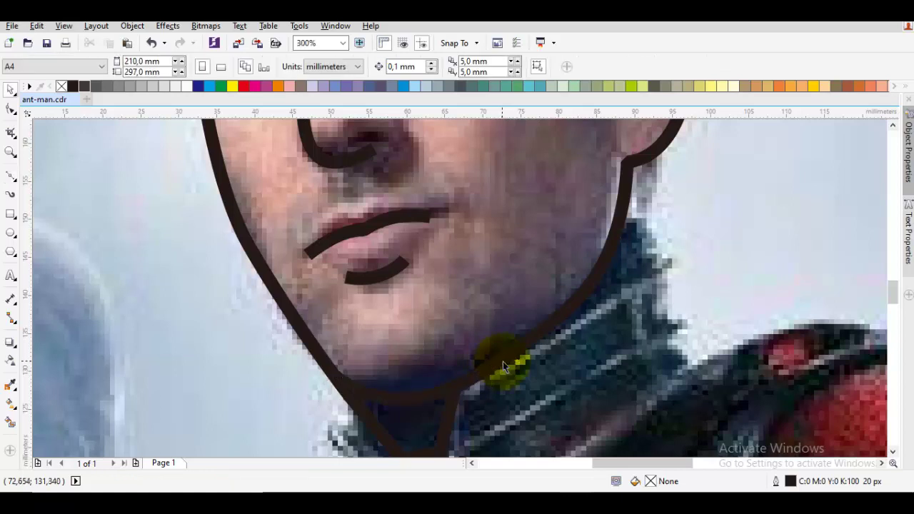
# Draw a C-shaped inner ear curve with the Bezier tool, from above the earlobe up and around to the sideburn
pyautogui.scroll(-3, 498, 360)
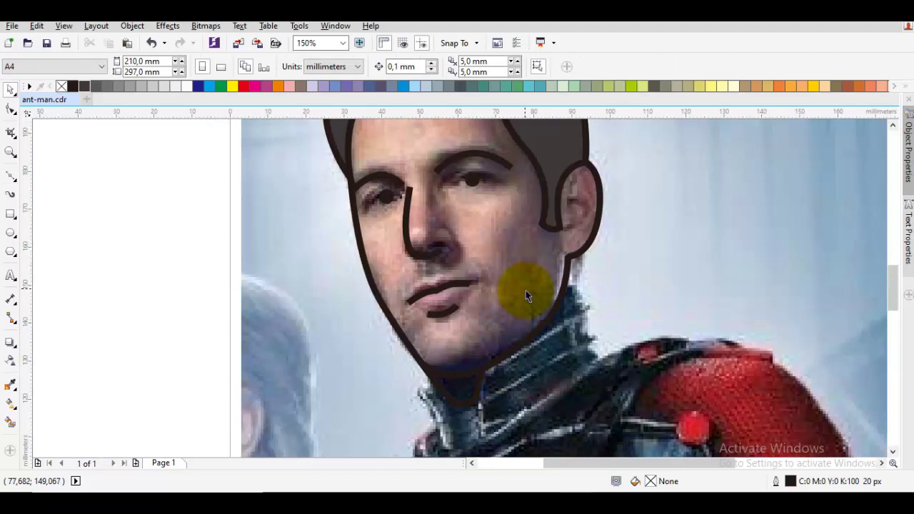
pyautogui.moveTo(562, 245); pyautogui.dragTo(529, 337)
pyautogui.scroll(2, 545, 320)
pyautogui.press('space')
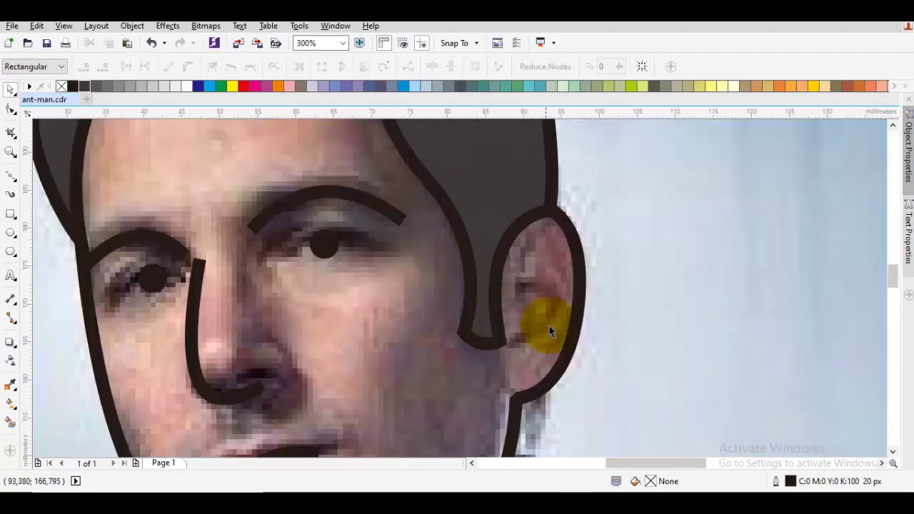
pyautogui.click(524, 351)
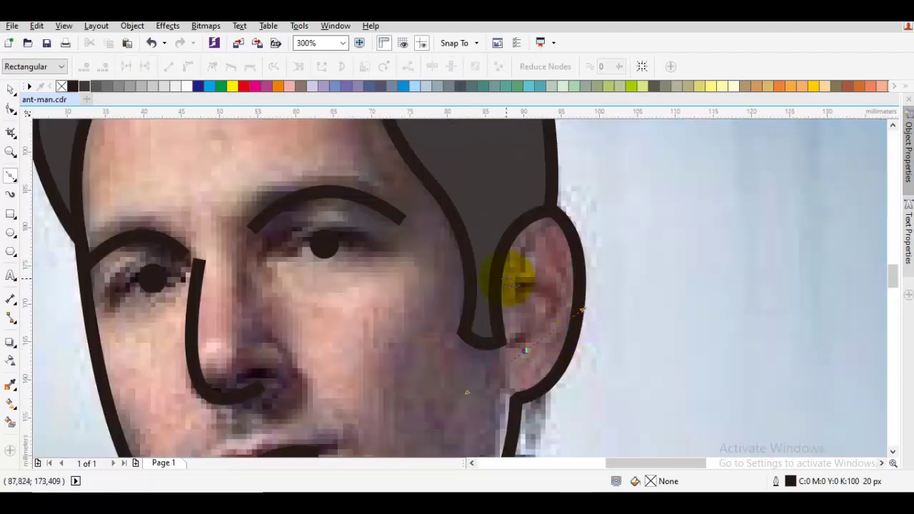
pyautogui.moveTo(507, 280); pyautogui.dragTo(469, 302)
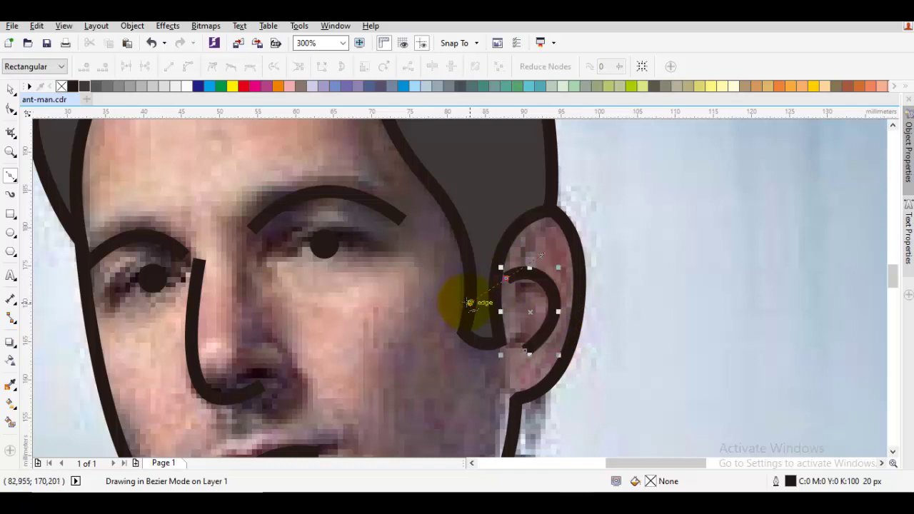
pyautogui.press('space')
pyautogui.scroll(-2, 548, 313)
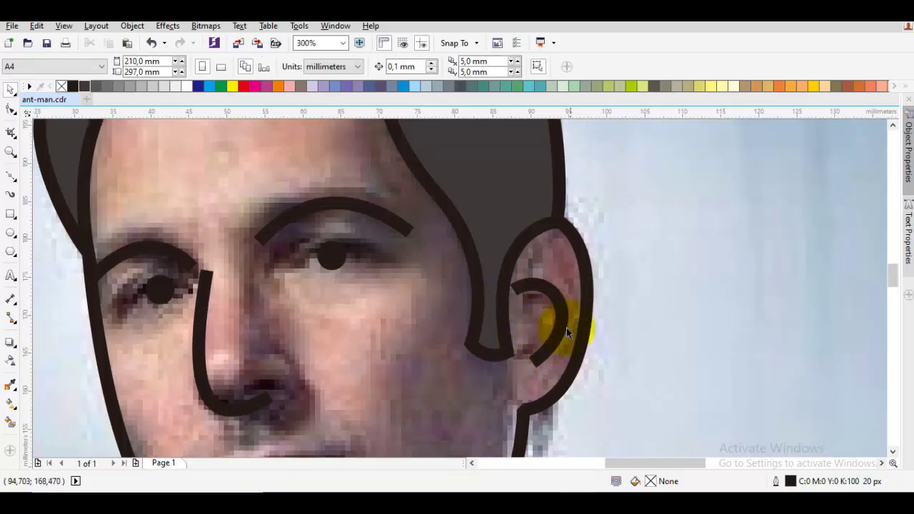
# Fill the face shape with the peach skin colour C:0 M:29 Y:36 K:0
pyautogui.press('space')
pyautogui.scroll(-2, 486, 340)
pyautogui.press('space')
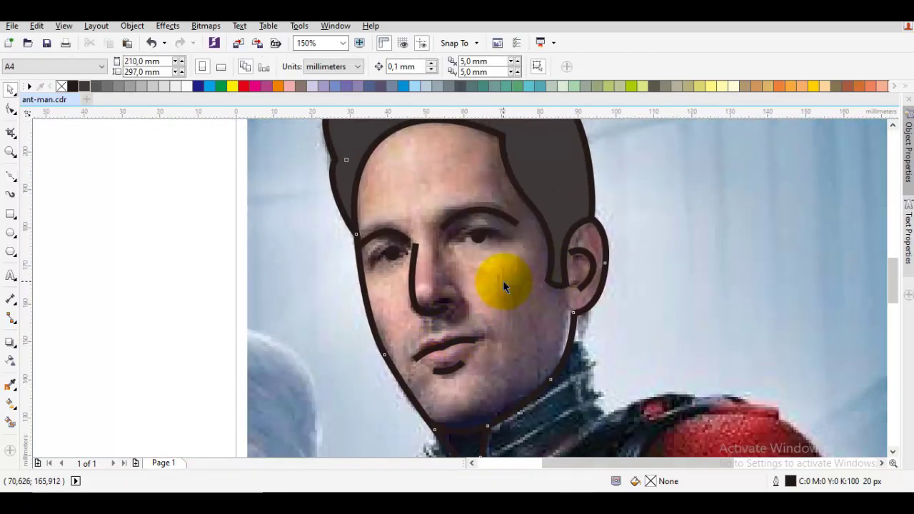
pyautogui.click(502, 278)
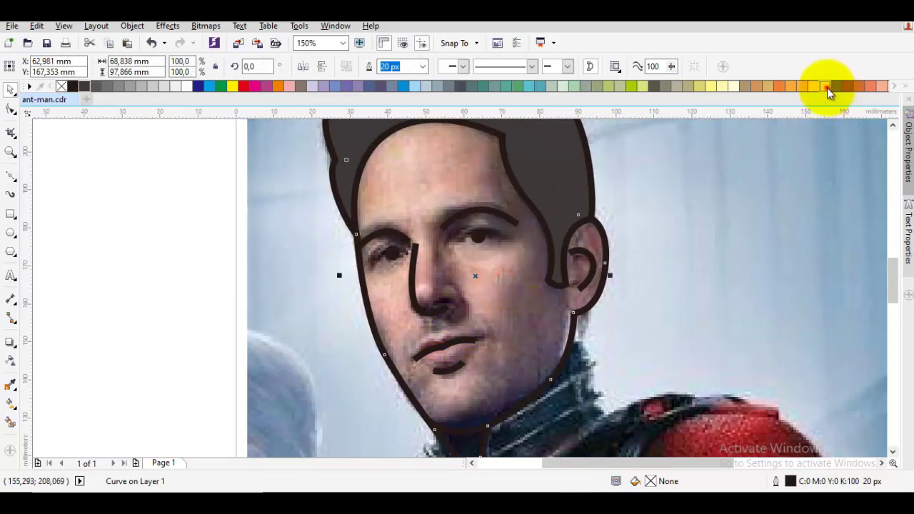
pyautogui.moveTo(827, 88); pyautogui.dragTo(860, 127)
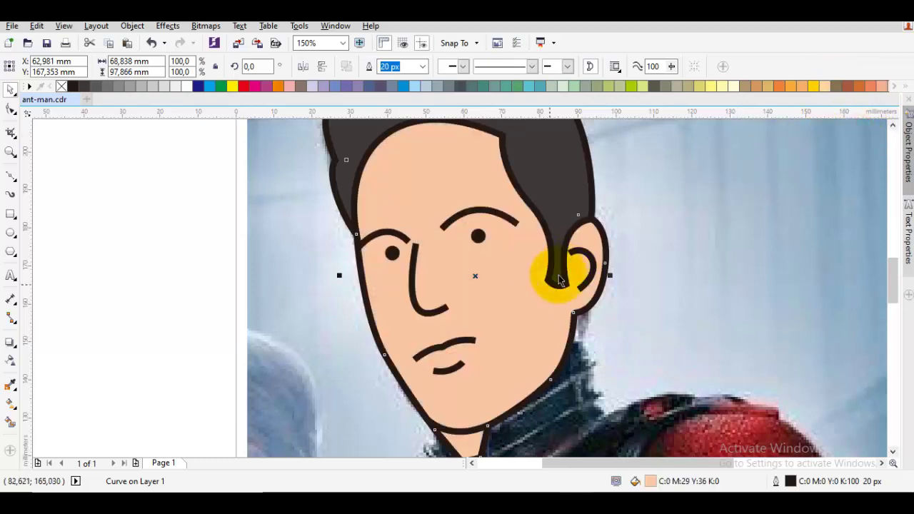
# Draw a closed leaf-like shape about 11 × 14 mm over the earlobe and upper jaw for the hair behind the ear
pyautogui.moveTo(559, 276); pyautogui.dragTo(574, 265)
pyautogui.press('space')
pyautogui.press('space')
pyautogui.click(638, 366)
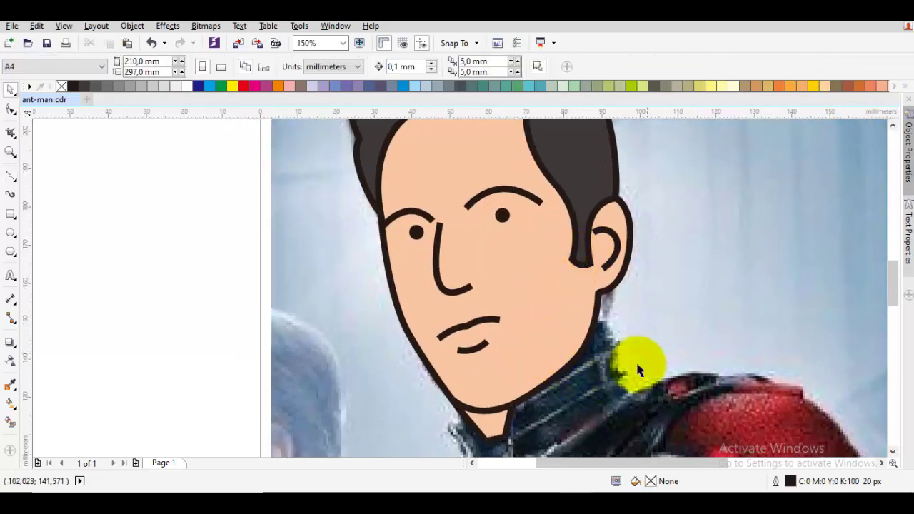
pyautogui.click(647, 354)
pyautogui.scroll(-1, 646, 354)
pyautogui.moveTo(645, 355); pyautogui.dragTo(588, 325)
pyautogui.scroll(1, 572, 300)
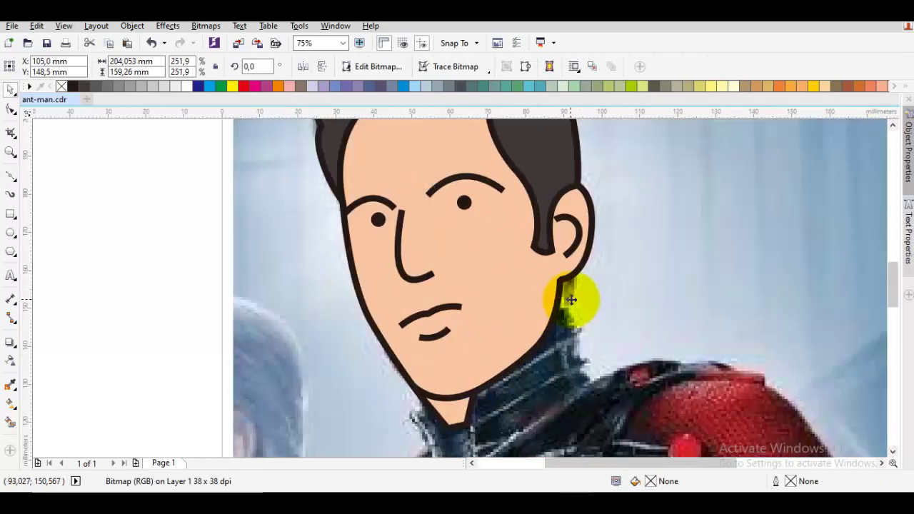
pyautogui.press('Escape')
pyautogui.scroll(1, 571, 302)
pyautogui.press('space')
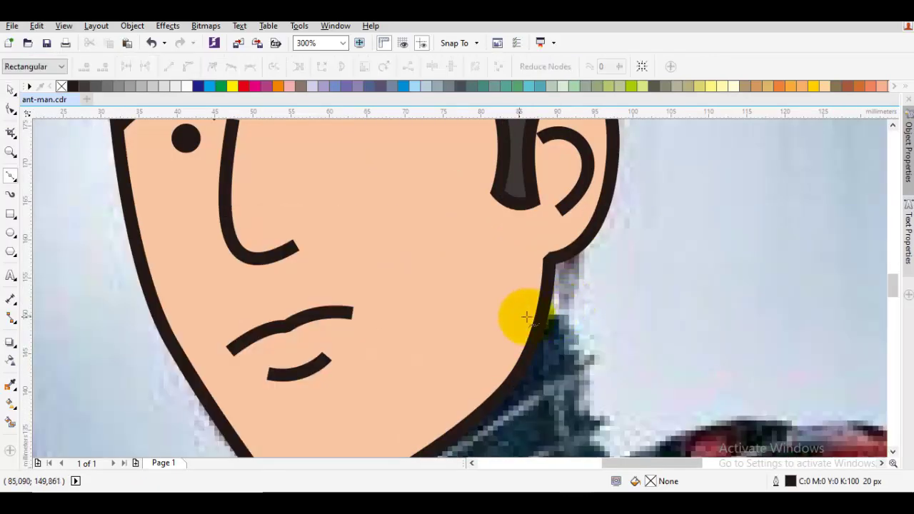
pyautogui.moveTo(526, 317); pyautogui.dragTo(585, 321)
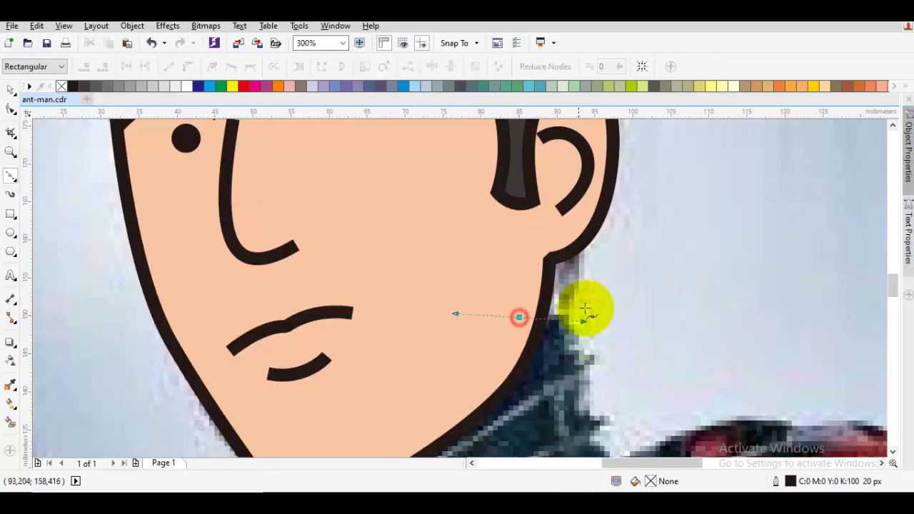
pyautogui.click(592, 211)
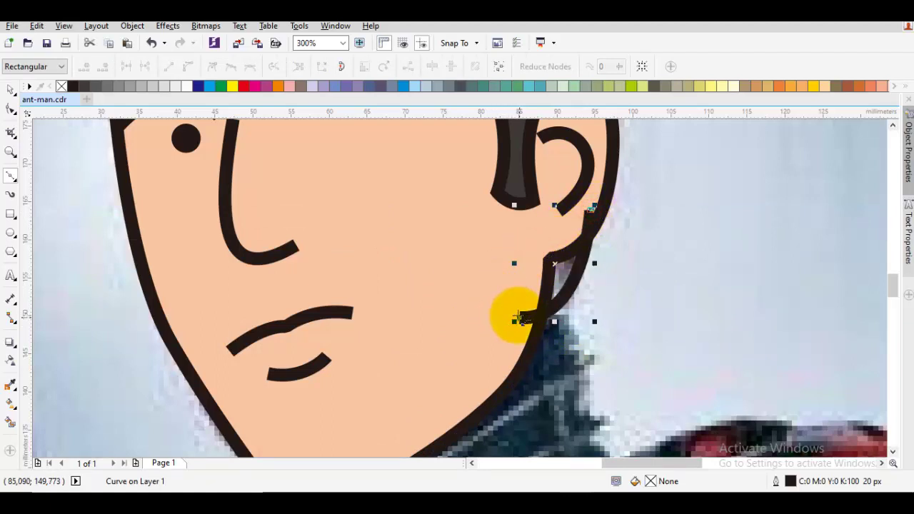
pyautogui.moveTo(519, 318); pyautogui.dragTo(476, 228)
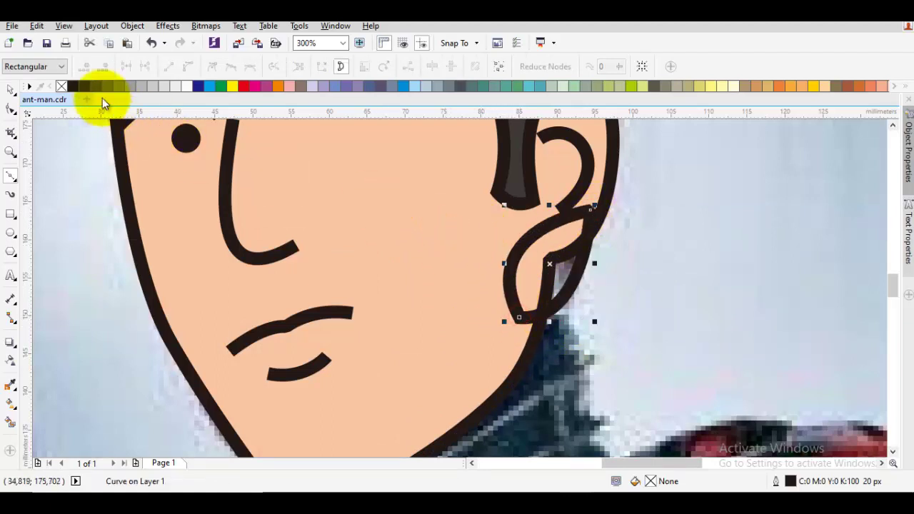
# Fill the shape behind the ear with 90% black and reorder it directly in front of the photo, beneath the face
pyautogui.click(84, 86)
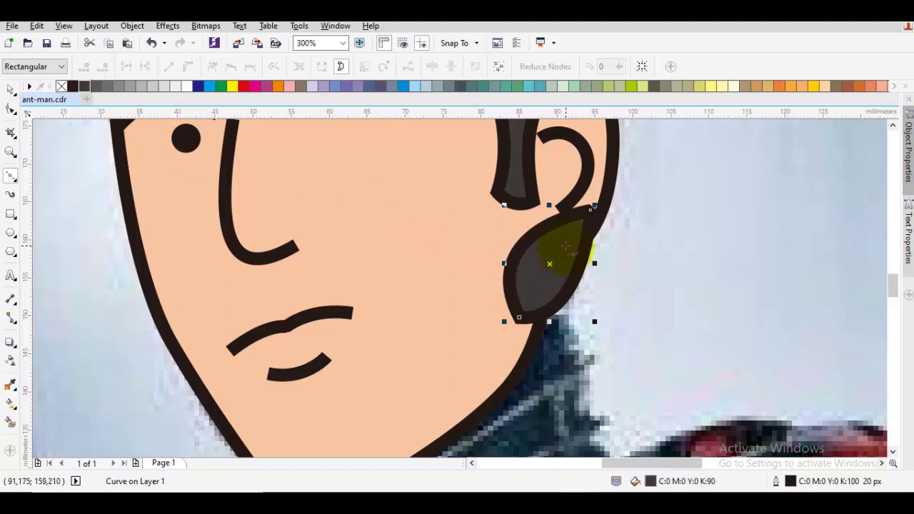
pyautogui.rightClick(565, 247)
pyautogui.moveTo(651, 342)
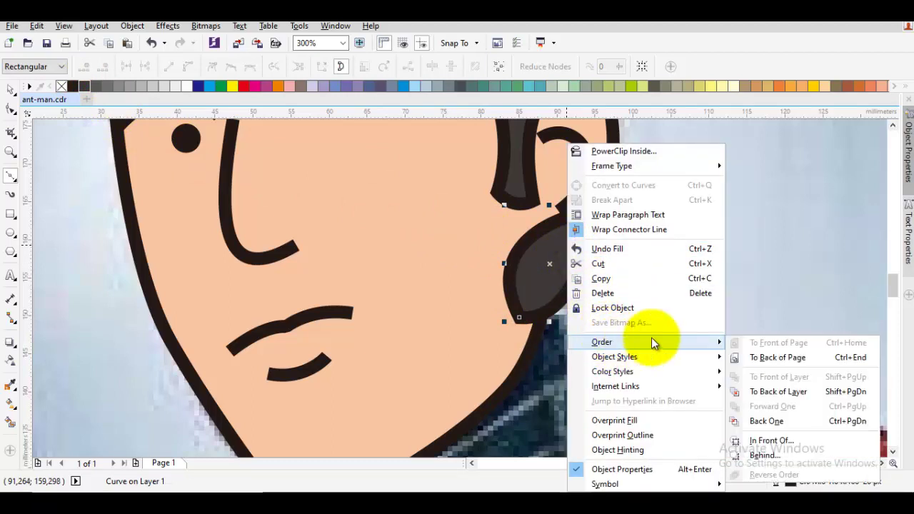
pyautogui.click(783, 440)
pyautogui.click(704, 337)
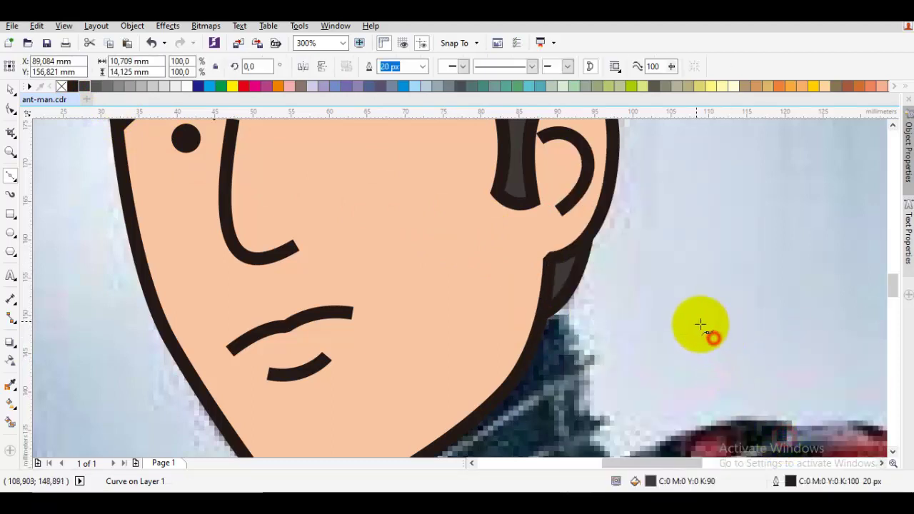
pyautogui.press('Escape')
# Start the suit outline with the Pen tool inside the right jaw, curving it down the collar's outer edge to the shoulder, about 11 × 23 mm
pyautogui.press('space')
pyautogui.scroll(-1, 684, 318)
pyautogui.moveTo(684, 319); pyautogui.dragTo(634, 294)
pyautogui.scroll(-1, 581, 316)
pyautogui.moveTo(581, 316); pyautogui.dragTo(578, 296)
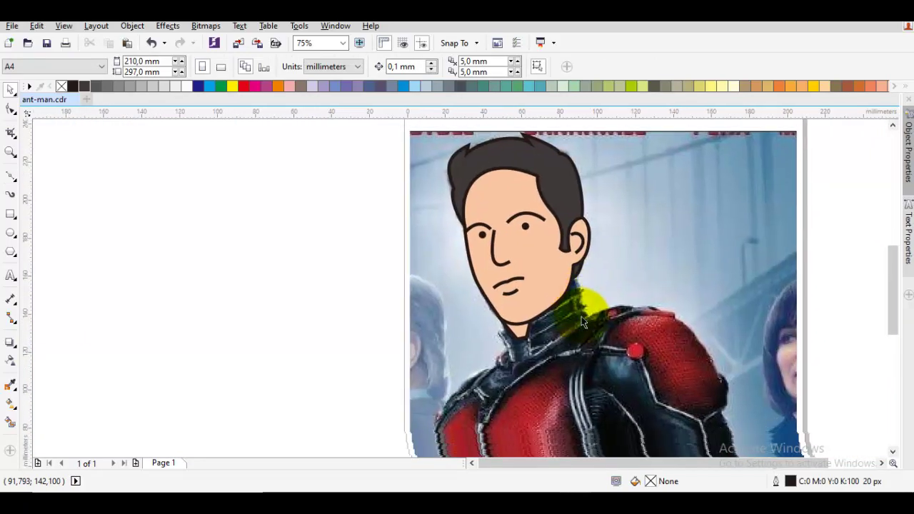
pyautogui.scroll(3, 583, 321)
pyautogui.press('space')
pyautogui.scroll(3, 547, 250)
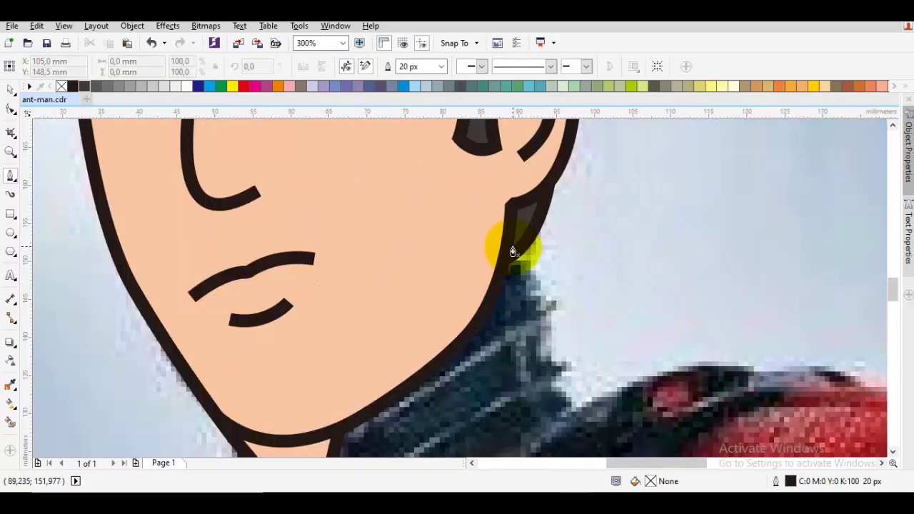
pyautogui.moveTo(480, 231); pyautogui.dragTo(536, 225)
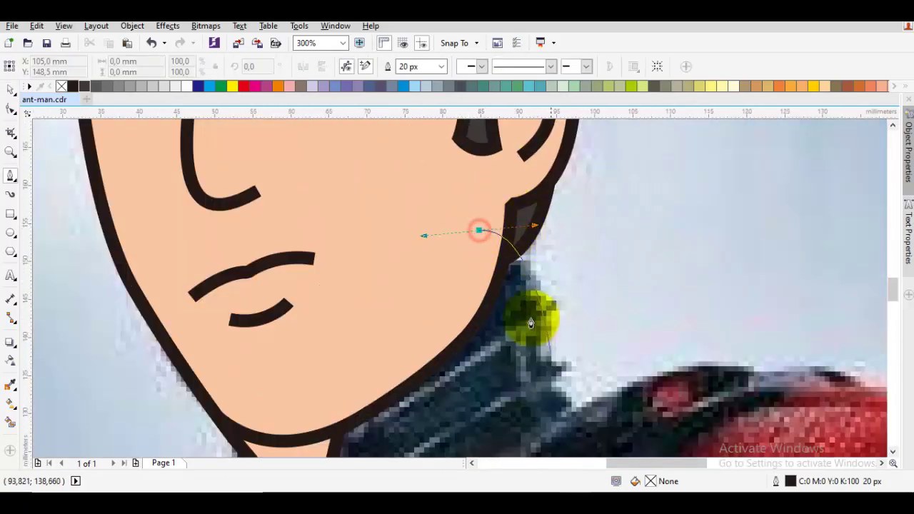
pyautogui.moveTo(552, 363); pyautogui.dragTo(510, 262)
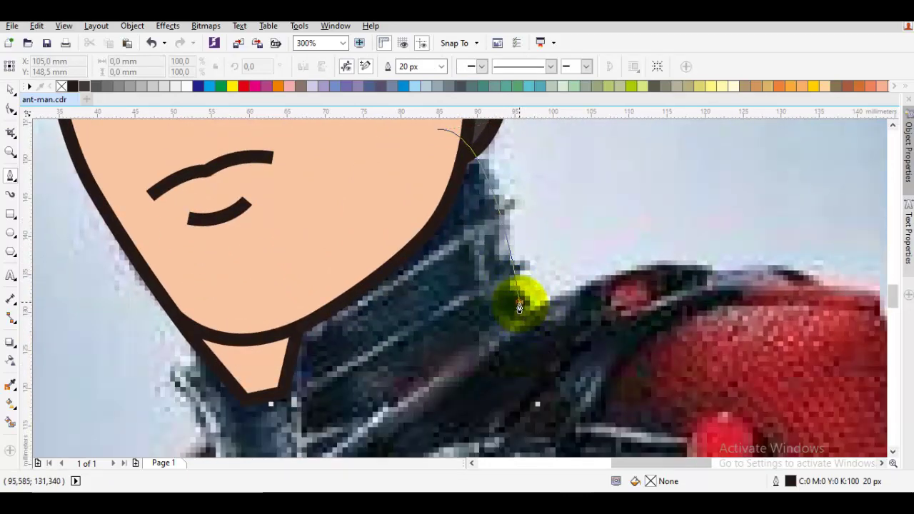
pyautogui.click(519, 307)
pyautogui.scroll(-2, 614, 265)
pyautogui.scroll(2, 551, 255)
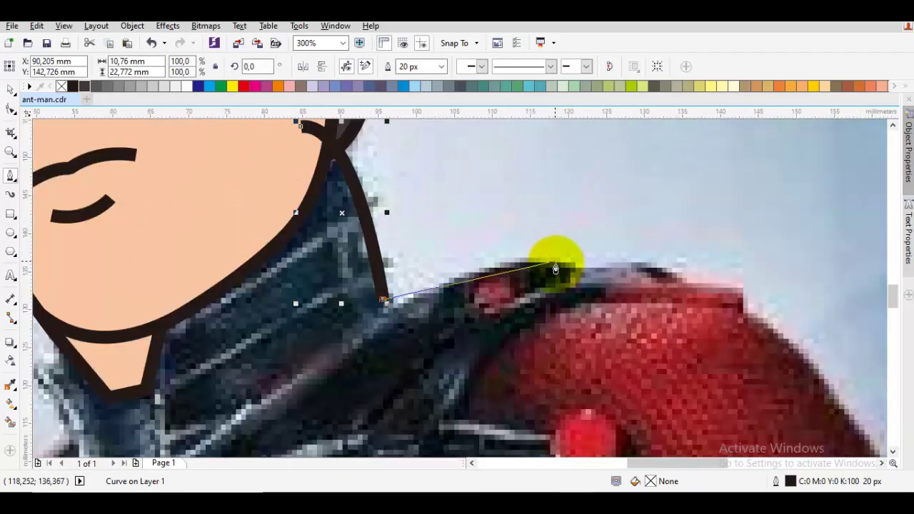
# Extend the suit outline from the collar's base in a curve over the top of the shoulder
pyautogui.moveTo(562, 258); pyautogui.dragTo(692, 250)
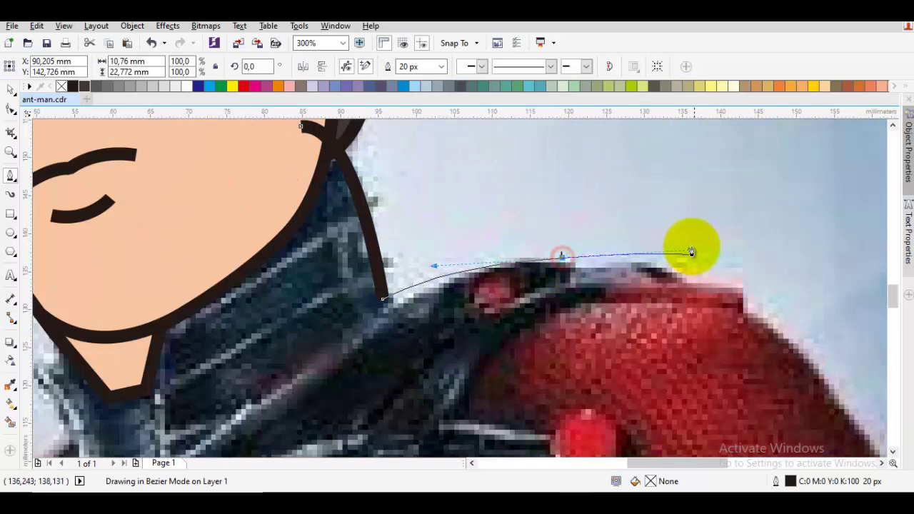
pyautogui.click(703, 299)
pyautogui.scroll(-3, 704, 292)
pyautogui.scroll(2, 657, 234)
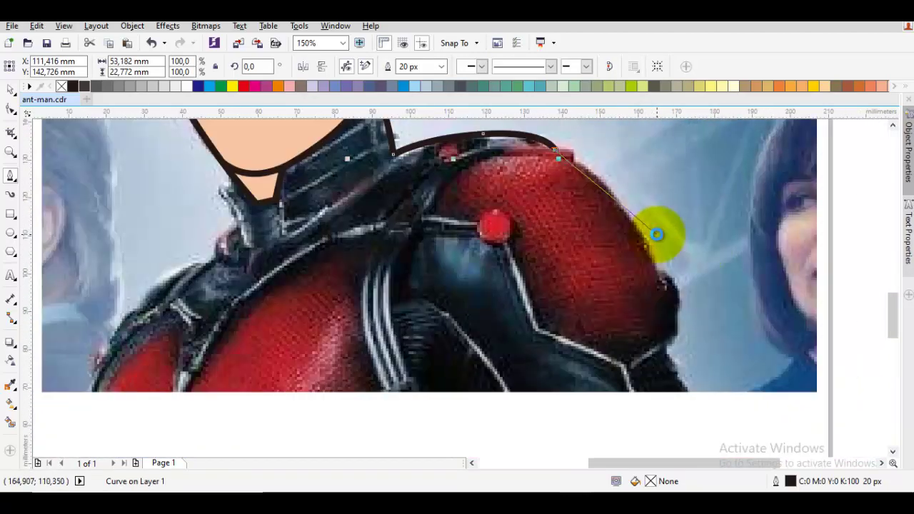
pyautogui.click(628, 215)
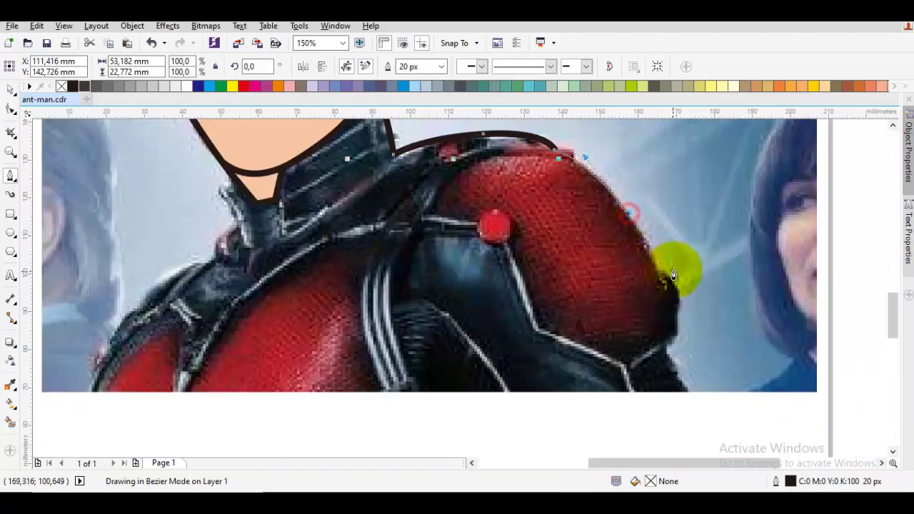
pyautogui.moveTo(672, 279); pyautogui.dragTo(671, 304)
pyautogui.hotkey('ctrl', 'z')
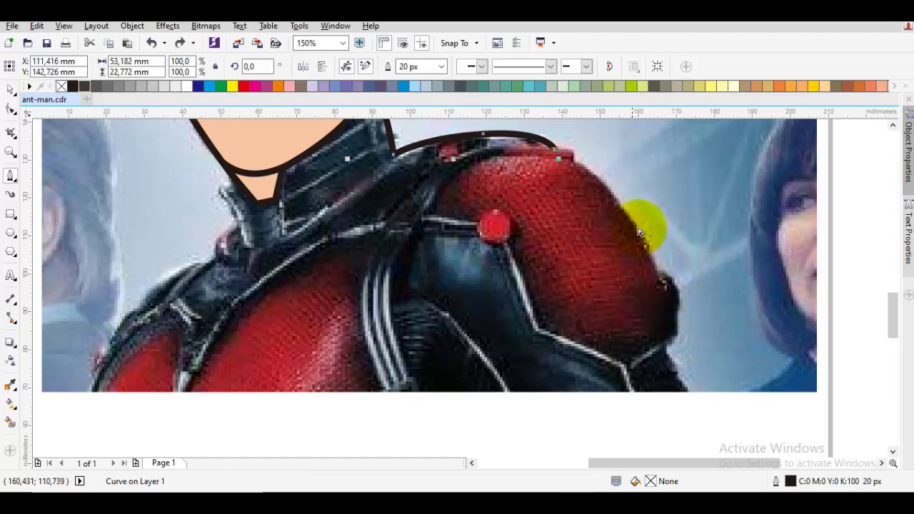
# Continue the suit outline down the outer arm to the photo's lower edge and straight across to the opposite shoulder, about 158 × 85 mm
pyautogui.click(623, 200)
pyautogui.moveTo(654, 244); pyautogui.dragTo(692, 394)
pyautogui.click(689, 394)
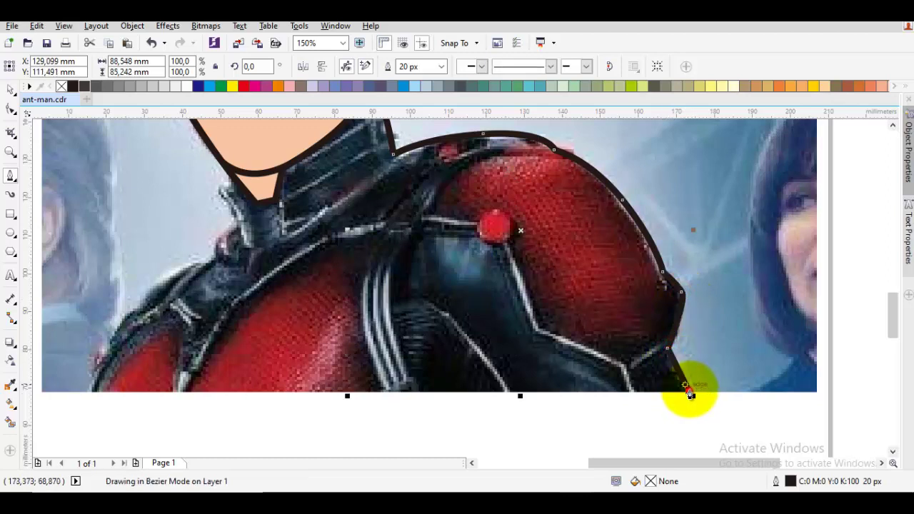
pyautogui.scroll(-1, 600, 392)
pyautogui.scroll(1, 356, 402)
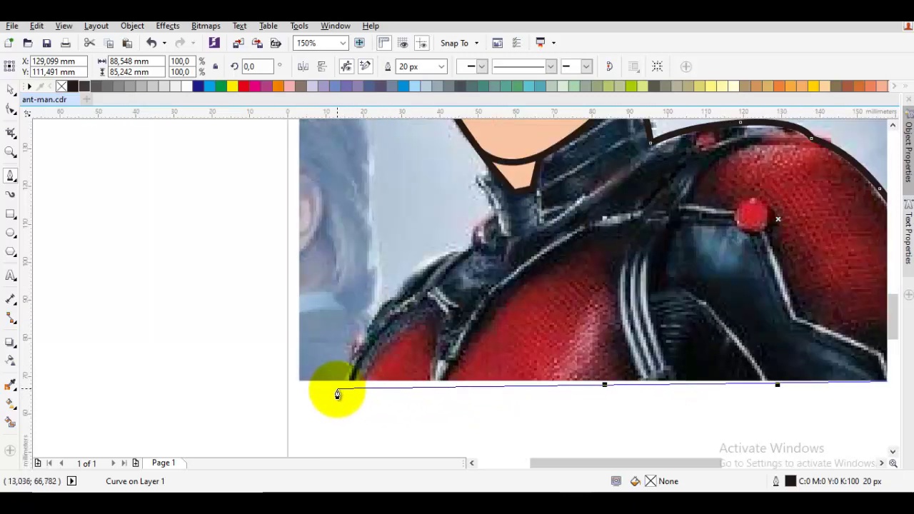
pyautogui.click(345, 379)
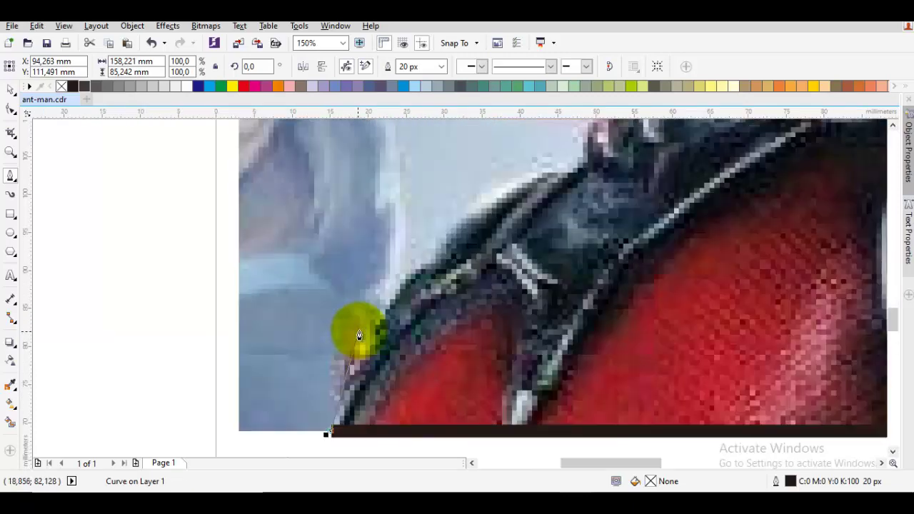
# Trace the suit outline up the far shoulder in curved segments to the base of the collar
pyautogui.scroll(1, 359, 330)
pyautogui.moveTo(340, 348); pyautogui.dragTo(350, 330)
pyautogui.click(373, 328)
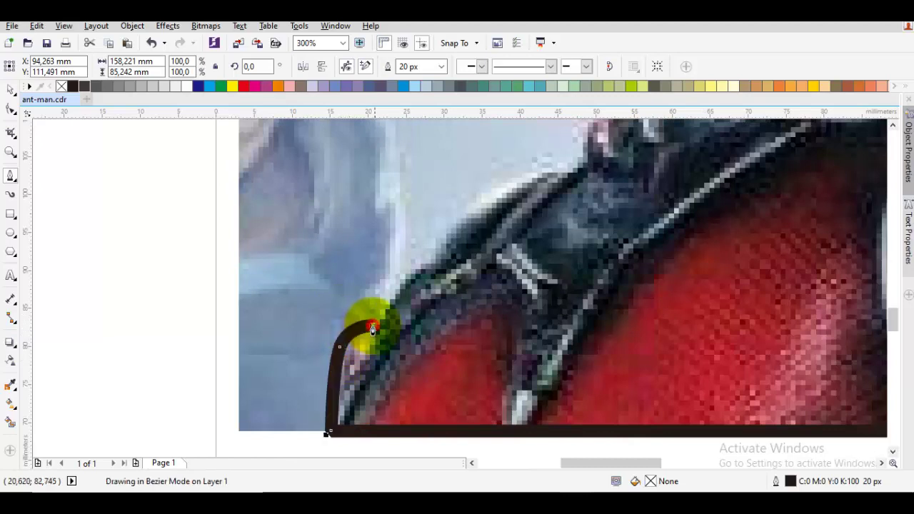
pyautogui.moveTo(425, 250); pyautogui.dragTo(417, 295)
pyautogui.moveTo(398, 327); pyautogui.dragTo(484, 343)
pyautogui.click(523, 251)
pyautogui.moveTo(513, 294); pyautogui.dragTo(535, 284)
pyautogui.click(543, 263)
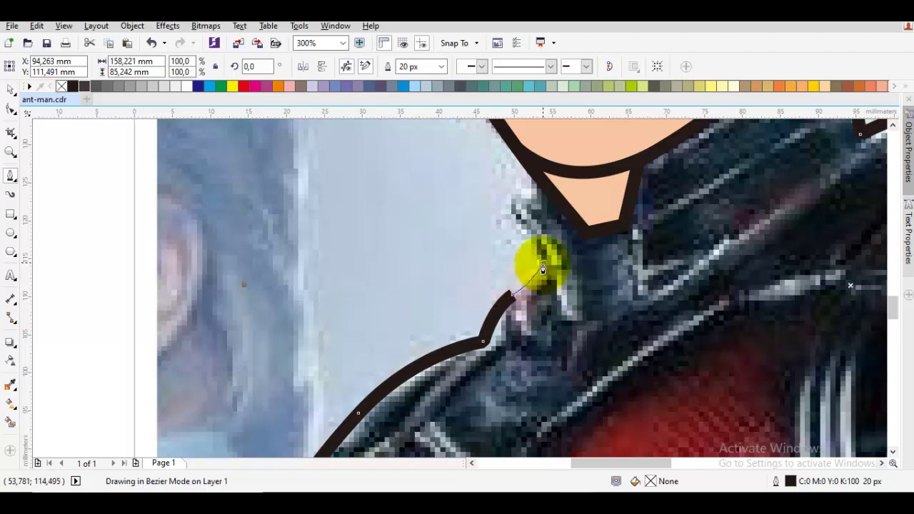
# Curve the outline around the front of the collar to the jaw and close it across the lower face at the starting node
pyautogui.moveTo(528, 207); pyautogui.dragTo(513, 271)
pyautogui.moveTo(529, 233); pyautogui.dragTo(593, 189)
pyautogui.scroll(-1, 594, 189)
pyautogui.moveTo(626, 135); pyautogui.dragTo(562, 237)
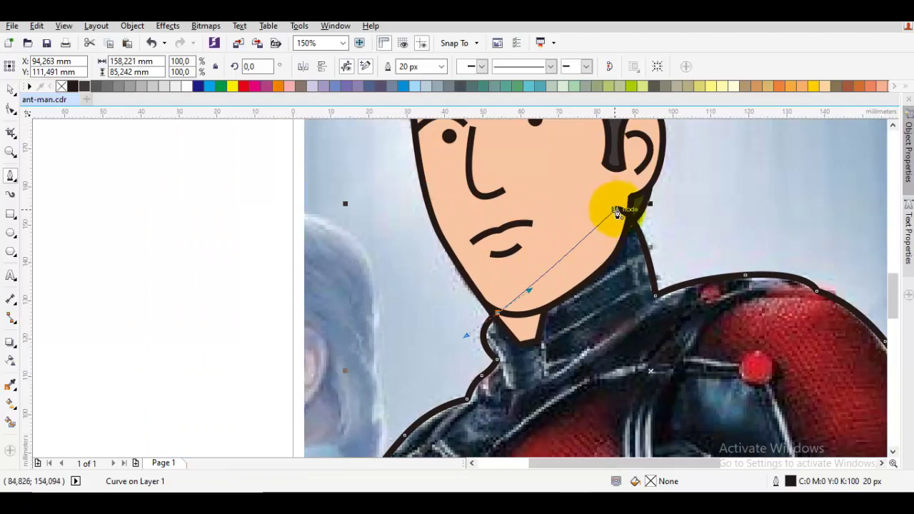
pyautogui.click(618, 214)
pyautogui.scroll(-2, 543, 236)
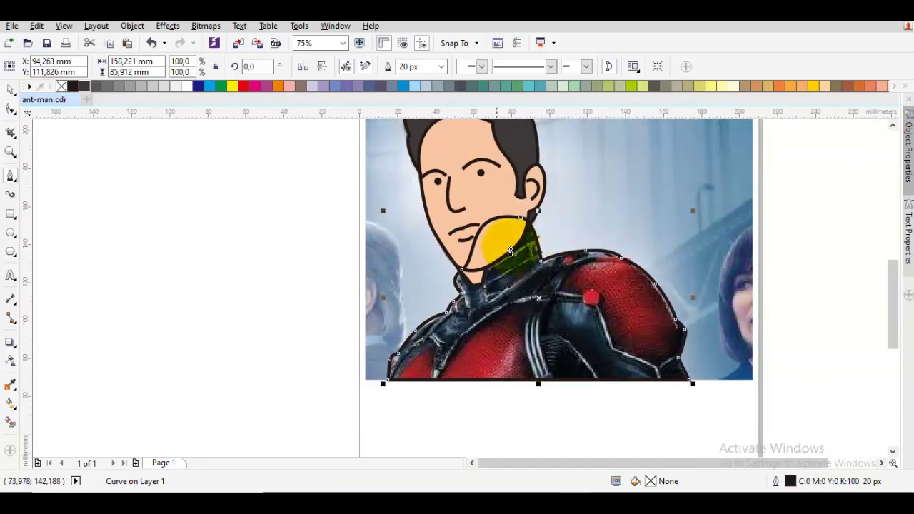
# Reorder the closed suit outline directly in front of the photo, beneath the face and neck
pyautogui.rightClick(499, 238)
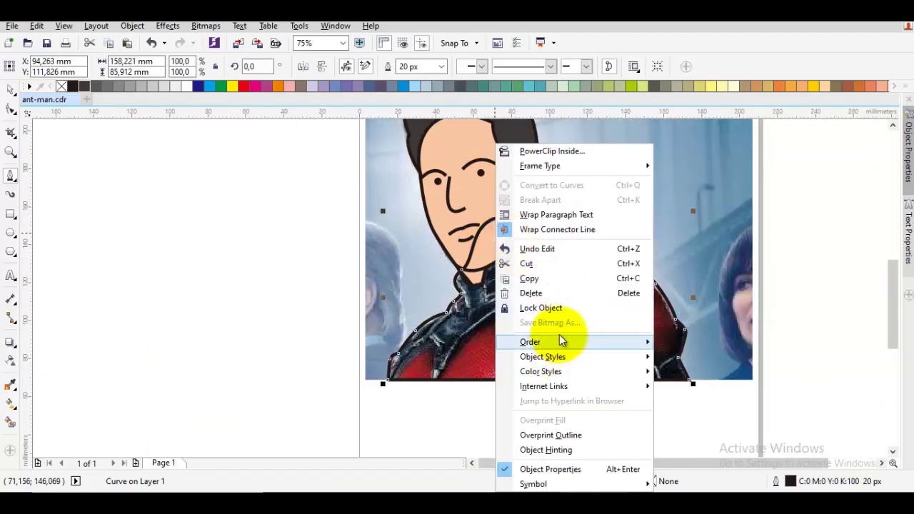
pyautogui.moveTo(561, 343)
pyautogui.click(700, 440)
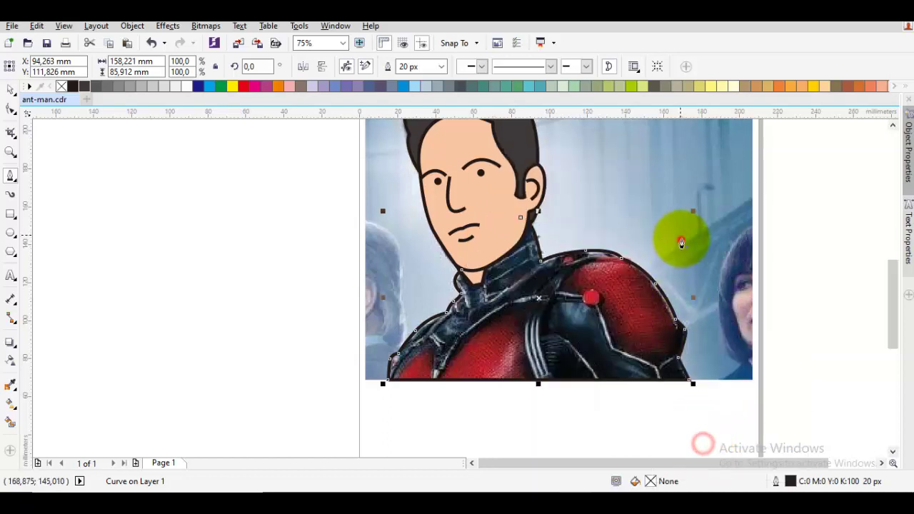
pyautogui.click(680, 240)
# Delete the surplus nodes along both shoulders and at the collar's base of the suit outline, and deselect it
pyautogui.moveTo(435, 327); pyautogui.dragTo(454, 325)
pyautogui.doubleClick(476, 334)
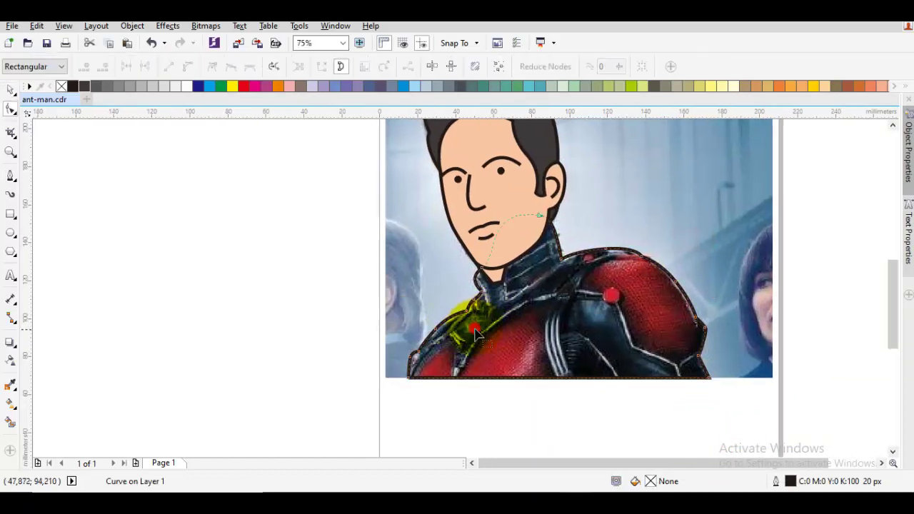
pyautogui.doubleClick(436, 330)
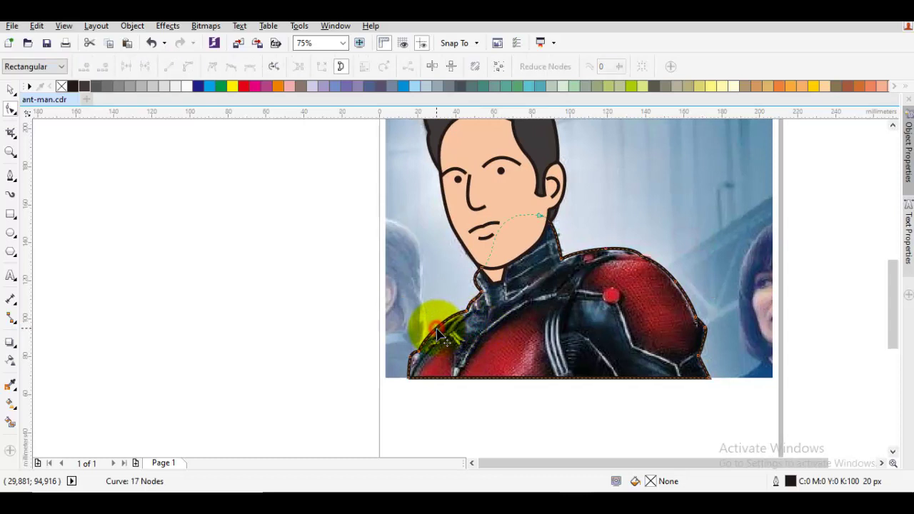
pyautogui.doubleClick(678, 286)
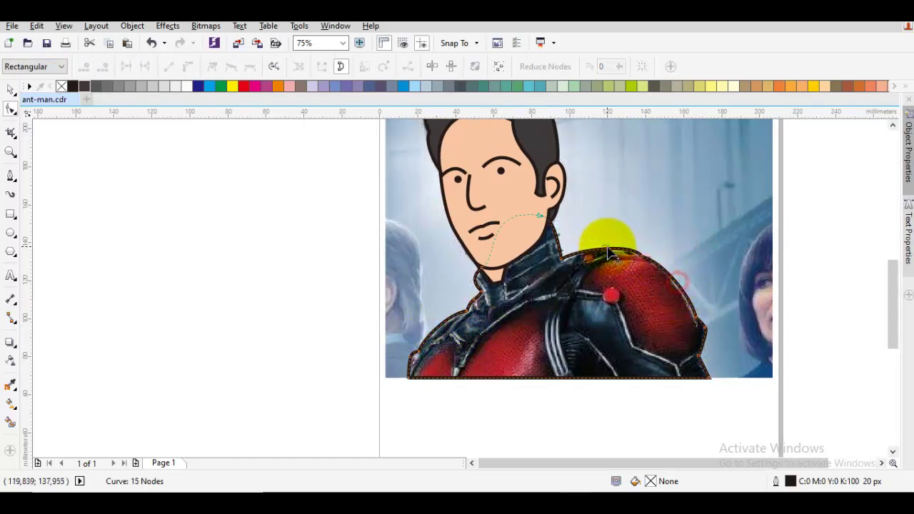
pyautogui.doubleClick(607, 248)
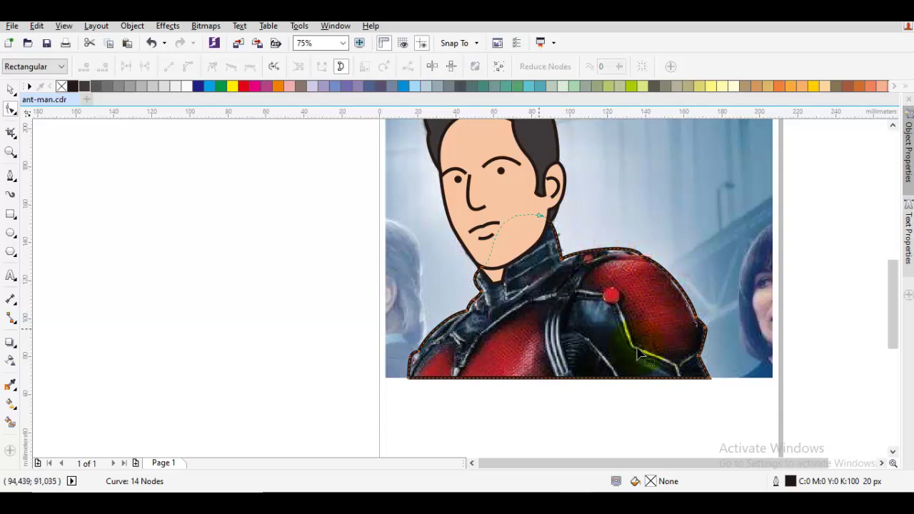
pyautogui.scroll(2, 462, 305)
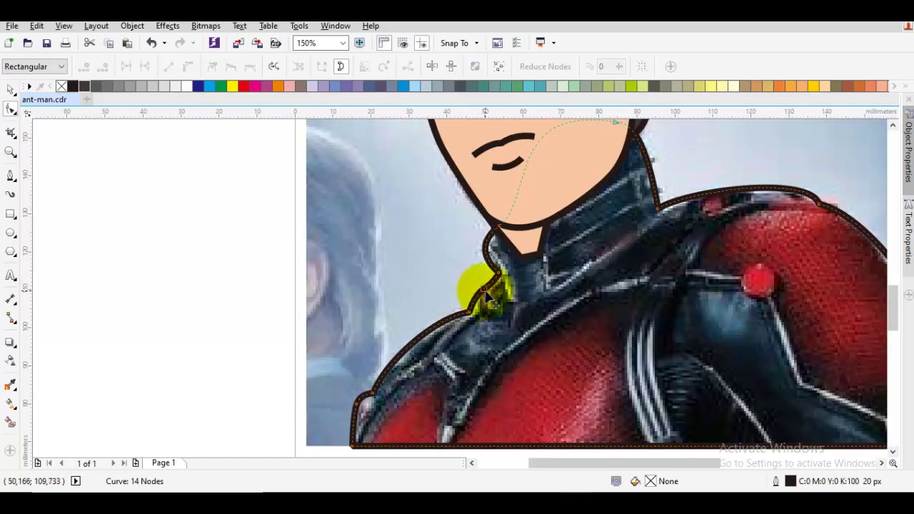
pyautogui.doubleClick(485, 290)
pyautogui.press('space')
pyautogui.press('Escape')
# Draw a Pen path around the two chest panels, from below the suit's lower edge up to the strap and back down, about 76 × 45 mm
pyautogui.moveTo(439, 398); pyautogui.dragTo(485, 336)
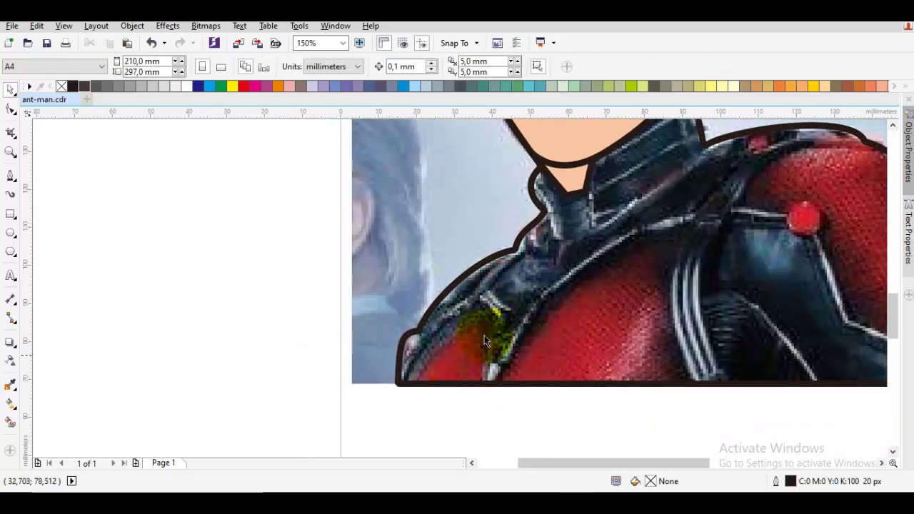
pyautogui.press('space')
pyautogui.moveTo(407, 405); pyautogui.dragTo(402, 373)
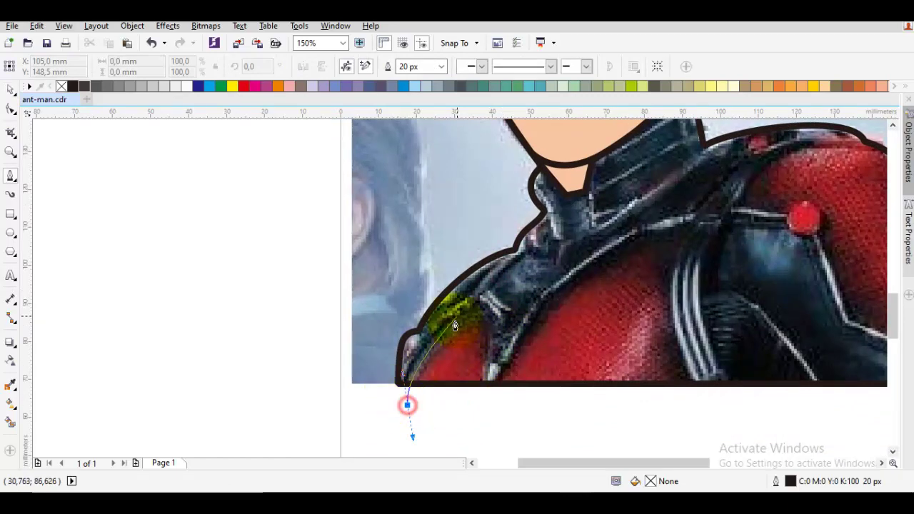
pyautogui.moveTo(475, 319); pyautogui.dragTo(484, 312)
pyautogui.moveTo(485, 400); pyautogui.dragTo(565, 294)
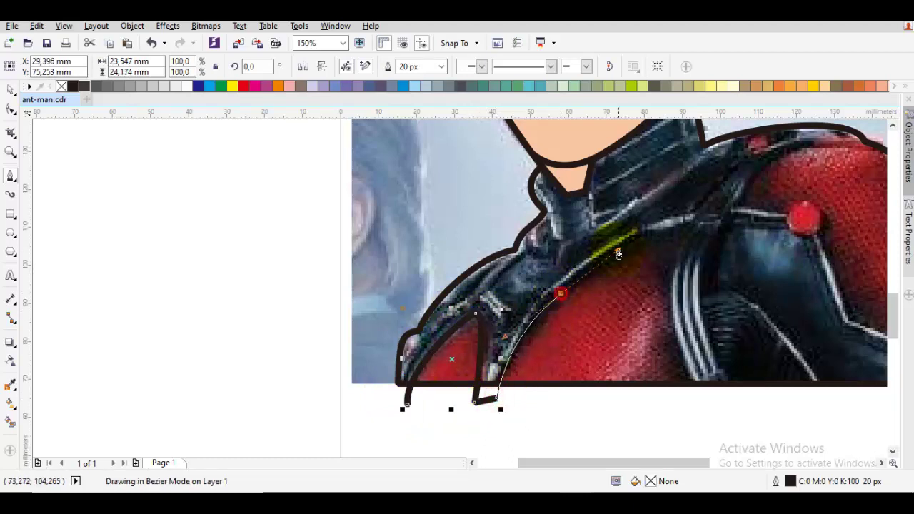
pyautogui.click(680, 249)
pyautogui.moveTo(675, 238); pyautogui.dragTo(516, 333)
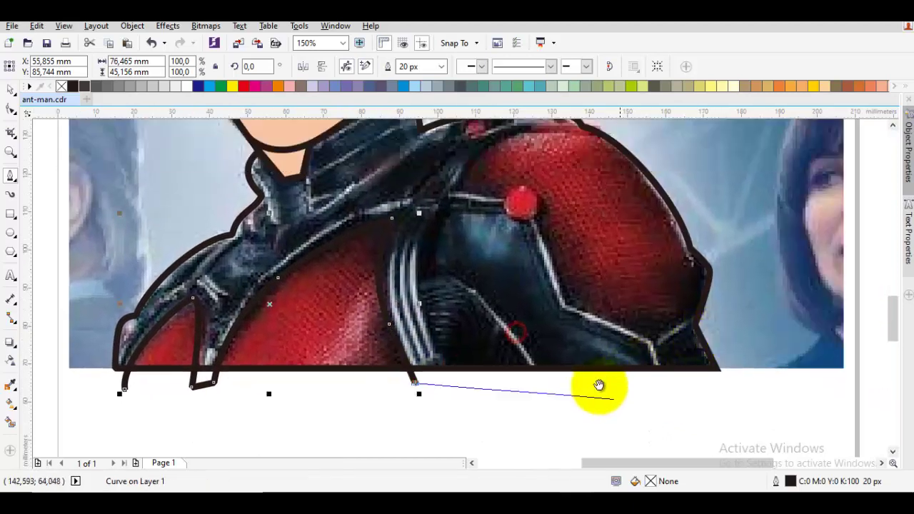
# Loop the path beneath and outside the suit to the arm, and trace the shoulder panel's lower edge to its inner corner
pyautogui.moveTo(684, 418); pyautogui.dragTo(771, 325)
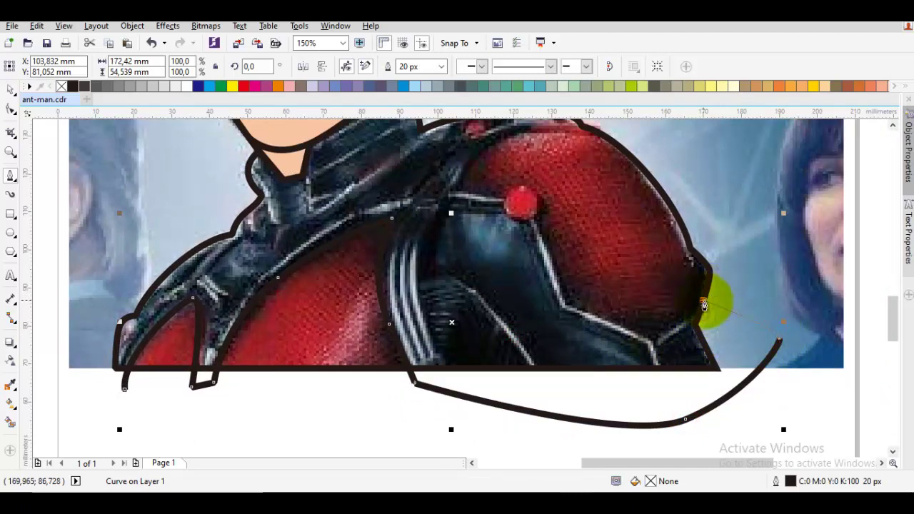
pyautogui.moveTo(703, 302)
pyautogui.mouseDown()
pyautogui.moveTo(689, 348)
pyautogui.moveTo(653, 353)
pyautogui.moveTo(598, 323)
pyautogui.mouseUp()
pyautogui.click(565, 305)
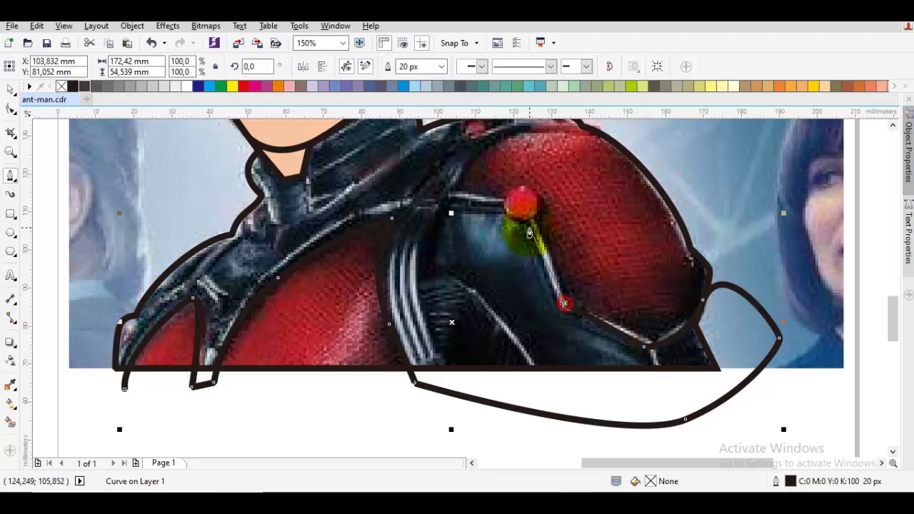
pyautogui.moveTo(530, 227); pyautogui.dragTo(475, 280)
pyautogui.click(606, 225)
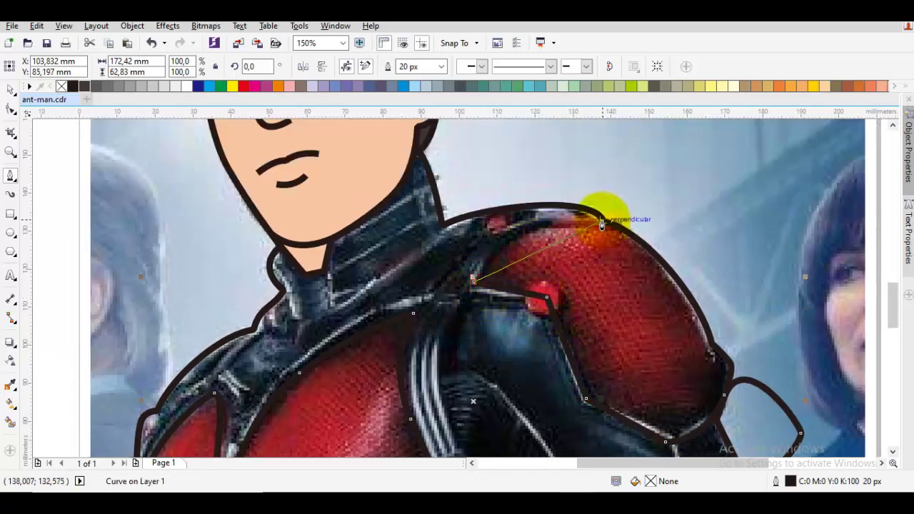
# Curve the path over the top of the shoulder panel and close it with a wide loop outside and below the photo
pyautogui.moveTo(603, 225); pyautogui.dragTo(724, 238)
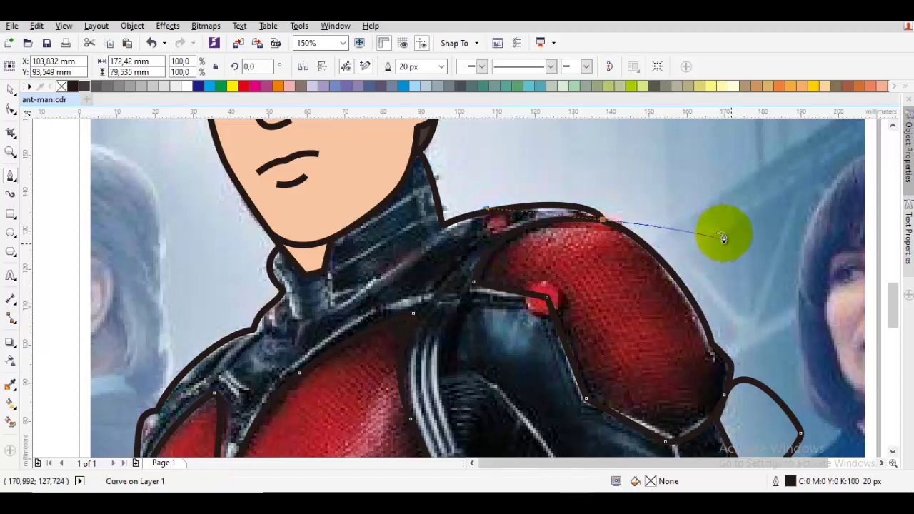
pyautogui.scroll(-2, 724, 238)
pyautogui.moveTo(788, 325); pyautogui.dragTo(707, 388)
pyautogui.moveTo(661, 388); pyautogui.dragTo(572, 366)
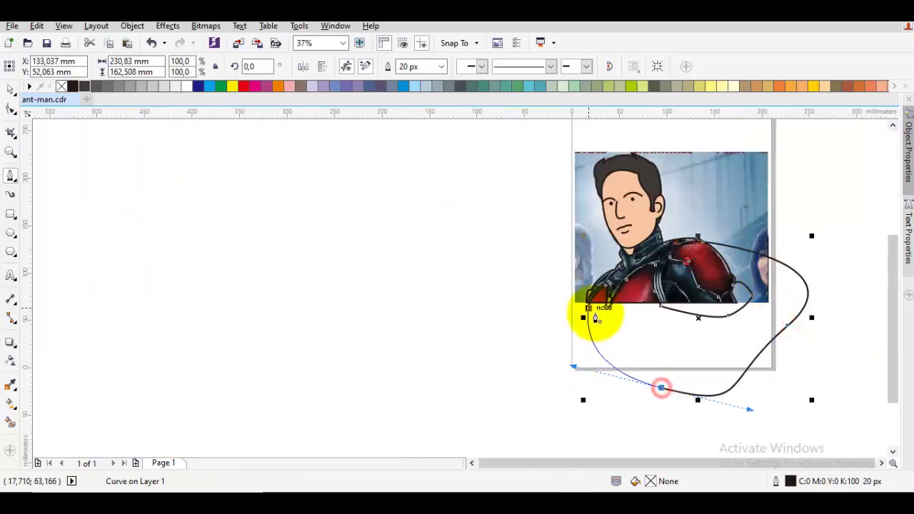
pyautogui.moveTo(597, 319); pyautogui.dragTo(588, 311)
# Intersect the closed panel shape with the suit outline
pyautogui.press('space')
pyautogui.scroll(4, 612, 257)
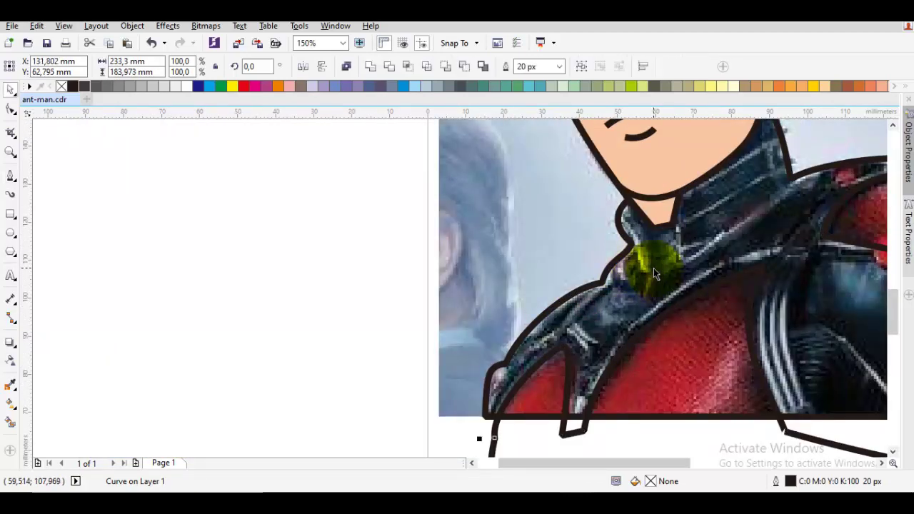
pyautogui.click(408, 67)
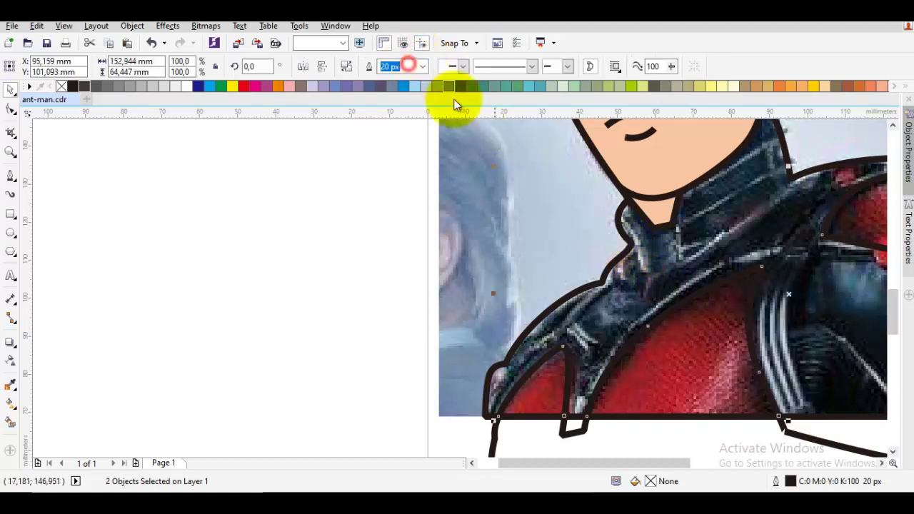
# Delete the leftover large panel curve that extends beyond the suit and page
pyautogui.scroll(-2, 521, 179)
pyautogui.click(690, 333)
pyautogui.rightClick(602, 272)
pyautogui.rightClick(602, 272)
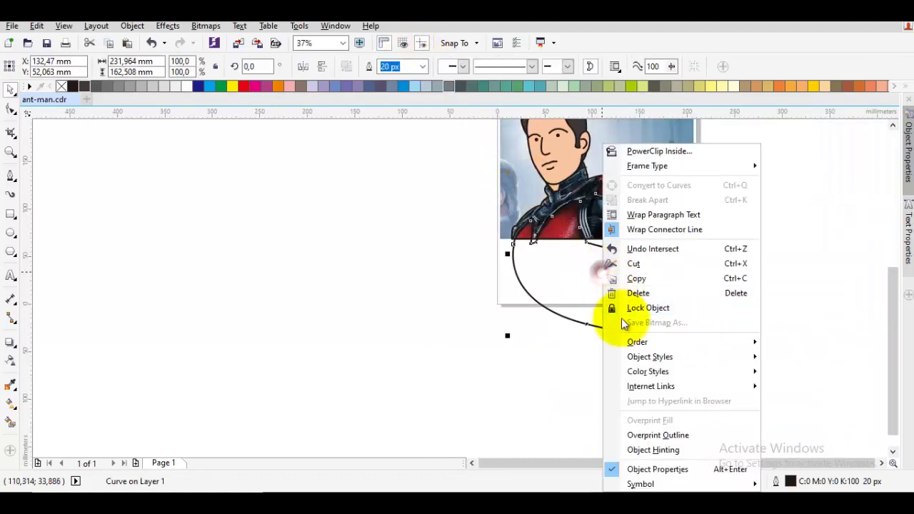
# Fill the intersected chest and shoulder panels with red C:0 M:100 Y:100 K:0 and delete the surplus node on the chest panel's upper edge
pyautogui.scroll(3, 610, 224)
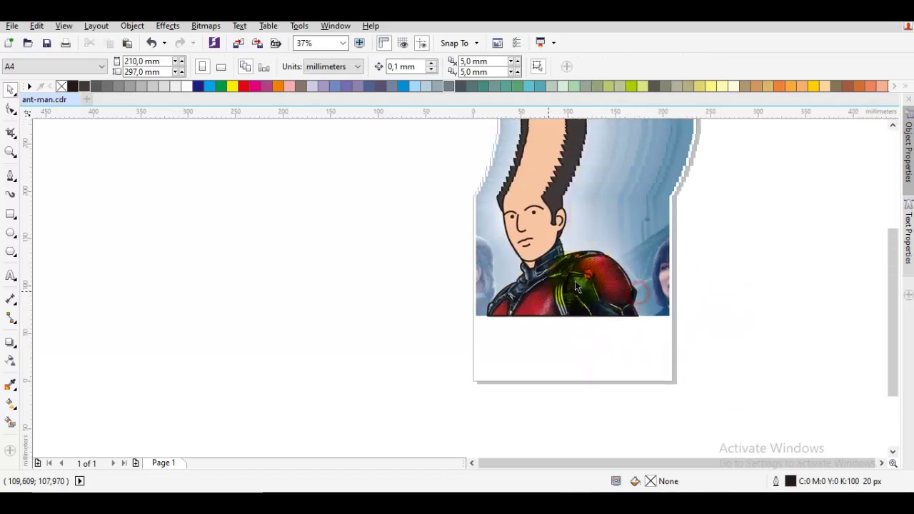
pyautogui.click(540, 300)
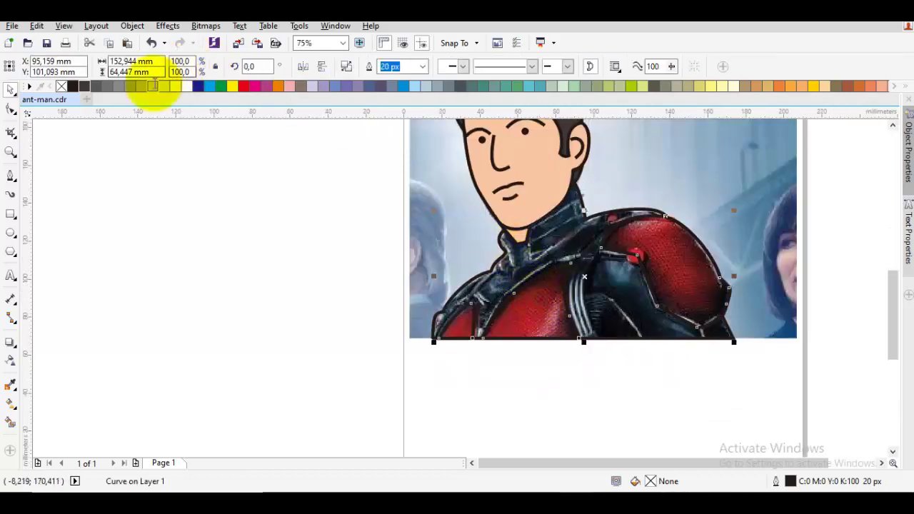
pyautogui.click(244, 86)
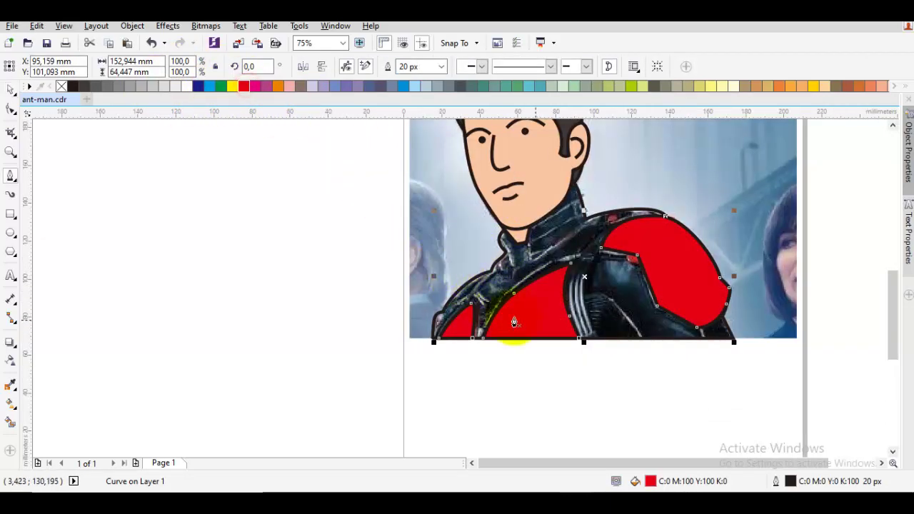
pyautogui.press('F10')
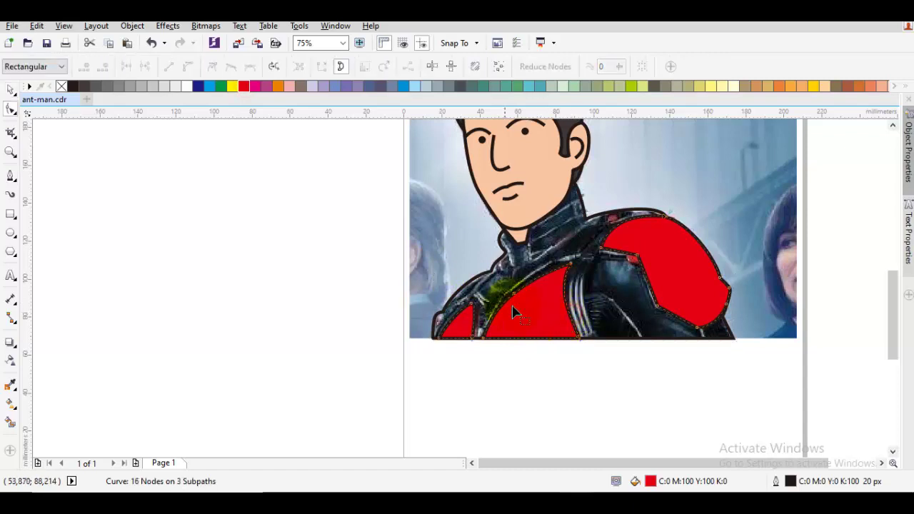
pyautogui.press('Delete')
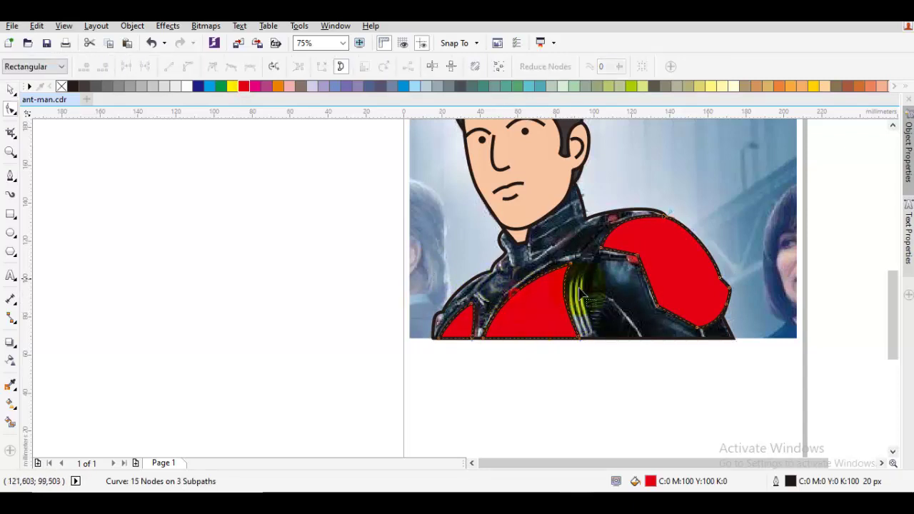
# Draw a curved line along the base of the collar, from the upper chest to the corner where neck and shoulder meet
pyautogui.click(727, 306)
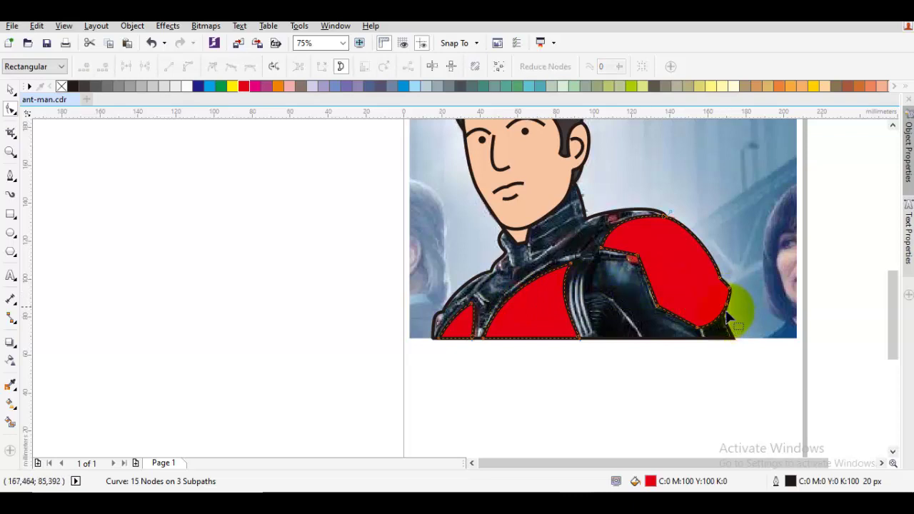
pyautogui.press('space')
pyautogui.press('Escape')
pyautogui.moveTo(647, 232); pyautogui.dragTo(684, 275)
pyautogui.scroll(1, 615, 279)
pyautogui.press('F5')
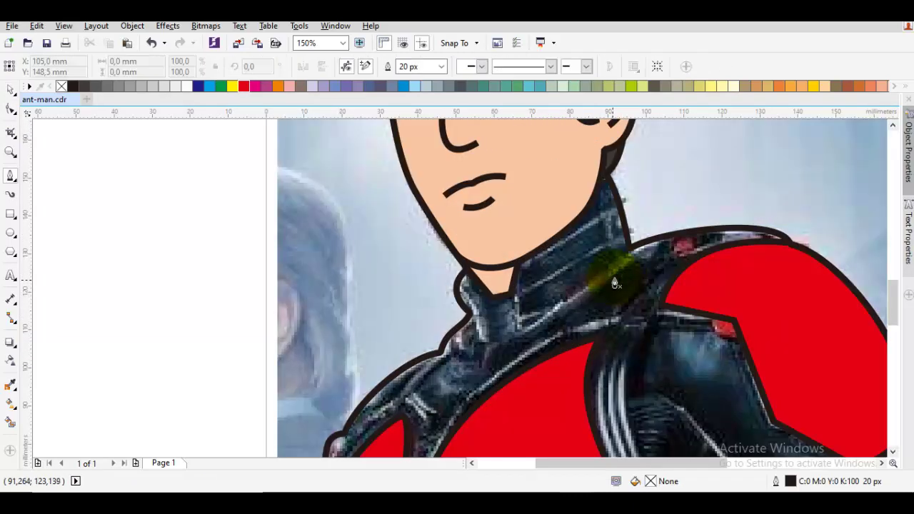
pyautogui.moveTo(615, 280); pyautogui.dragTo(651, 262)
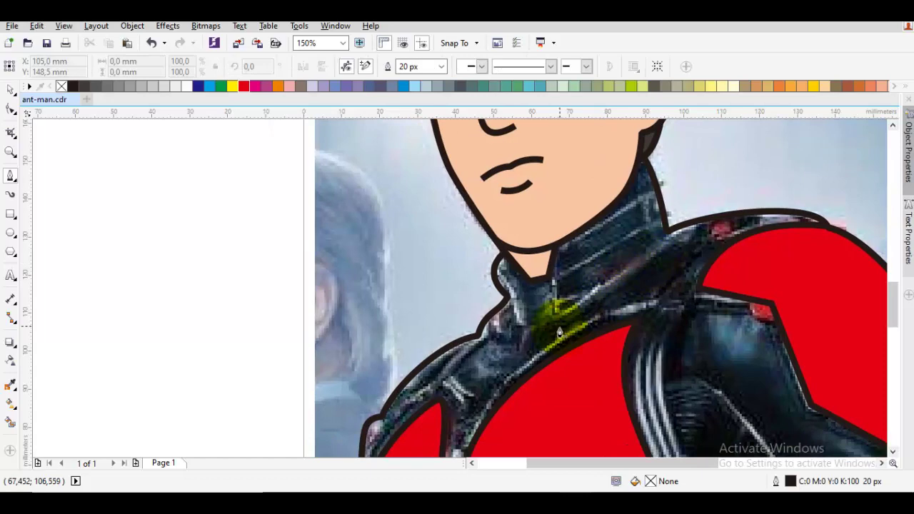
pyautogui.moveTo(528, 346); pyautogui.dragTo(571, 330)
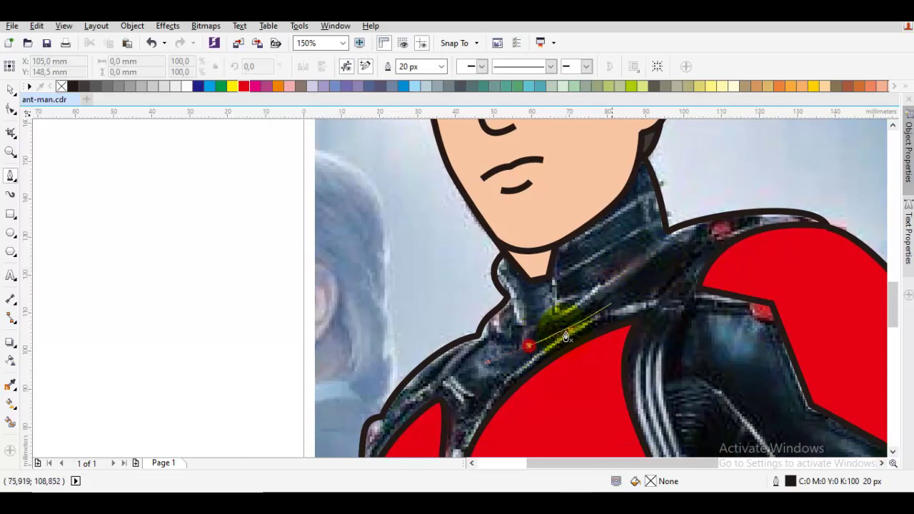
pyautogui.click(669, 233)
pyautogui.press('space')
pyautogui.press('Escape')
# Draw a curve just above the large red chest panel, from near the shoulder panel down to the suit's bottom edge
pyautogui.moveTo(697, 242); pyautogui.dragTo(608, 255)
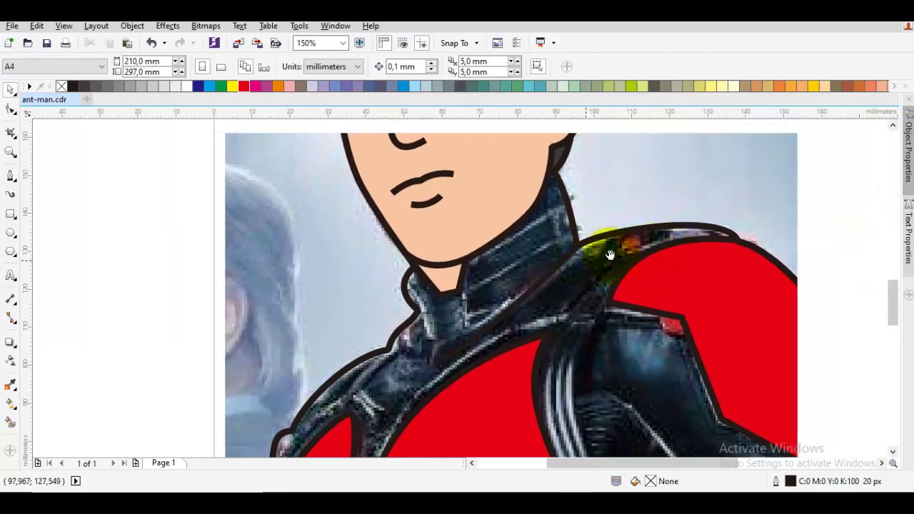
pyautogui.press('space')
pyautogui.press('space')
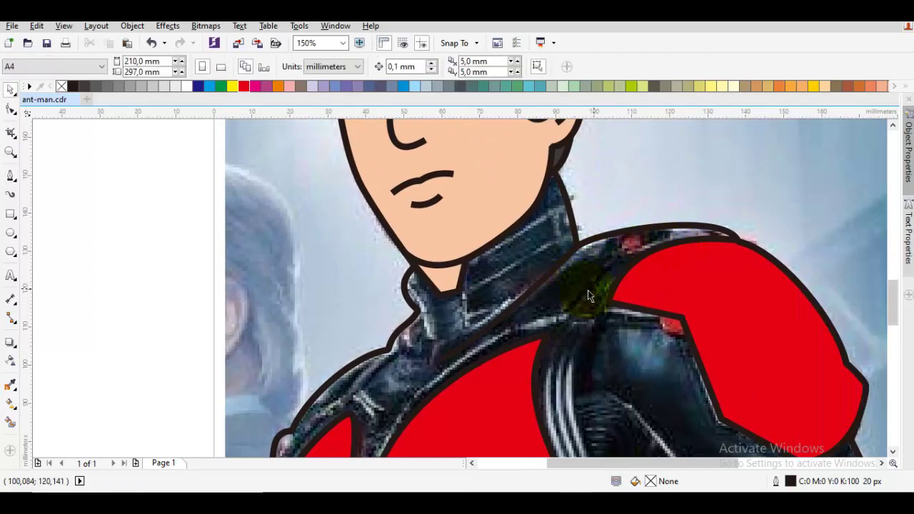
pyautogui.moveTo(592, 288); pyautogui.dragTo(555, 267)
pyautogui.moveTo(611, 266); pyautogui.dragTo(579, 266)
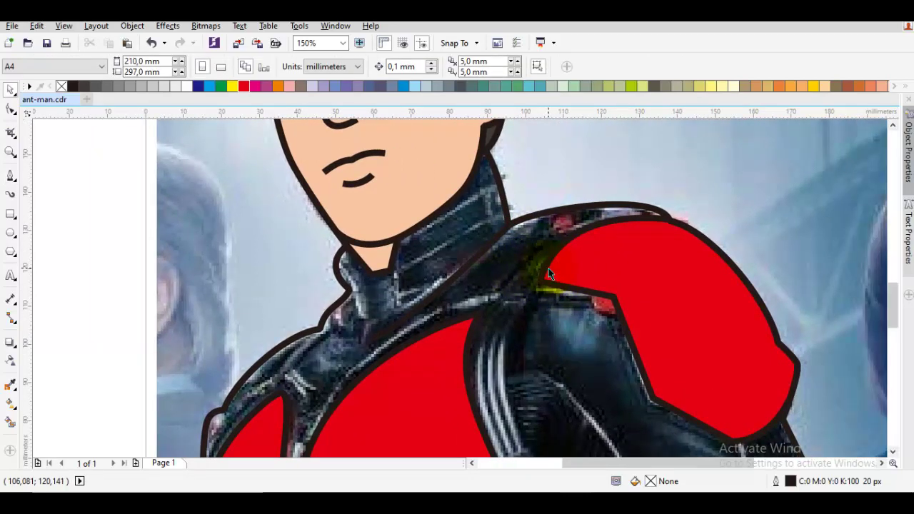
pyautogui.press('space')
pyautogui.hscroll(-2, 514, 285)
pyautogui.scroll(-1, 514, 286)
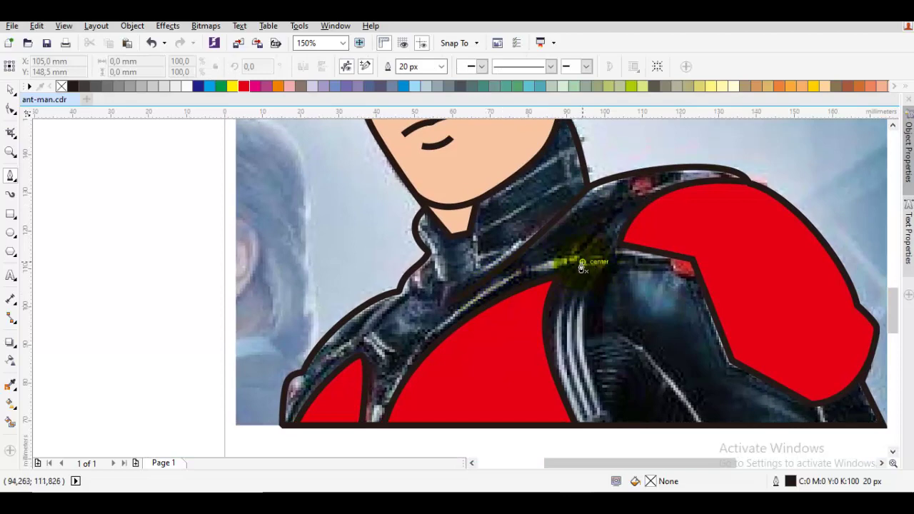
pyautogui.moveTo(582, 263); pyautogui.dragTo(440, 270)
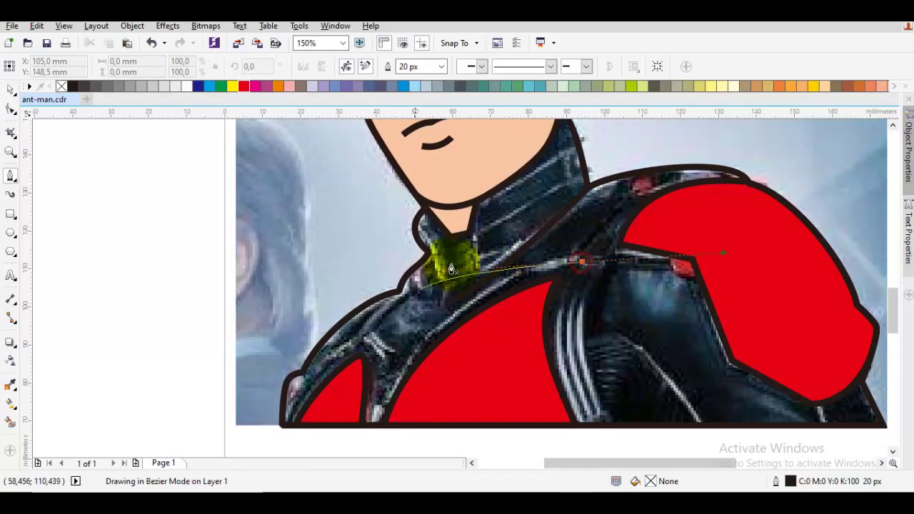
pyautogui.click(386, 419)
pyautogui.press('space')
# Draw a curved line along the outer side of the striped chest strap, from the shoulder down to the suit's bottom edge
pyautogui.scroll(-1, 567, 283)
pyautogui.hscroll(2, 511, 250)
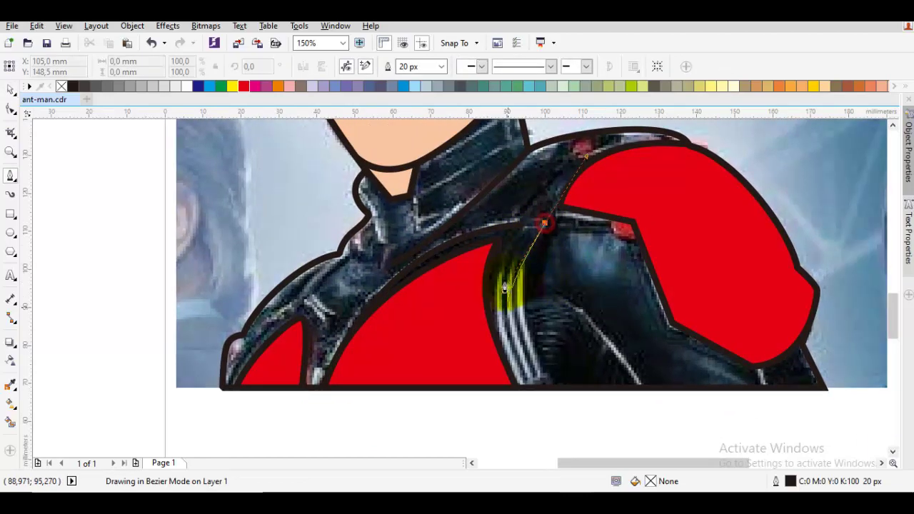
pyautogui.moveTo(546, 392); pyautogui.dragTo(558, 400)
pyautogui.press('space')
pyautogui.click(554, 305)
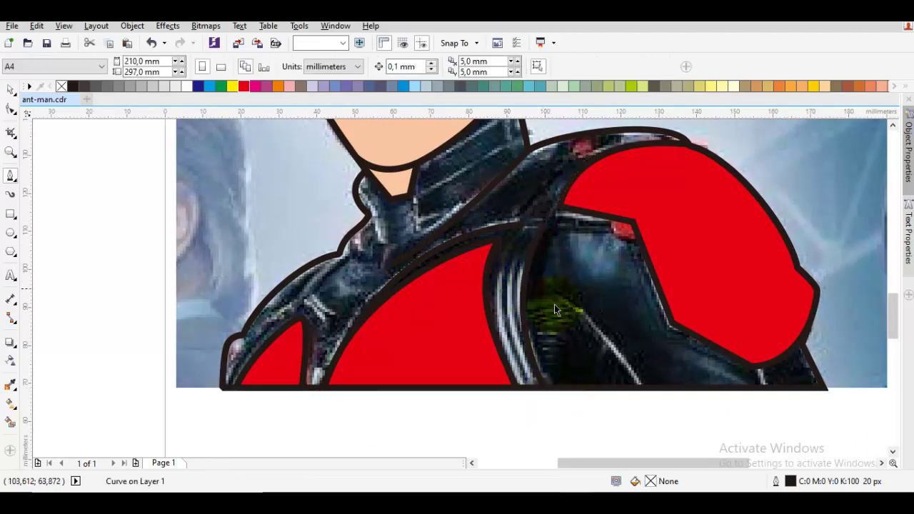
# Draw the underarm curve down to the suit's bottom edge, move its upper end onto the strap line and adjust its bend
pyautogui.press('space')
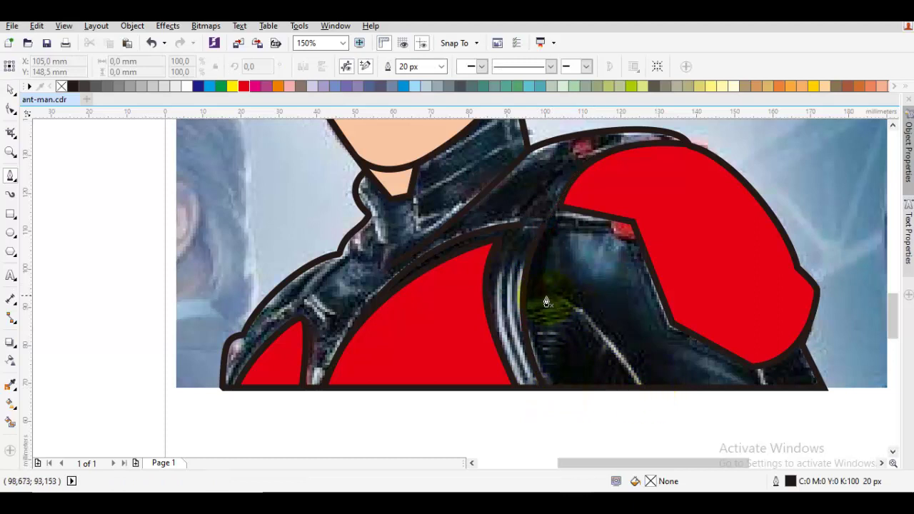
pyautogui.moveTo(539, 290); pyautogui.dragTo(613, 304)
pyautogui.moveTo(646, 391); pyautogui.dragTo(661, 427)
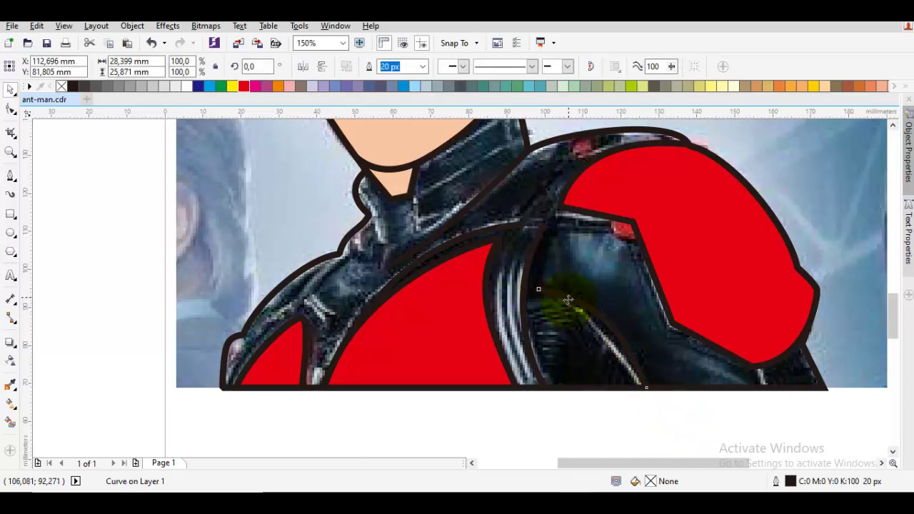
pyautogui.press('F10')
pyautogui.moveTo(543, 294); pyautogui.dragTo(522, 288)
pyautogui.moveTo(597, 305); pyautogui.dragTo(575, 293)
pyautogui.press('space')
pyautogui.click(601, 235)
pyautogui.press('space')
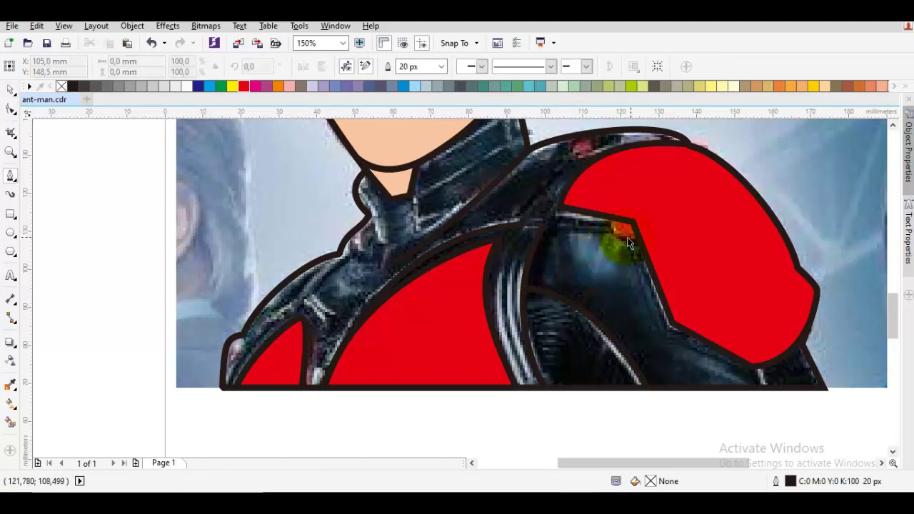
# Draw an angled seam line parallel to the inner and lower edges of the red shoulder panel
pyautogui.click(661, 332)
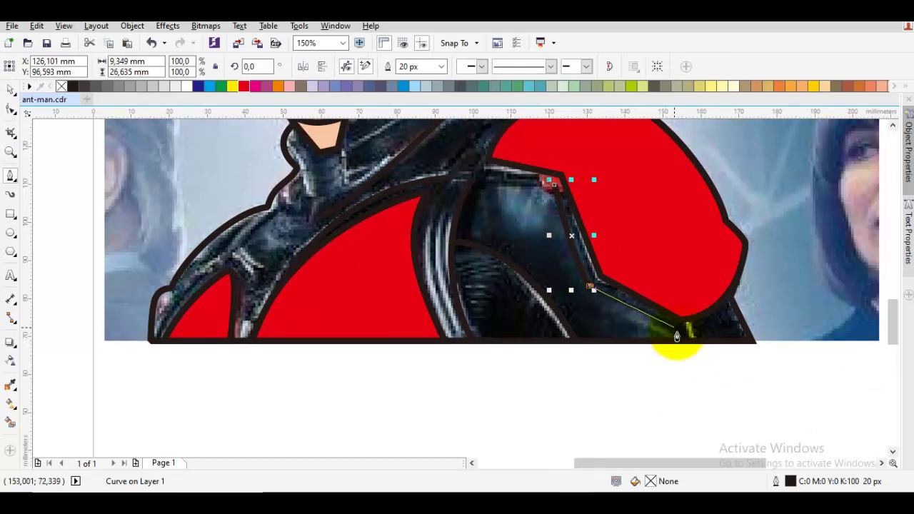
pyautogui.scroll(3, 705, 348)
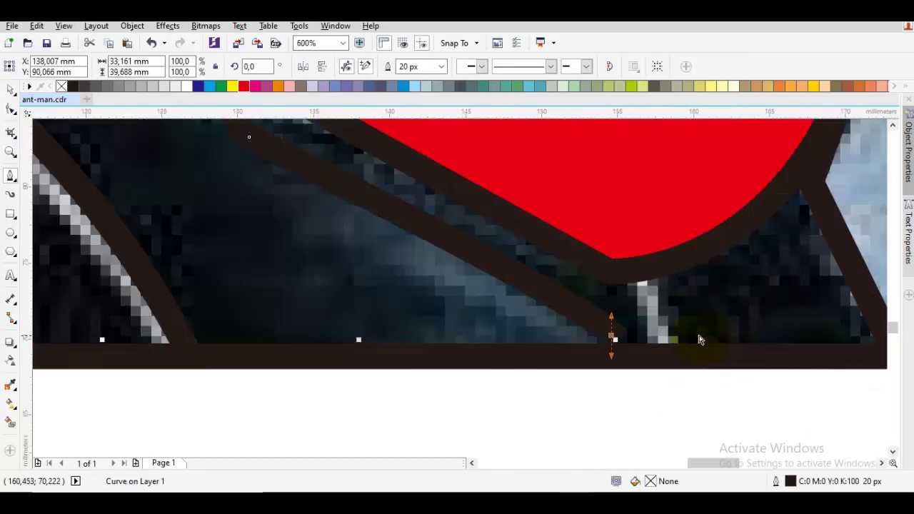
pyautogui.click(613, 311)
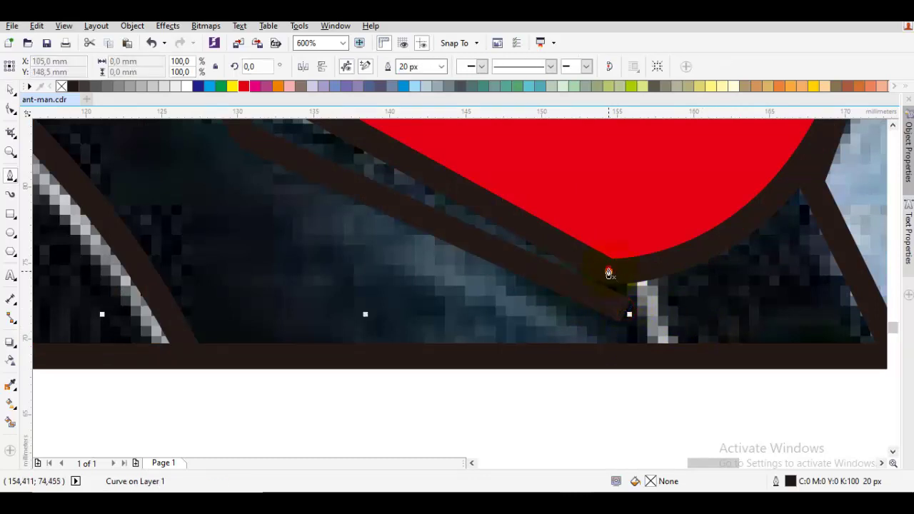
# Draw a short line from the lowest corner of the red shoulder panel to the suit's bottom edge
pyautogui.moveTo(609, 273); pyautogui.dragTo(636, 353)
pyautogui.doubleClick(637, 362)
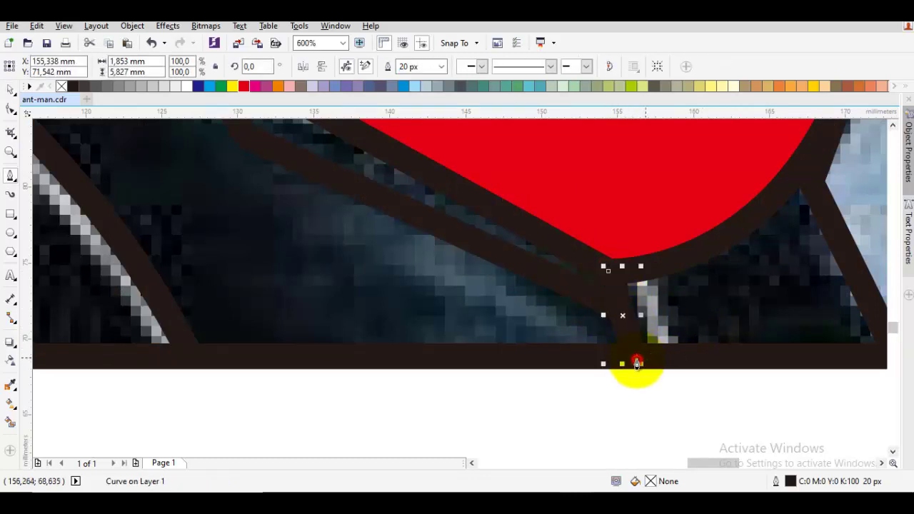
pyautogui.press('space')
pyautogui.press('Escape')
# Draw a short seam line in the sleeve piece below the shoulder panel, ending on the suit's bottom edge
pyautogui.moveTo(700, 337); pyautogui.dragTo(541, 342)
pyautogui.moveTo(650, 272); pyautogui.dragTo(634, 293)
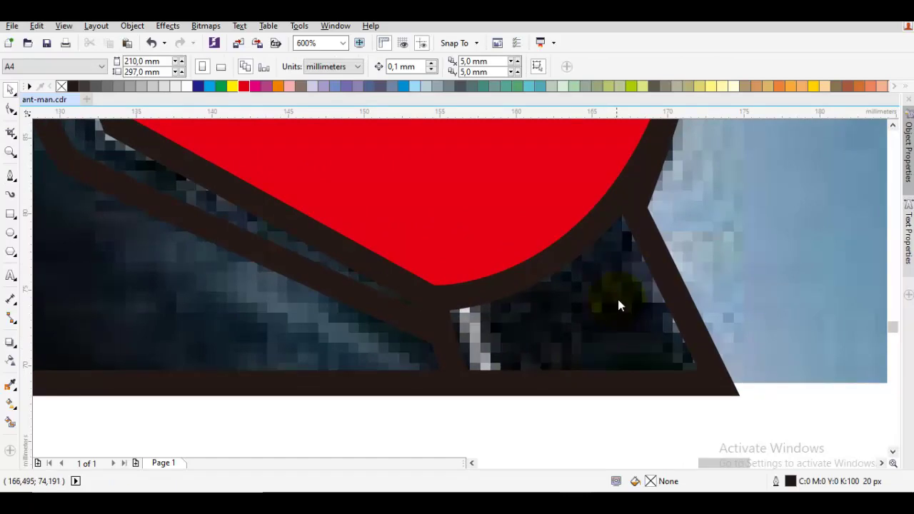
pyautogui.press('space')
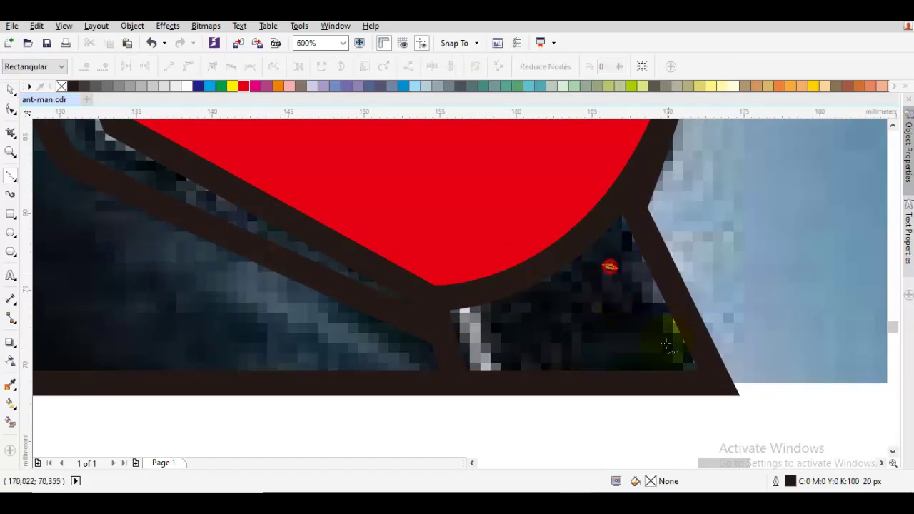
pyautogui.click(675, 383)
pyautogui.press('space')
pyautogui.press('Escape')
# Move the photo beside the page to check the line art on its own, and undo the move
pyautogui.scroll(-4, 676, 381)
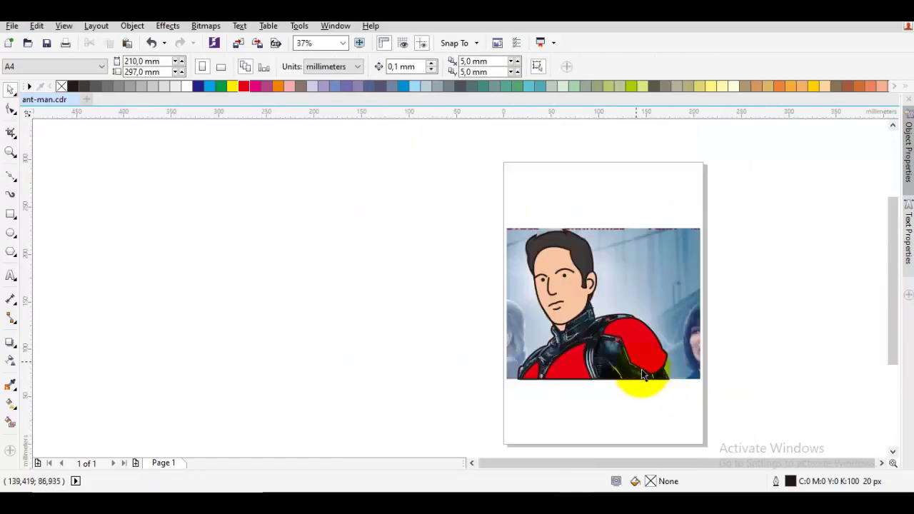
pyautogui.moveTo(676, 276); pyautogui.dragTo(390, 276)
pyautogui.click(791, 315)
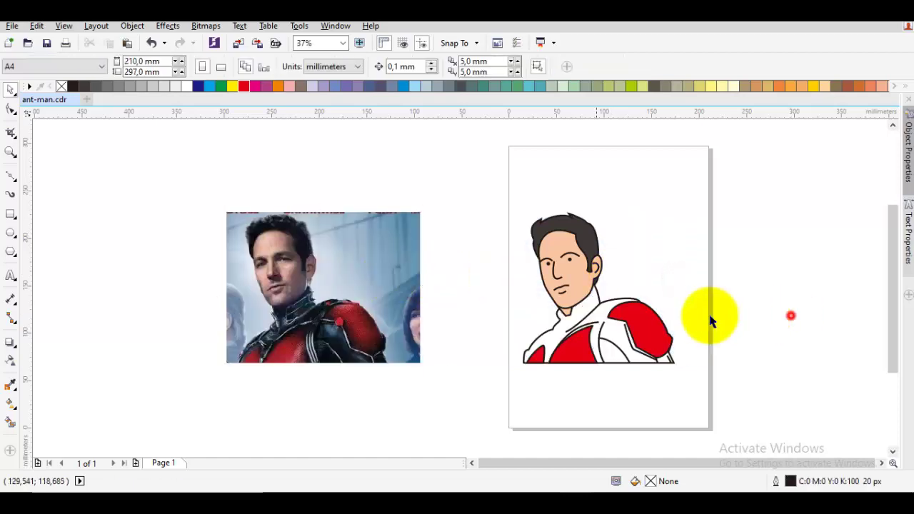
pyautogui.hotkey('ctrl', 'z')
# Draw a short curve for the collar's front edge, from above the collar's base line up to the neck opening's lower right corner
pyautogui.scroll(3, 579, 304)
pyautogui.press('space')
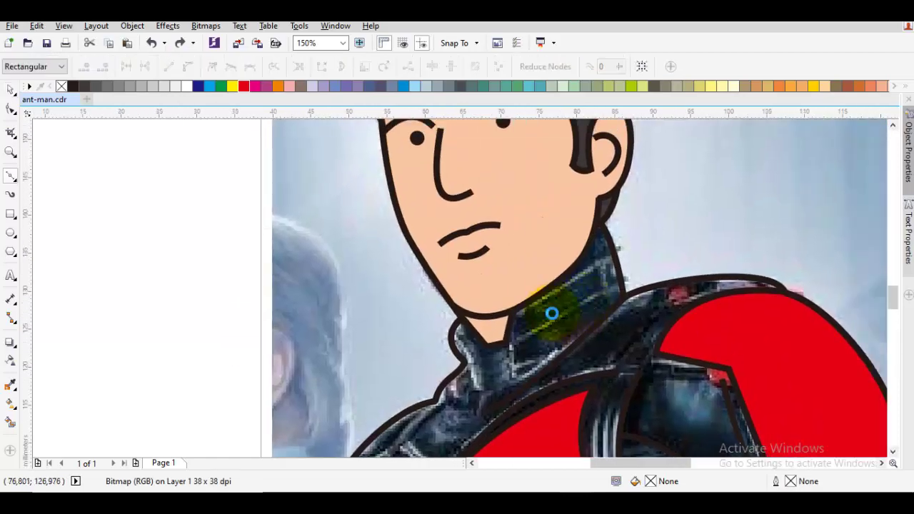
pyautogui.scroll(2, 552, 313)
pyautogui.click(540, 342)
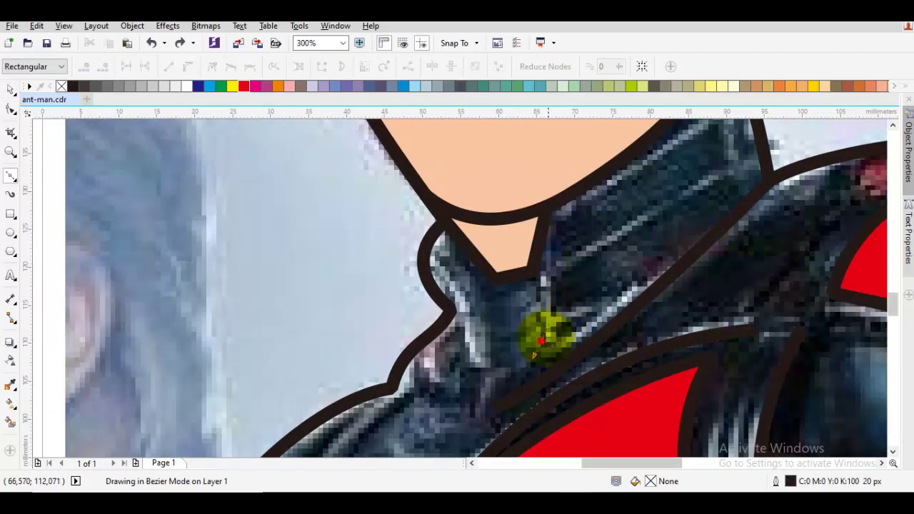
pyautogui.moveTo(540, 341); pyautogui.dragTo(546, 310)
pyautogui.click(533, 267)
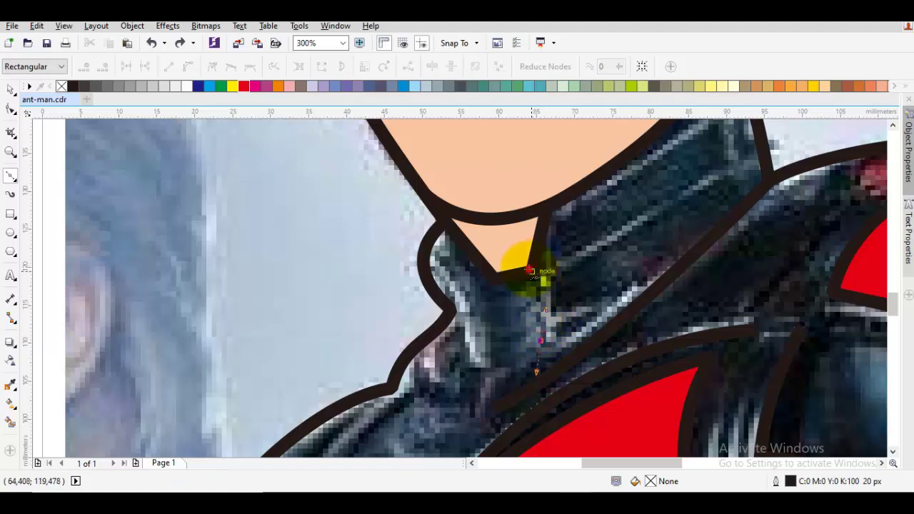
# Extend the collar line from the neck opening's corner in a curve along the collar toward the back of the neck
pyautogui.moveTo(661, 177); pyautogui.dragTo(606, 247)
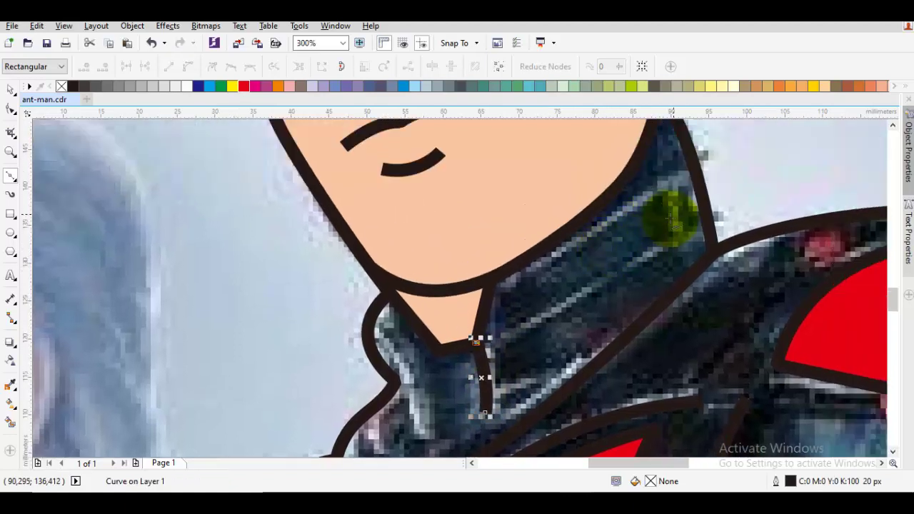
pyautogui.moveTo(677, 203); pyautogui.dragTo(710, 150)
pyautogui.press('space')
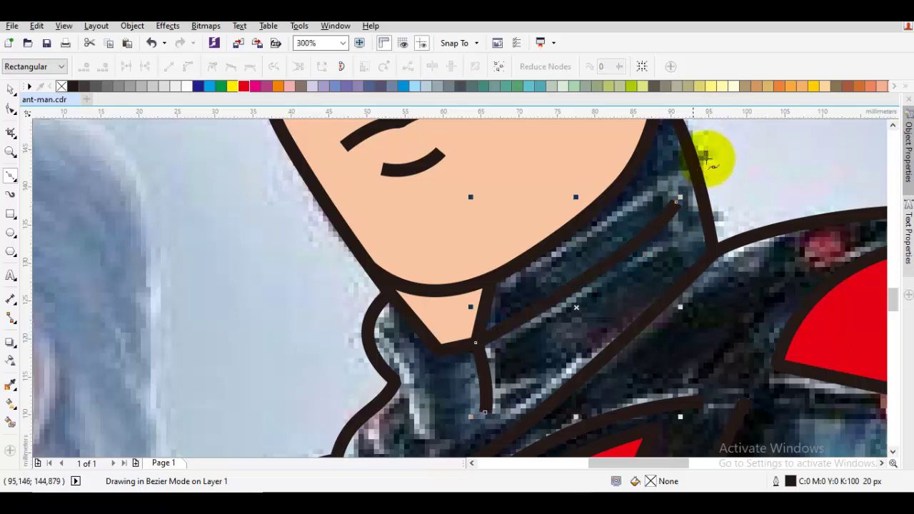
pyautogui.press('Escape')
# Draw the other front collar edge up to the tip of the neck opening and extend it toward the collar's left edge
pyautogui.moveTo(452, 358); pyautogui.dragTo(559, 271)
pyautogui.press('space')
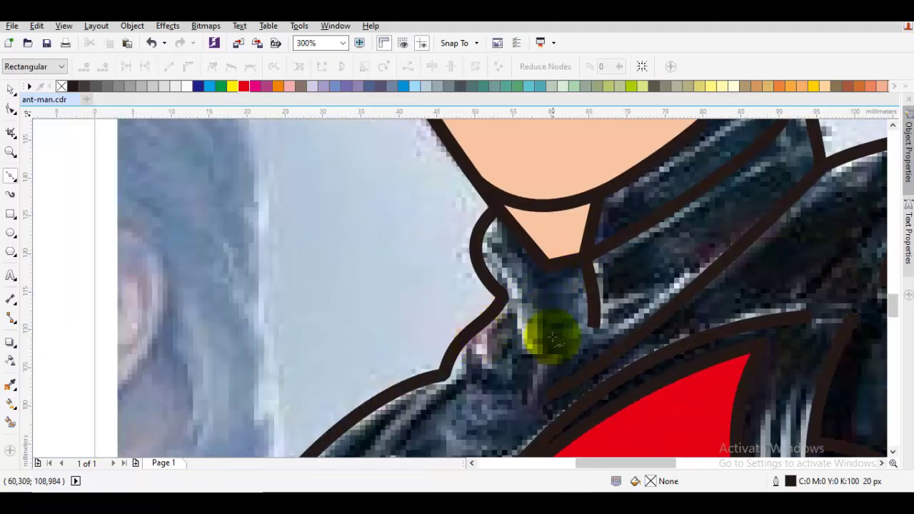
pyautogui.moveTo(543, 307); pyautogui.dragTo(543, 305)
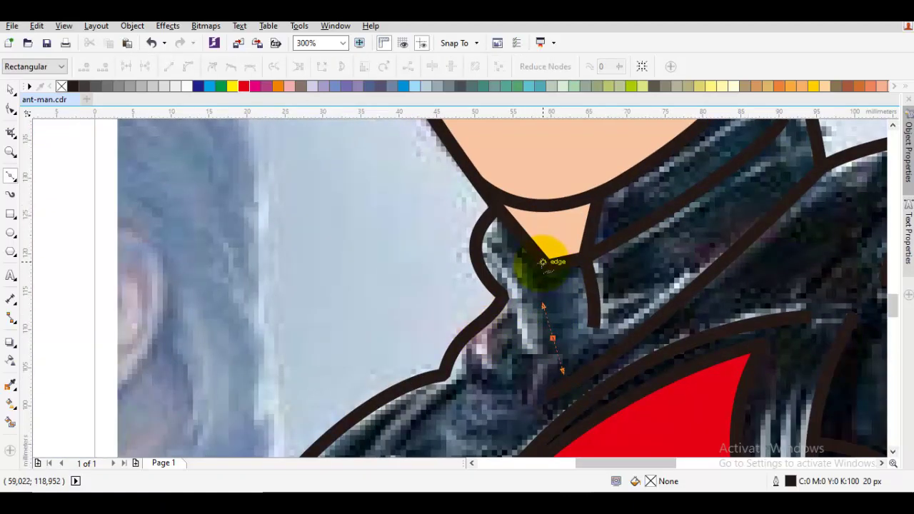
pyautogui.click(543, 268)
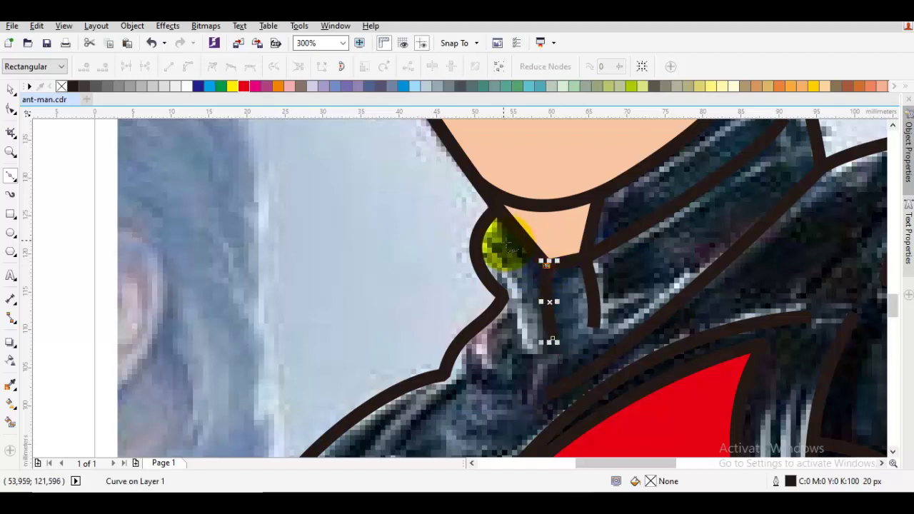
pyautogui.click(498, 236)
pyautogui.press('space')
# Trace the left shoulder seam from above the small red panel to the shoulder notch, adding a short segment toward the collar
pyautogui.moveTo(542, 353); pyautogui.dragTo(567, 249)
pyautogui.press('space')
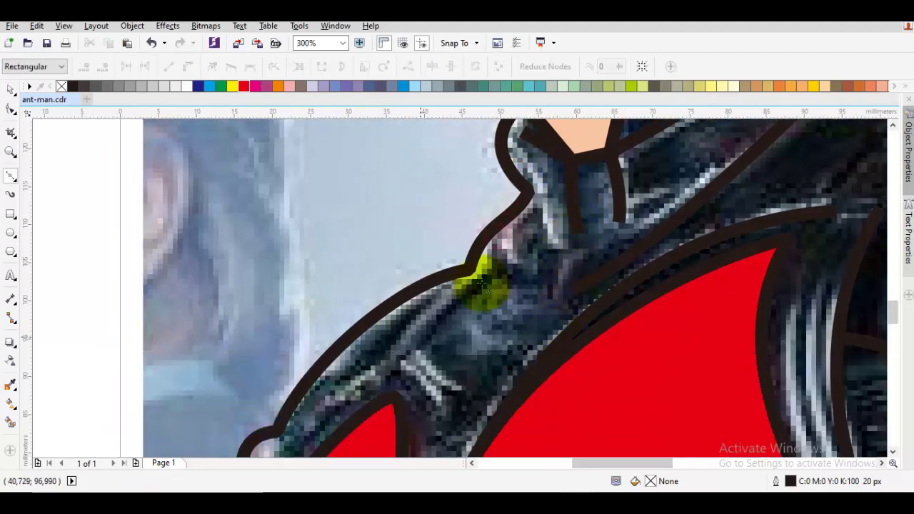
pyautogui.moveTo(401, 359); pyautogui.dragTo(436, 306)
pyautogui.click(432, 315)
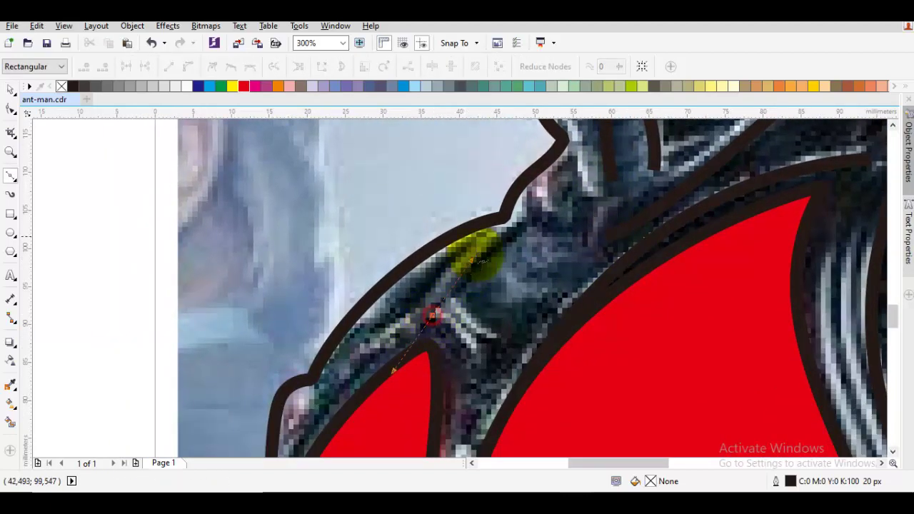
pyautogui.click(523, 224)
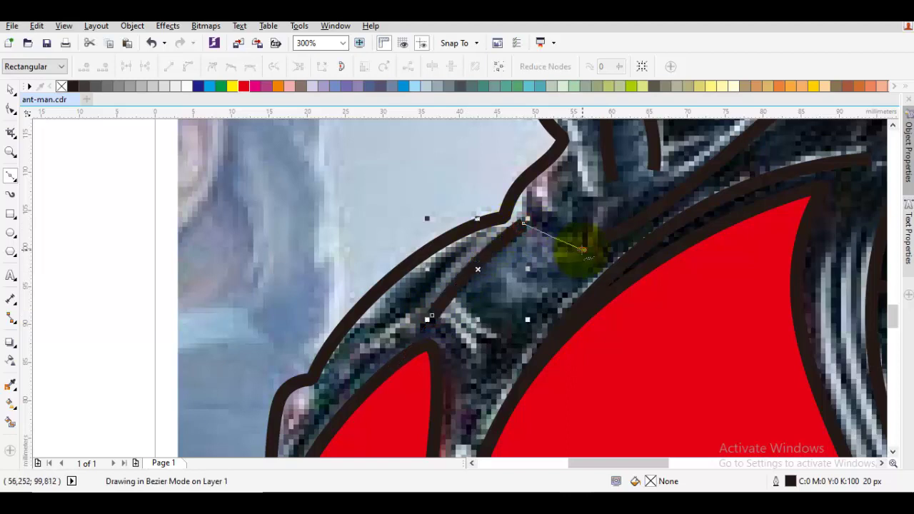
pyautogui.click(583, 250)
pyautogui.press('space')
pyautogui.press('Escape')
# Draw a curved seam line running just outside the large chest panel's left edge down to the suit's base line
pyautogui.scroll(-1, 583, 250)
pyautogui.moveTo(527, 289); pyautogui.dragTo(546, 262)
pyautogui.scroll(1, 546, 263)
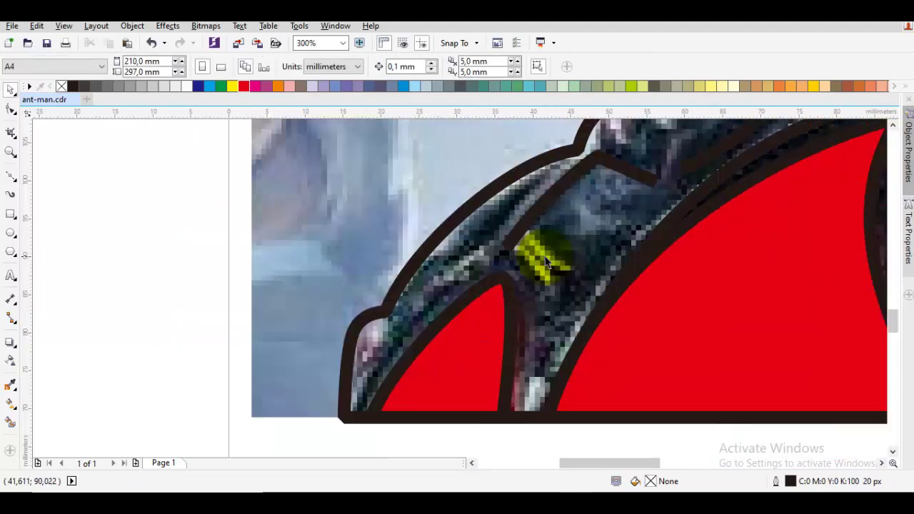
pyautogui.press('F10')
pyautogui.moveTo(620, 250); pyautogui.dragTo(619, 252)
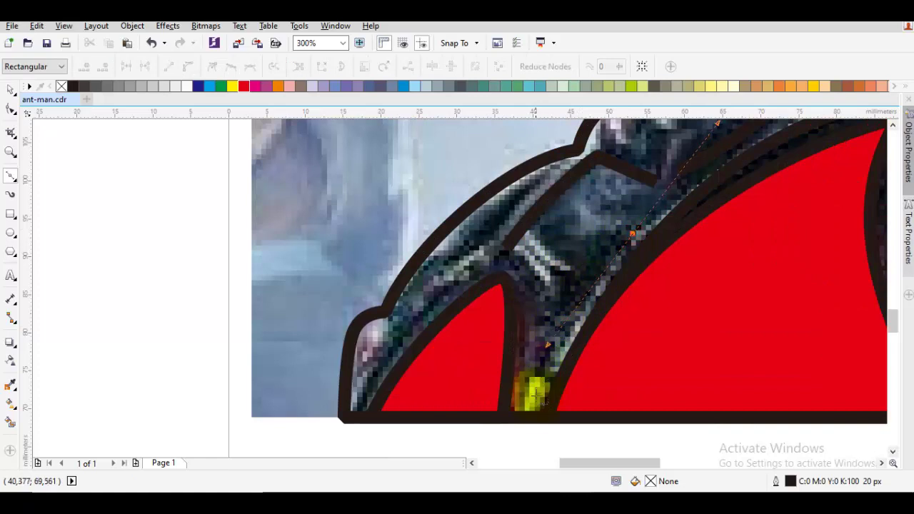
pyautogui.click(534, 420)
pyautogui.press('space')
pyautogui.press('Escape')
# Draw a curved seam line outside the small red panel's left edge down to the suit's bottom left corner
pyautogui.moveTo(498, 266); pyautogui.dragTo(474, 334)
pyautogui.press('space')
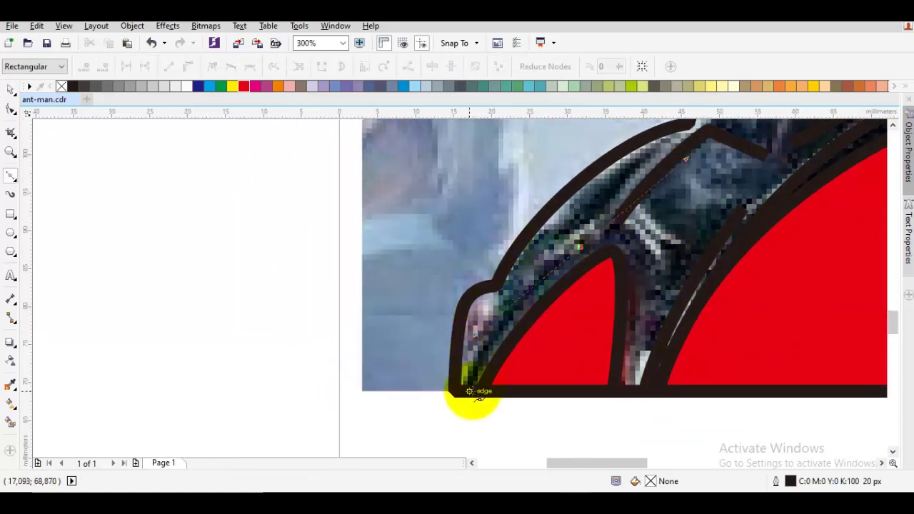
pyautogui.click(467, 391)
pyautogui.press('space')
pyautogui.press('Escape')
# Draw a curved fold line above the small red panel up to the notch in the left shoulder outline
pyautogui.moveTo(572, 195); pyautogui.dragTo(536, 286)
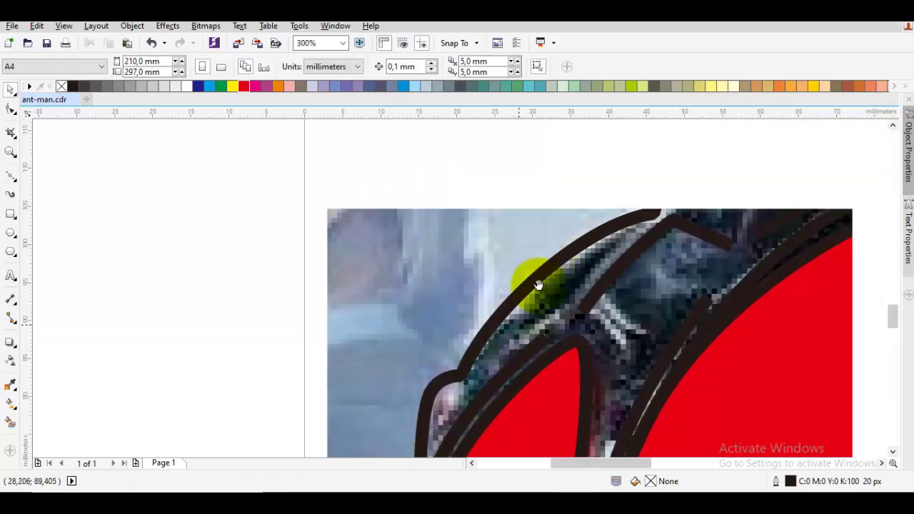
pyautogui.press('space')
pyautogui.moveTo(588, 269); pyautogui.dragTo(565, 289)
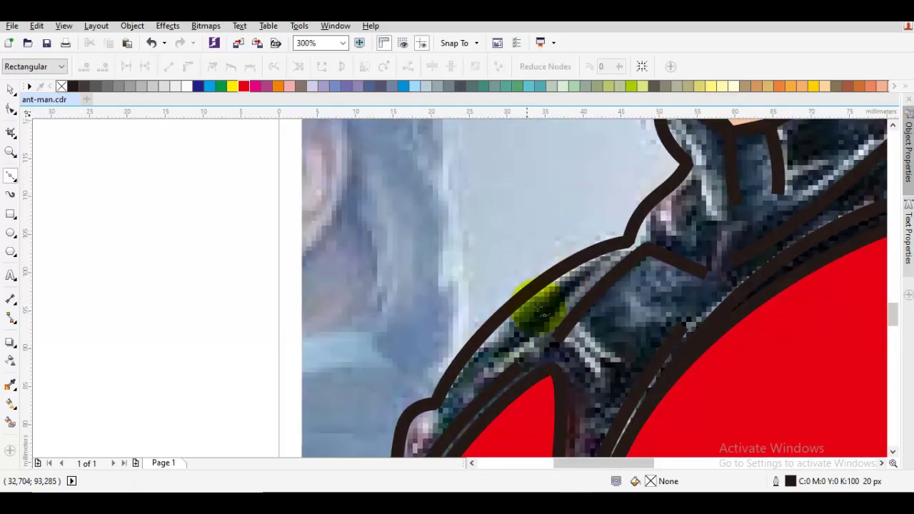
pyautogui.moveTo(524, 337); pyautogui.dragTo(577, 261)
pyautogui.click(631, 229)
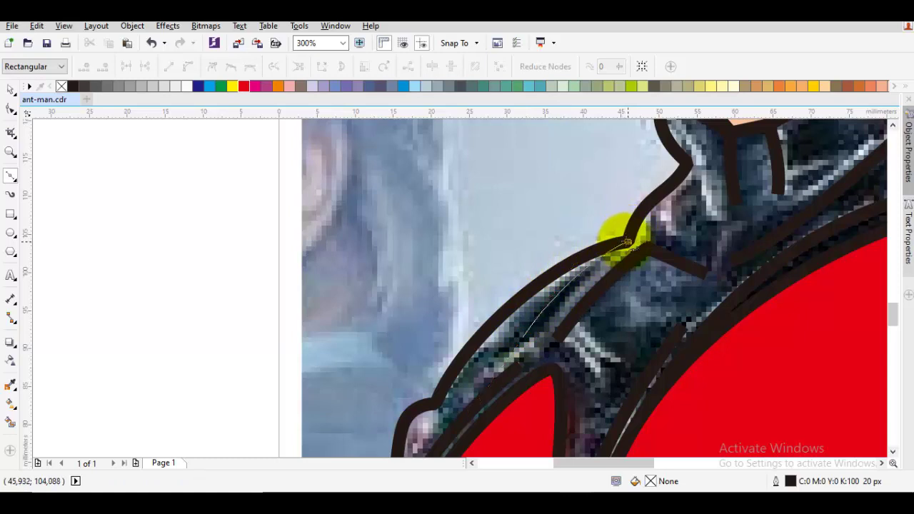
pyautogui.click(628, 242)
pyautogui.press('space')
pyautogui.press('Escape')
pyautogui.scroll(-3, 629, 241)
pyautogui.moveTo(610, 224); pyautogui.dragTo(824, 232)
pyautogui.click(785, 334)
pyautogui.scroll(1, 660, 209)
pyautogui.hotkey('ctrl', 'z')
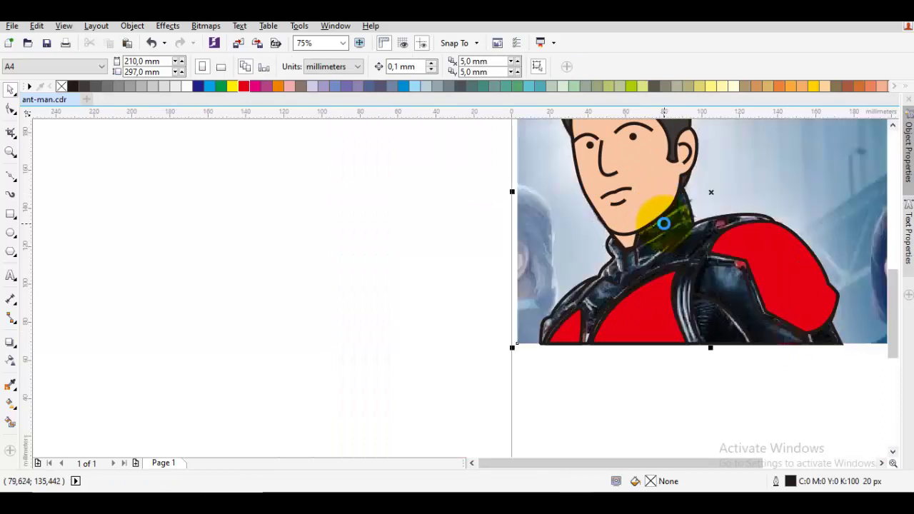
# Draw a short curve beneath the two front collar edges, rising along the collar toward the back of the neck
pyautogui.scroll(2, 664, 223)
pyautogui.click(643, 245)
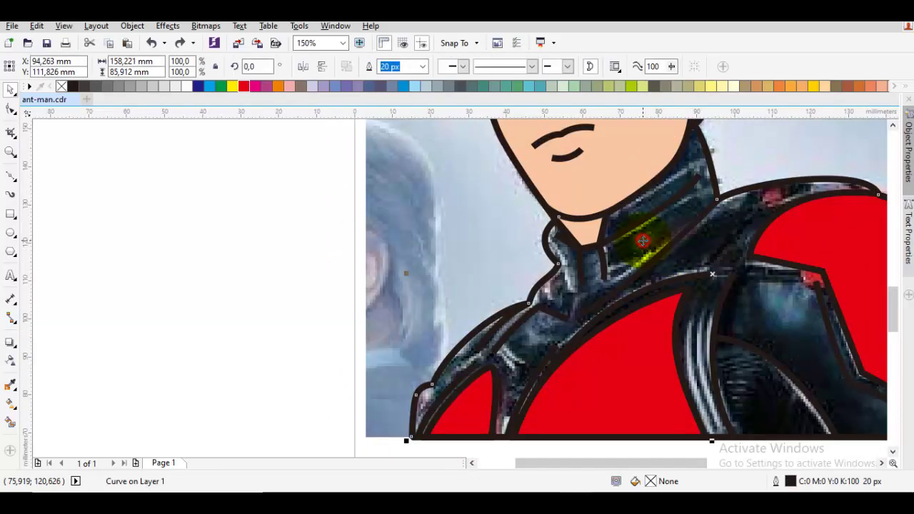
pyautogui.scroll(2, 611, 263)
pyautogui.press('F10')
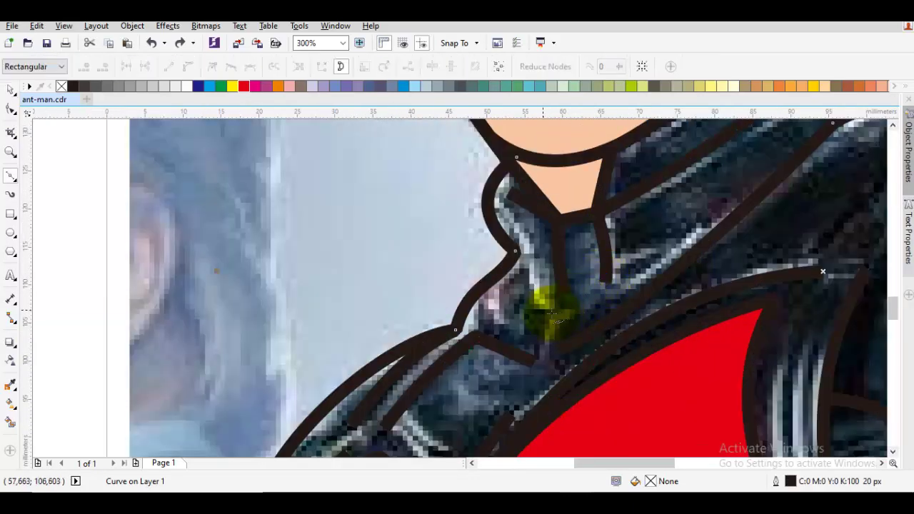
pyautogui.moveTo(555, 318); pyautogui.dragTo(571, 319)
pyautogui.click(664, 231)
pyautogui.press('space')
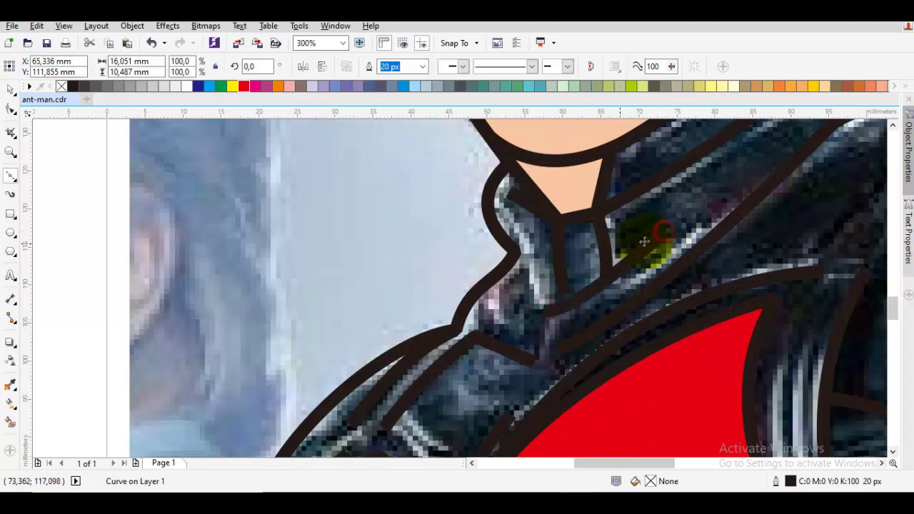
pyautogui.press('Escape')
# Fill the suit body with 90% black and then lighten the fill to 80% black
pyautogui.click(522, 259)
pyautogui.click(516, 264)
pyautogui.click(520, 261)
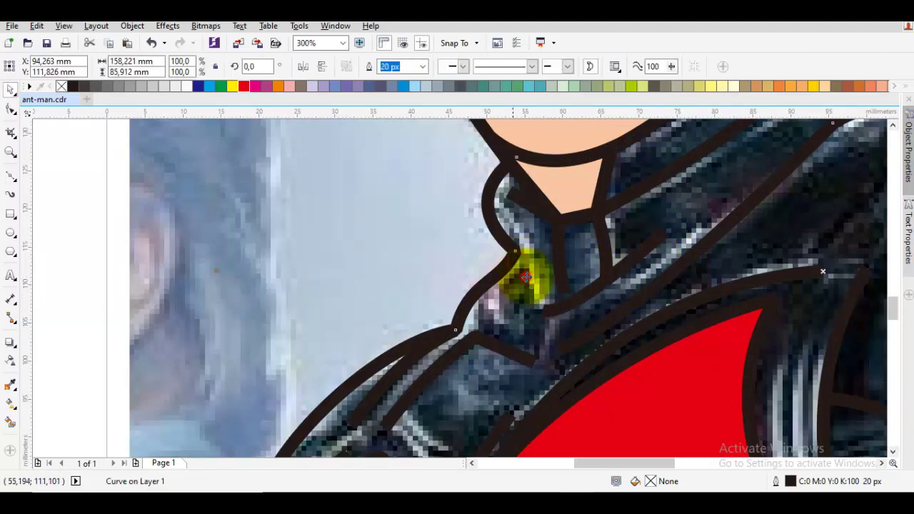
pyautogui.click(85, 89)
pyautogui.scroll(-3, 479, 153)
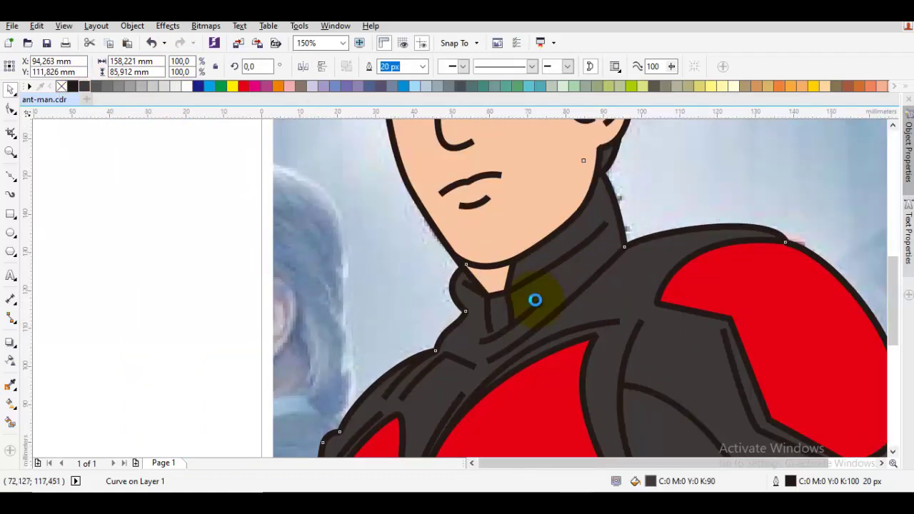
pyautogui.scroll(-3, 535, 300)
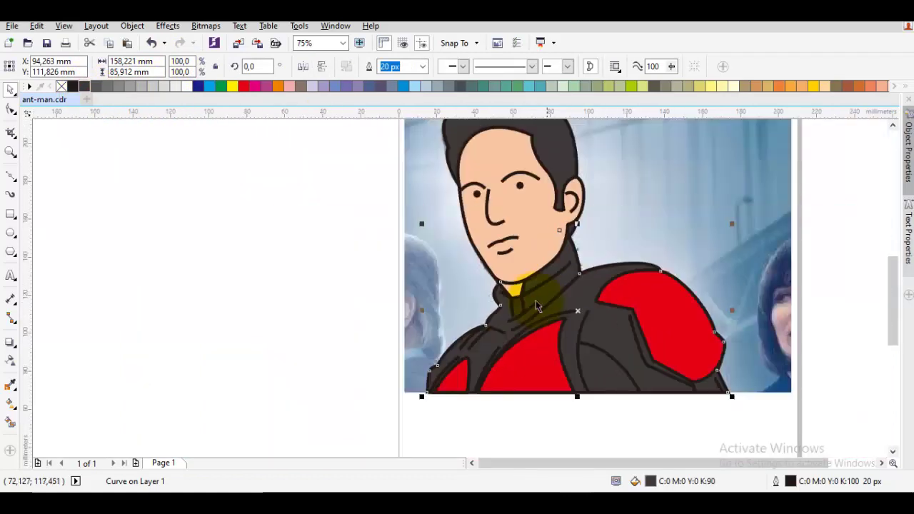
pyautogui.click(95, 87)
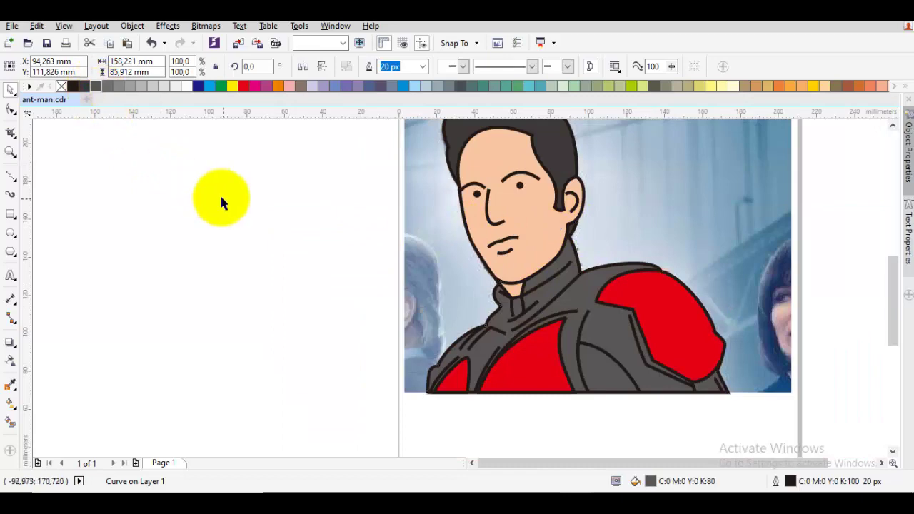
pyautogui.click(221, 198)
# Move the reference photo out beside the artwork for comparison and undo the move
pyautogui.scroll(-3, 577, 325)
pyautogui.scroll(3, 636, 364)
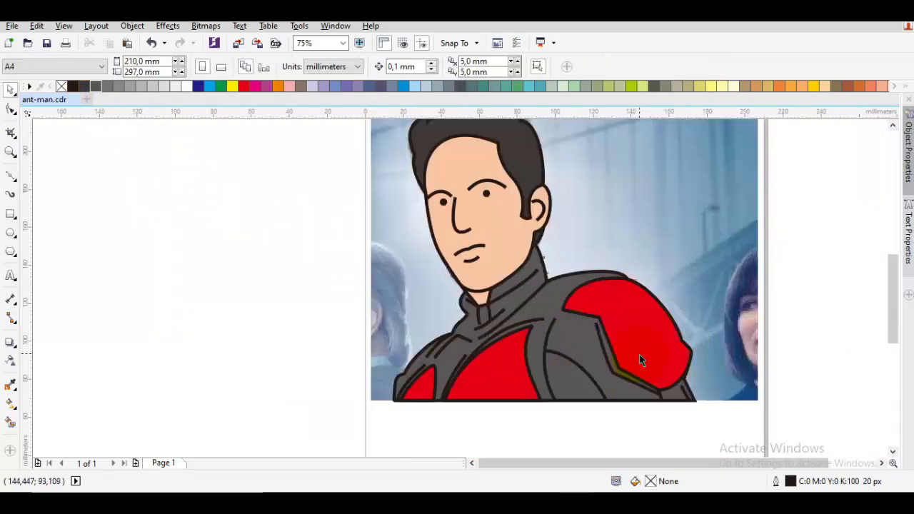
pyautogui.scroll(3, 666, 344)
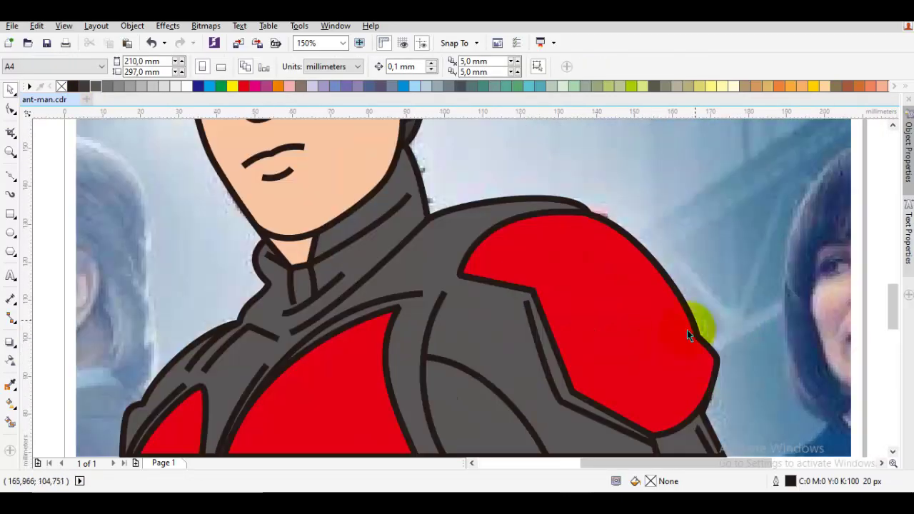
pyautogui.scroll(-3, 689, 325)
pyautogui.moveTo(709, 311); pyautogui.dragTo(307, 297)
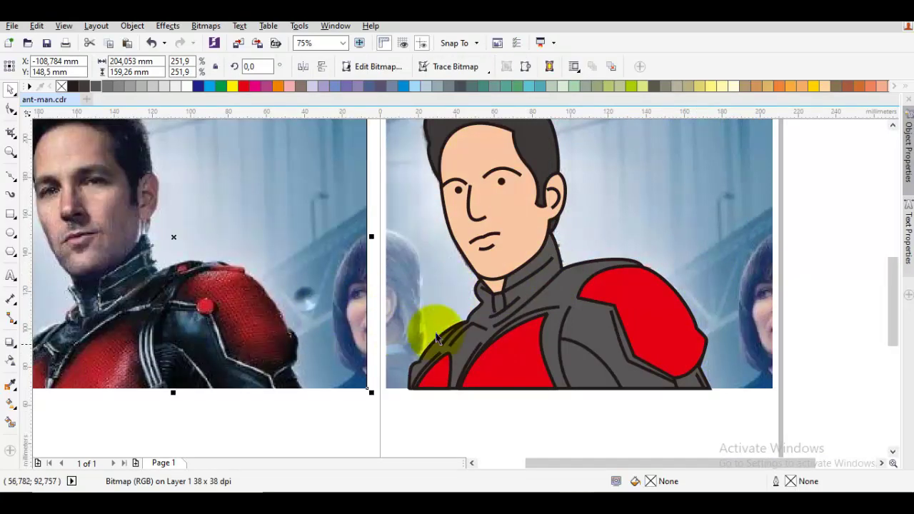
pyautogui.hotkey('ctrl', 'z')
# Draw a detail line inside the red shoulder panel, parallel to its left edge down to the lower corner
pyautogui.scroll(1, 653, 324)
pyautogui.press('F5')
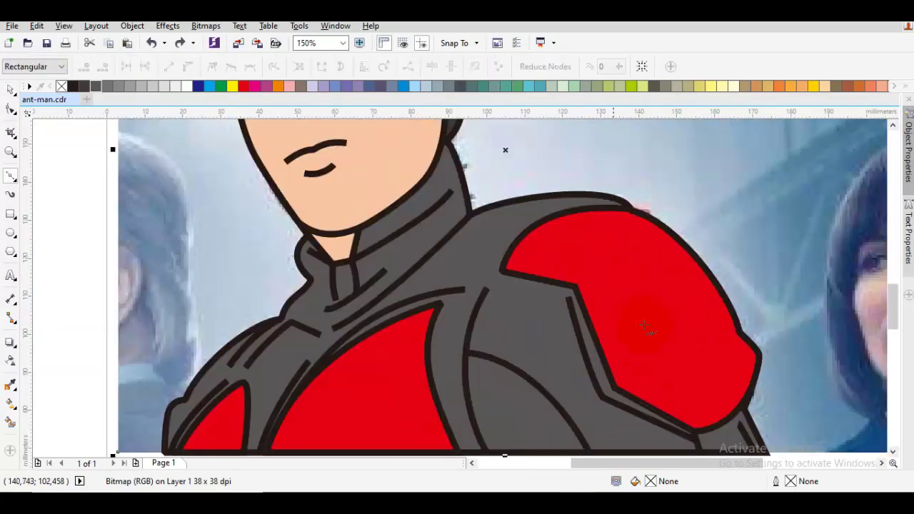
pyautogui.click(584, 241)
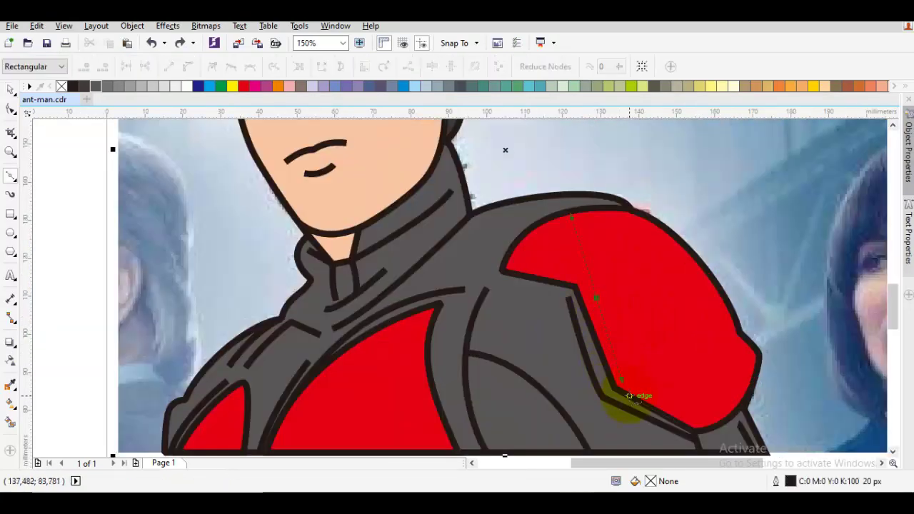
pyautogui.click(629, 396)
pyautogui.press('space')
pyautogui.press('Escape')
# Draw a curved detail line inside the red shoulder panel, following its outer right edge down to the bend
pyautogui.press('space')
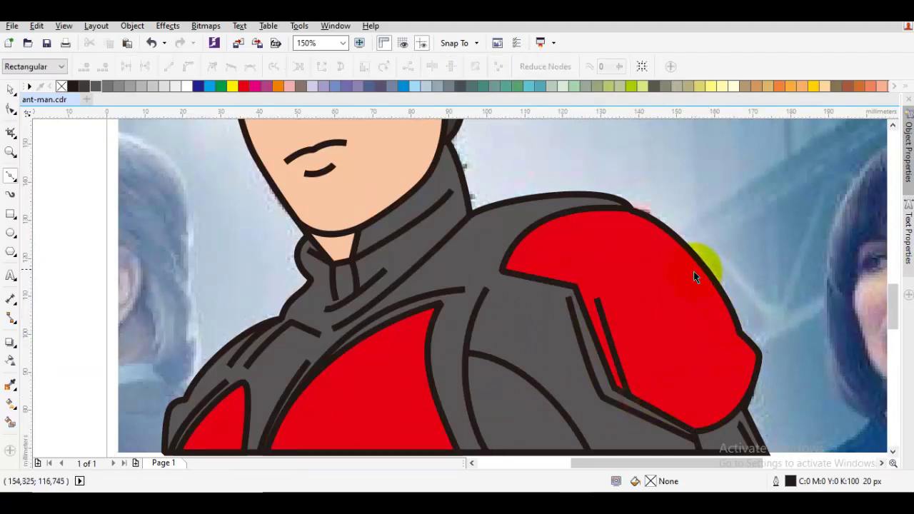
pyautogui.click(686, 249)
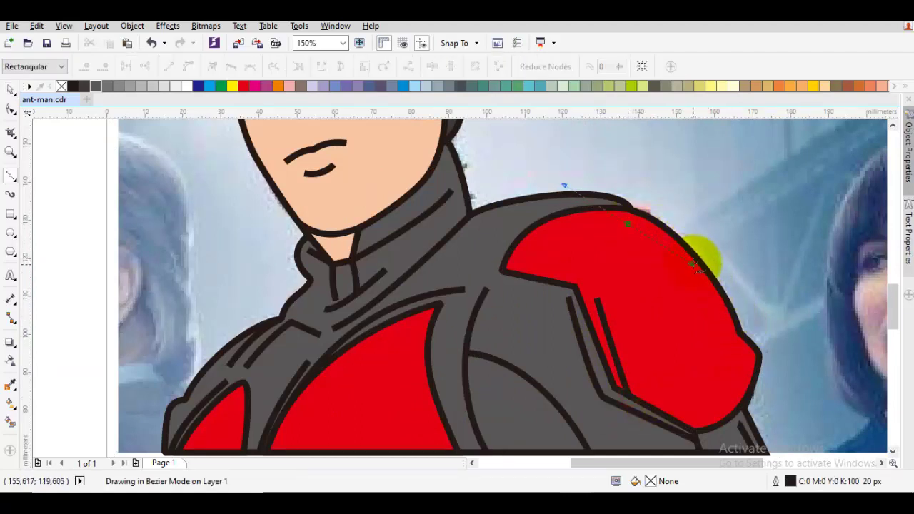
pyautogui.click(730, 333)
pyautogui.press('space')
pyautogui.press('Escape')
# Draw a curved detail line inside the large red chest panel, following its right edge down to the base line
pyautogui.moveTo(604, 416); pyautogui.dragTo(690, 295)
pyautogui.scroll(-1, 655, 279)
pyautogui.scroll(2, 540, 311)
pyautogui.press('F10')
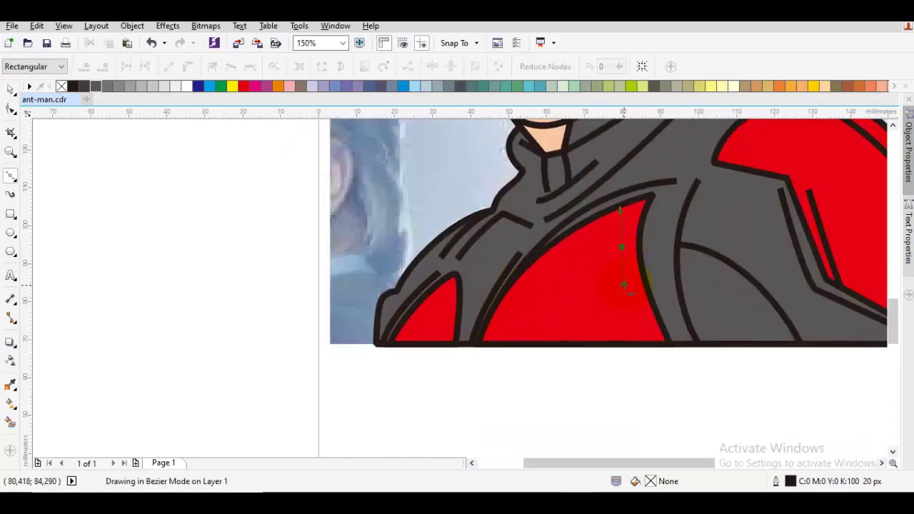
pyautogui.click(657, 344)
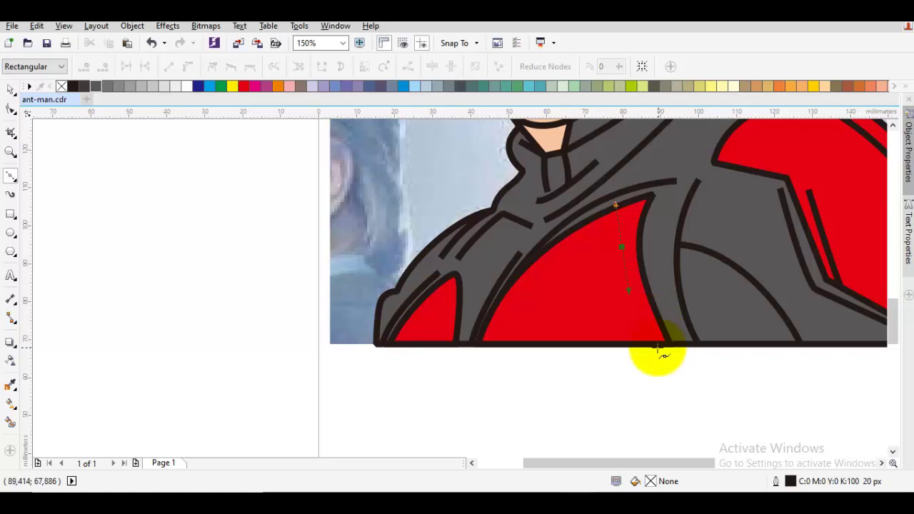
pyautogui.click(657, 344)
pyautogui.press('space')
pyautogui.press('Escape')
# Draw a curved detail line inside the small red panel, following its left edge down to the base line
pyautogui.moveTo(427, 317); pyautogui.dragTo(528, 301)
pyautogui.press('space')
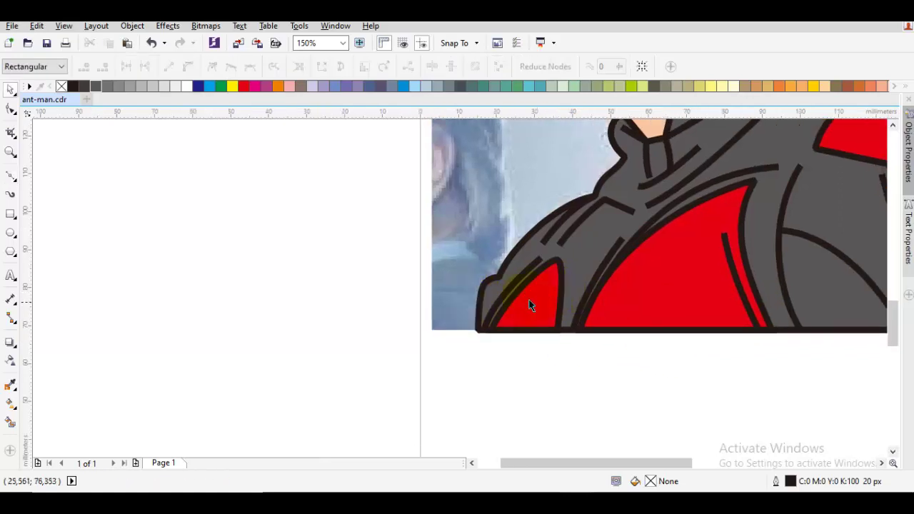
pyautogui.scroll(1, 498, 303)
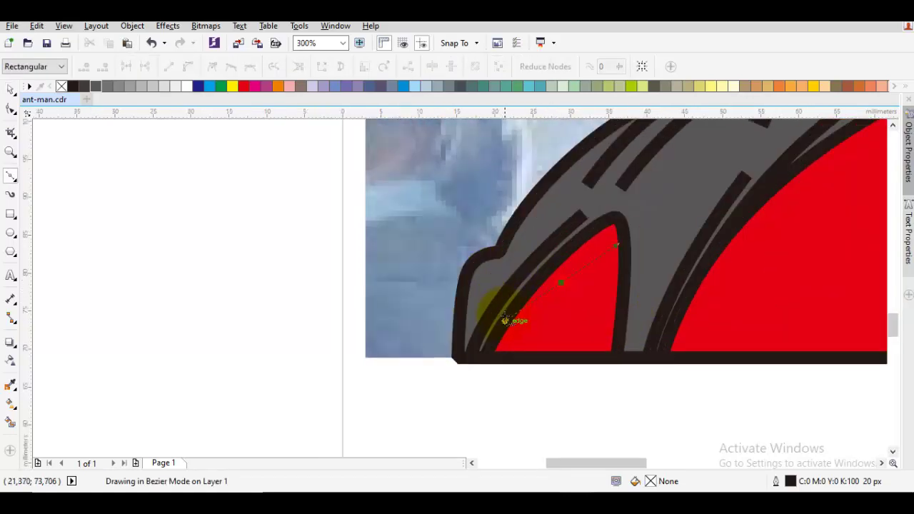
pyautogui.click(500, 357)
pyautogui.press('space')
pyautogui.scroll(-2, 504, 356)
pyautogui.click(583, 366)
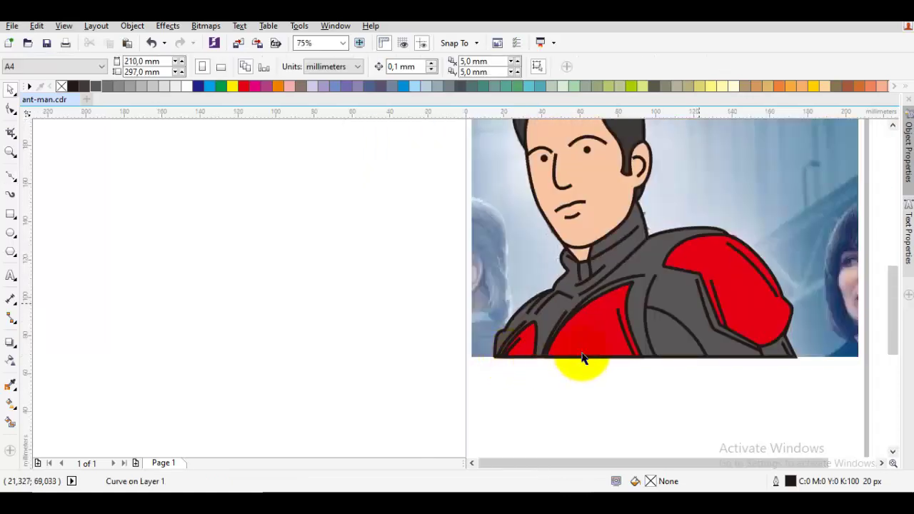
# Draw a long curved seam just below the right shoulder's top outline, from near the collar to above the red panel
pyautogui.moveTo(700, 308); pyautogui.dragTo(680, 338)
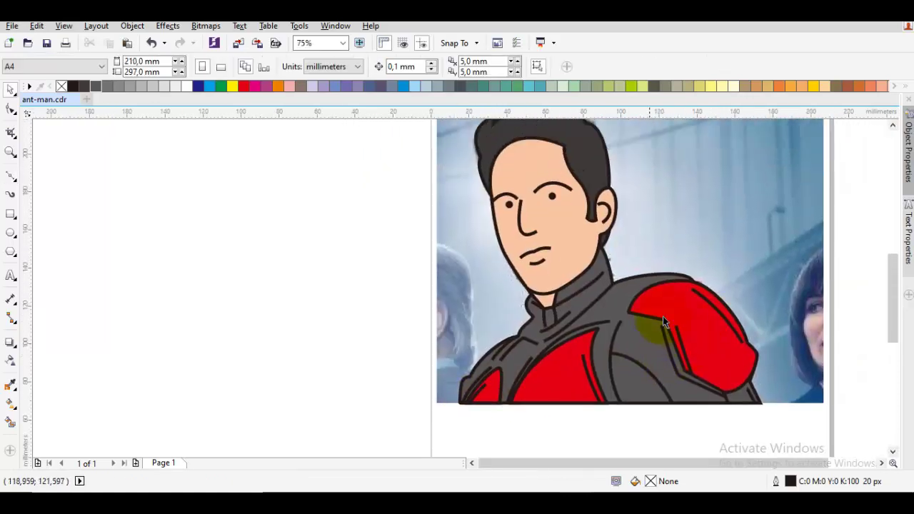
pyautogui.scroll(1, 639, 278)
pyautogui.scroll(1, 639, 275)
pyautogui.press('space')
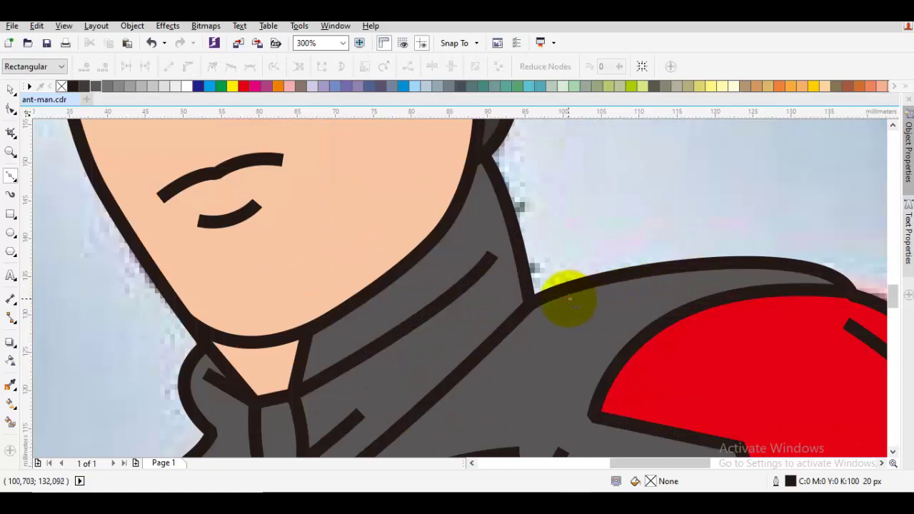
pyautogui.moveTo(568, 300); pyautogui.dragTo(665, 269)
pyautogui.press('space')
pyautogui.press('space')
pyautogui.moveTo(576, 306); pyautogui.dragTo(770, 263)
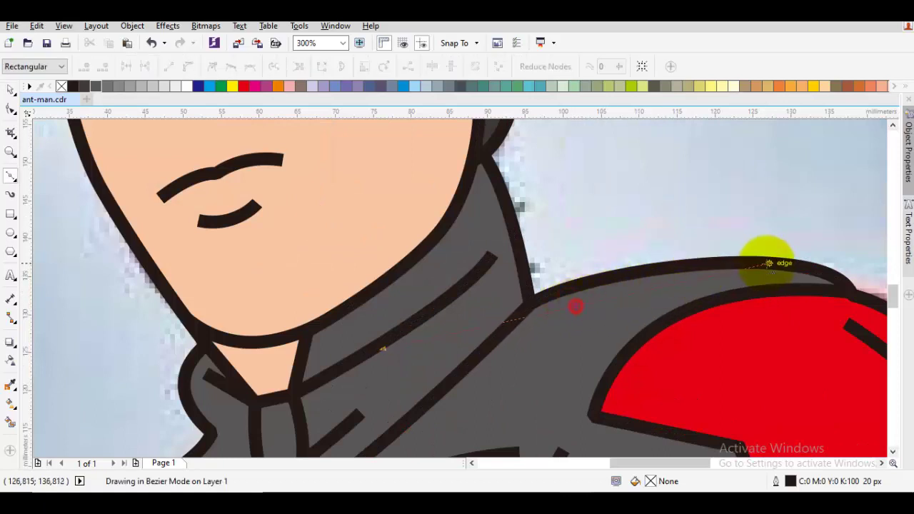
pyautogui.click(812, 293)
pyautogui.press('space')
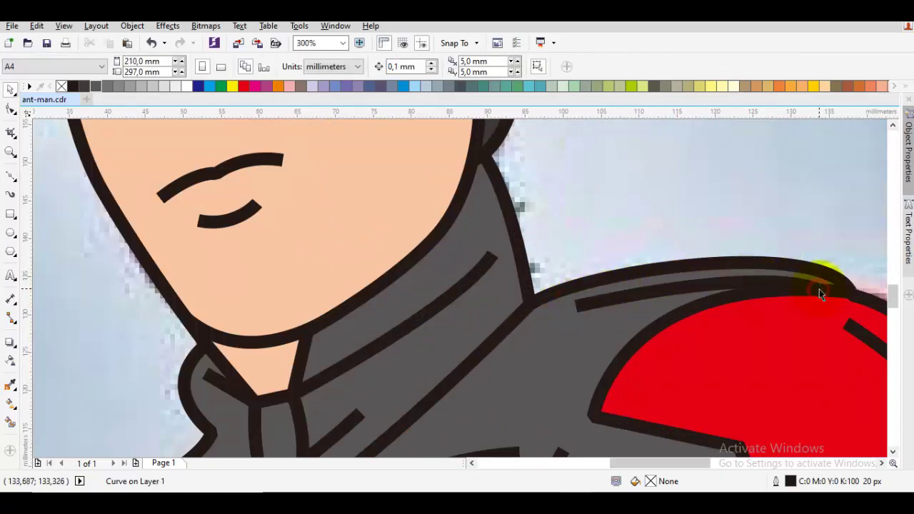
# Draw a curved fold line inside the collar from below the ear down along the jaw
pyautogui.scroll(-2, 819, 289)
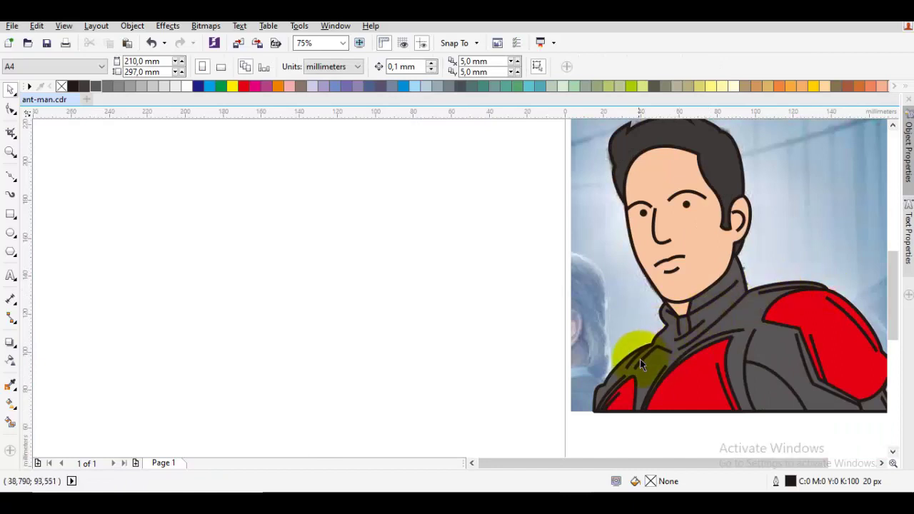
pyautogui.scroll(4, 640, 363)
pyautogui.press('space')
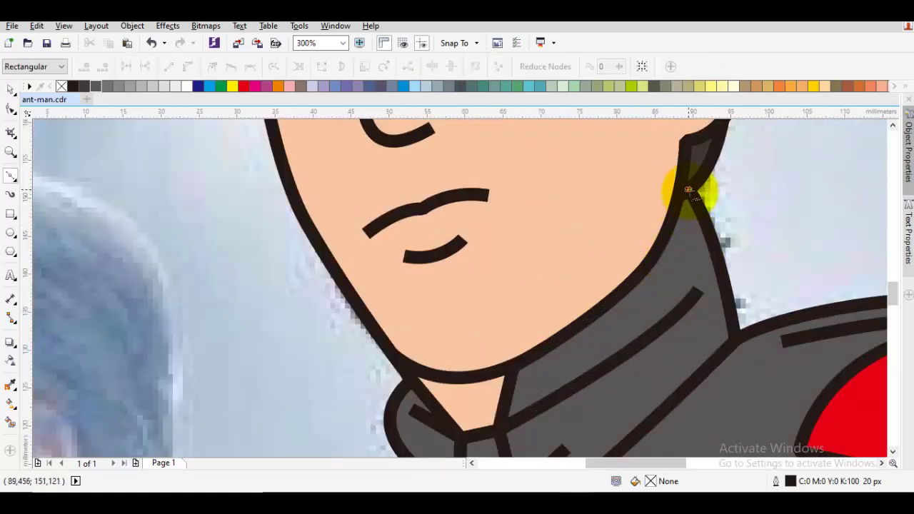
pyautogui.moveTo(688, 190); pyautogui.dragTo(695, 266)
pyautogui.click(698, 288)
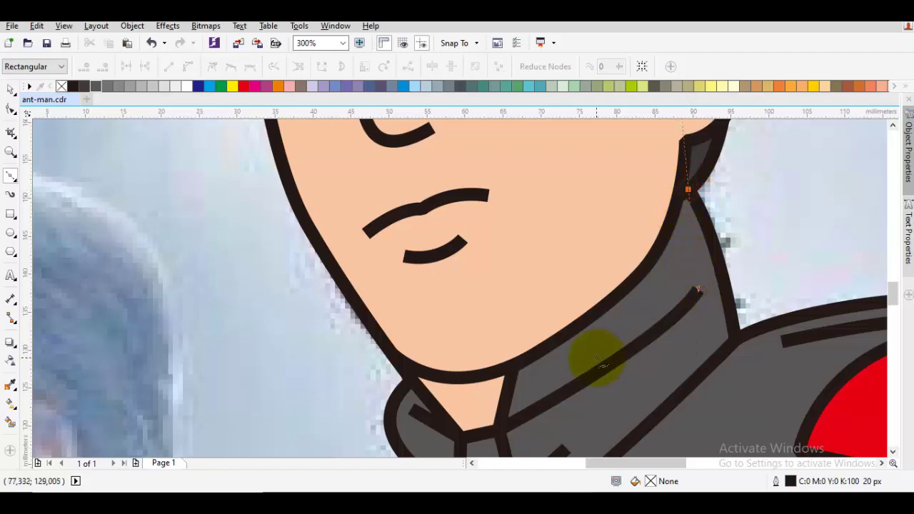
pyautogui.click(589, 346)
pyautogui.press('space')
pyautogui.press('Escape')
pyautogui.scroll(-2, 592, 345)
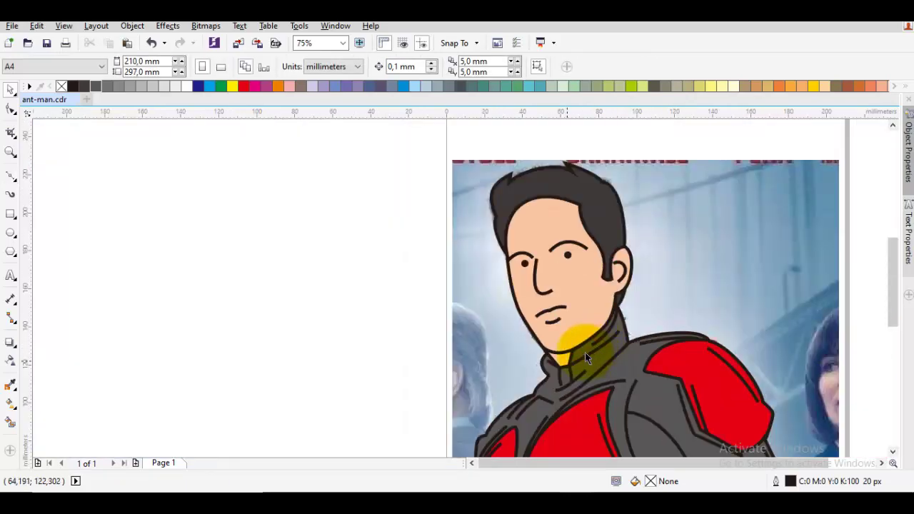
pyautogui.scroll(2, 585, 352)
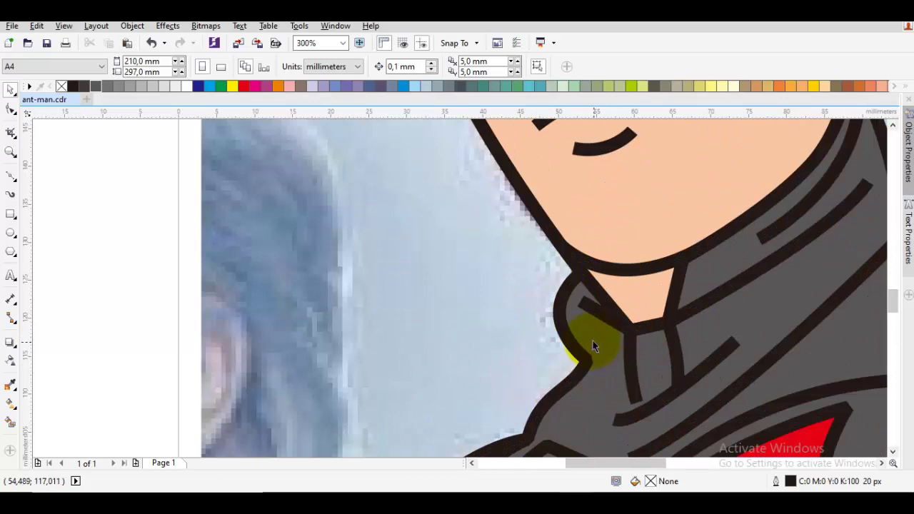
# Draw a short curved fold line inside the collar flap beside the neck opening, ending at the flap's outer edge
pyautogui.press('space')
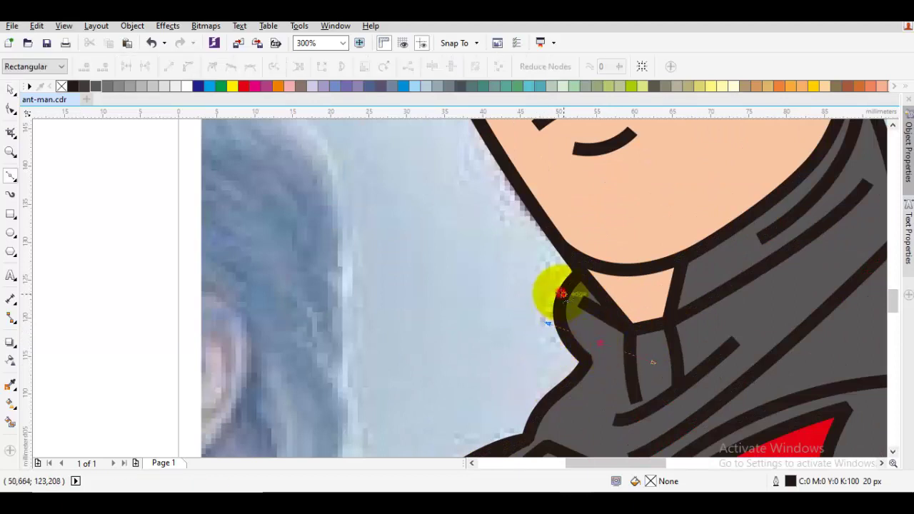
pyautogui.click(563, 294)
pyautogui.press('space')
pyautogui.press('Escape')
# Select all the traced portrait shapes and place a duplicate of them on the empty area to the right of the page
pyautogui.scroll(-4, 563, 294)
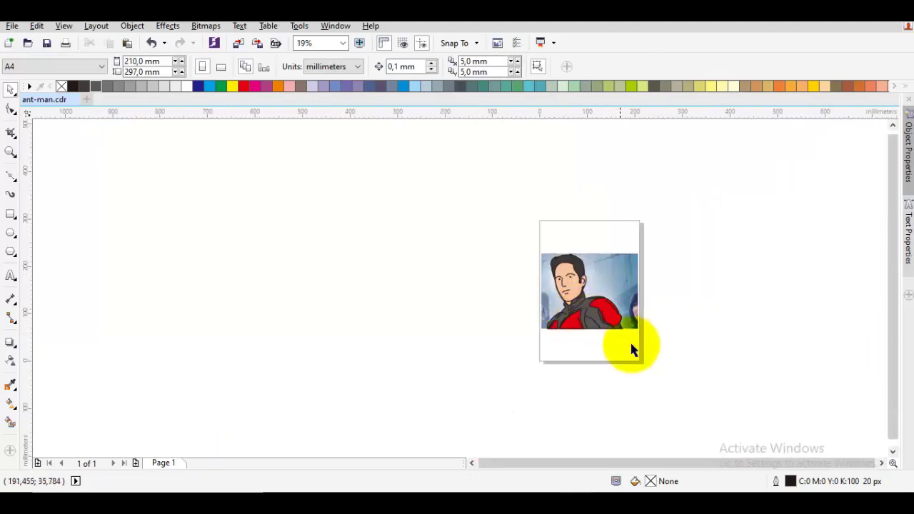
pyautogui.scroll(2, 631, 350)
pyautogui.moveTo(644, 352)
pyautogui.mouseDown()
pyautogui.moveTo(416, 159)
pyautogui.moveTo(398, 132)
pyautogui.mouseUp()
pyautogui.moveTo(640, 262); pyautogui.dragTo(487, 259)
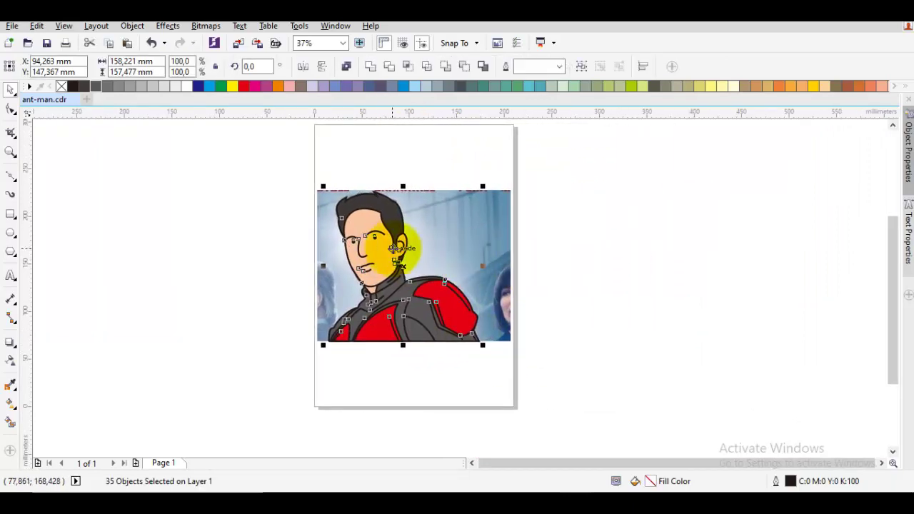
pyautogui.moveTo(385, 245); pyautogui.dragTo(663, 245)
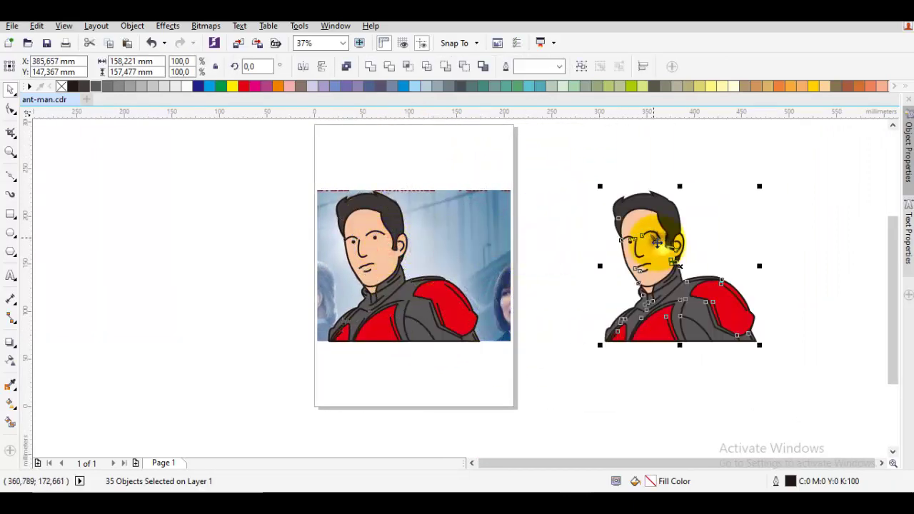
# Group the duplicated portrait shapes and move the group farther away from the page
pyautogui.rightClick(657, 244)
pyautogui.click(704, 265)
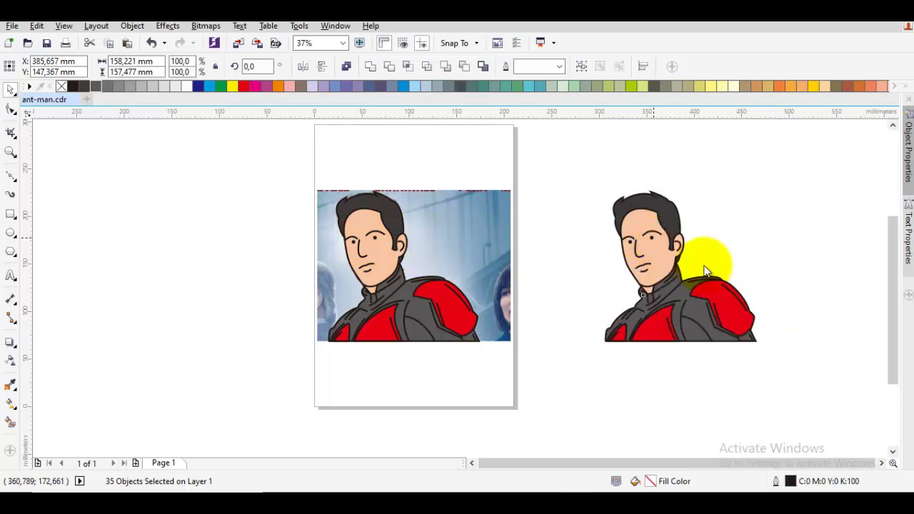
pyautogui.moveTo(704, 266)
pyautogui.mouseDown()
pyautogui.moveTo(565, 306)
pyautogui.moveTo(626, 303)
pyautogui.mouseUp()
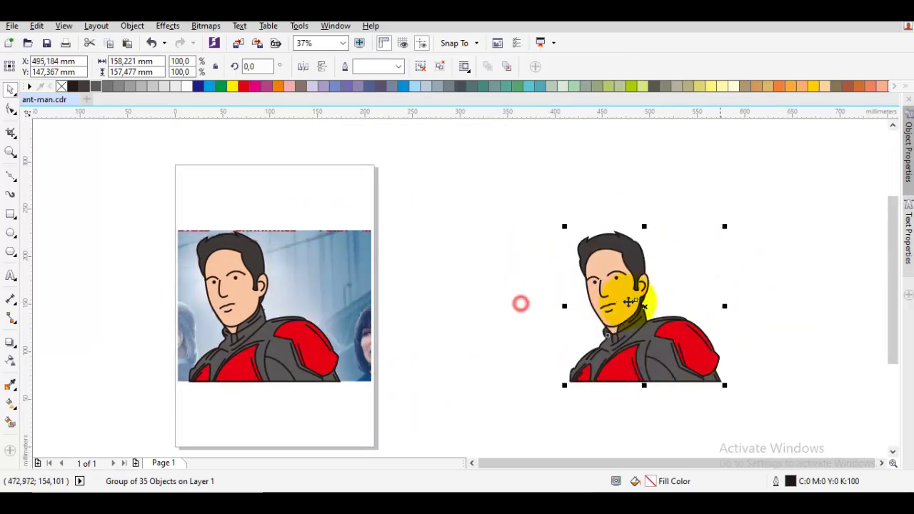
pyautogui.click(734, 279)
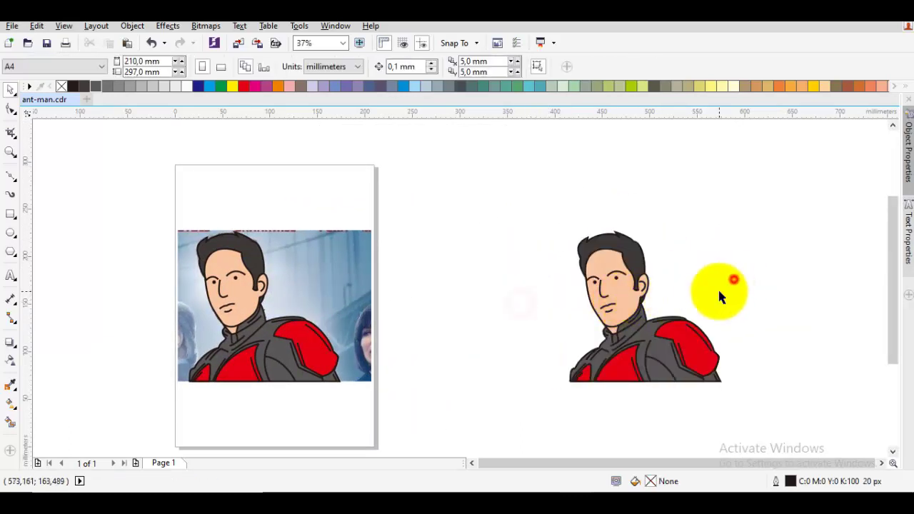
# Draw a rectangle about 132 by 124 mm over the duplicate portrait, filled with pale blue-gray C:20 M:0 Y:0 K:20 and no outline
pyautogui.click(18, 212)
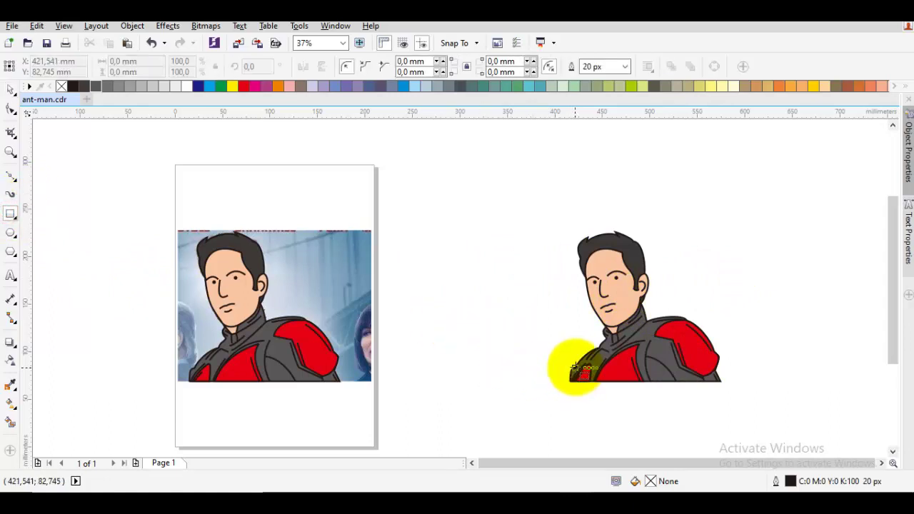
pyautogui.moveTo(574, 367); pyautogui.dragTo(701, 250)
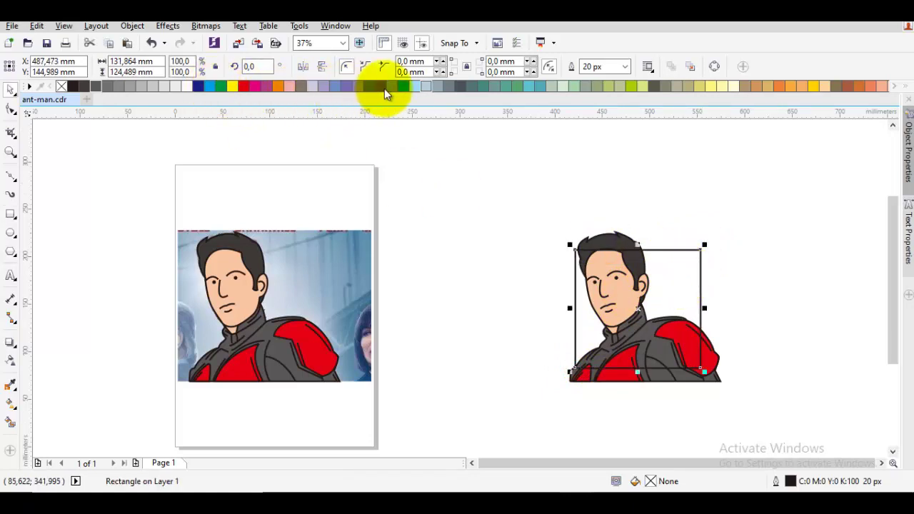
pyautogui.click(424, 86)
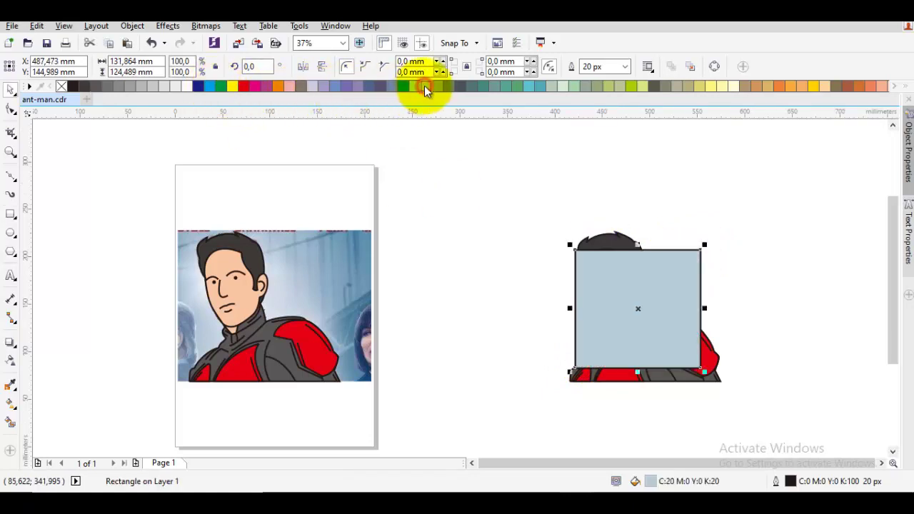
pyautogui.rightClick(62, 87)
# Send the pale blue rectangle to the back of the layer, behind the portrait
pyautogui.rightClick(604, 262)
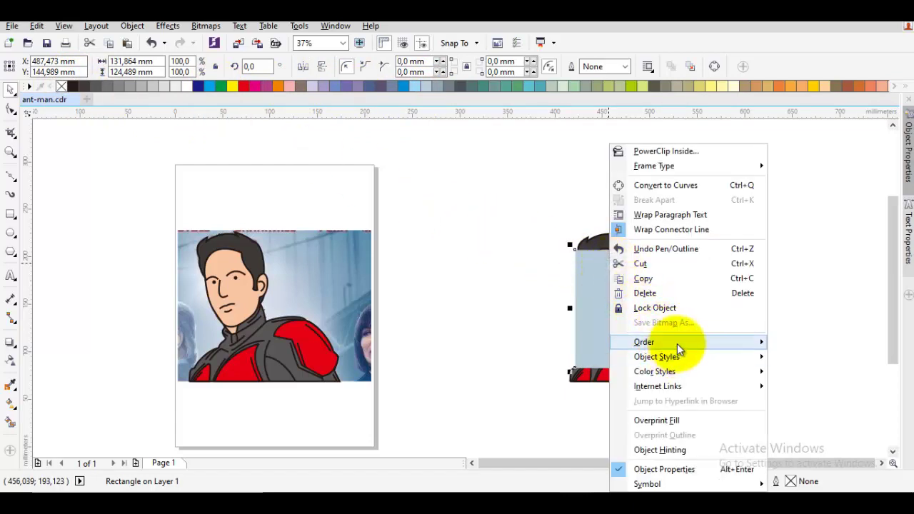
pyautogui.moveTo(677, 342)
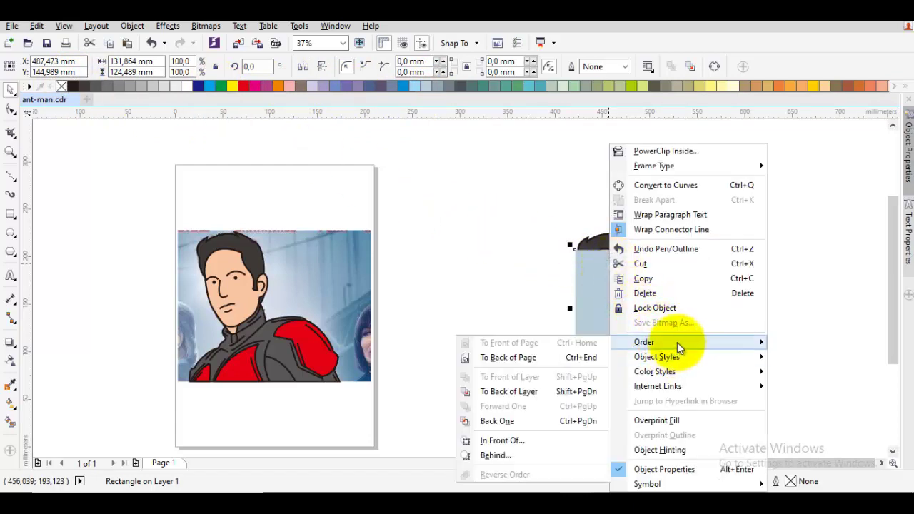
pyautogui.click(527, 394)
pyautogui.click(486, 289)
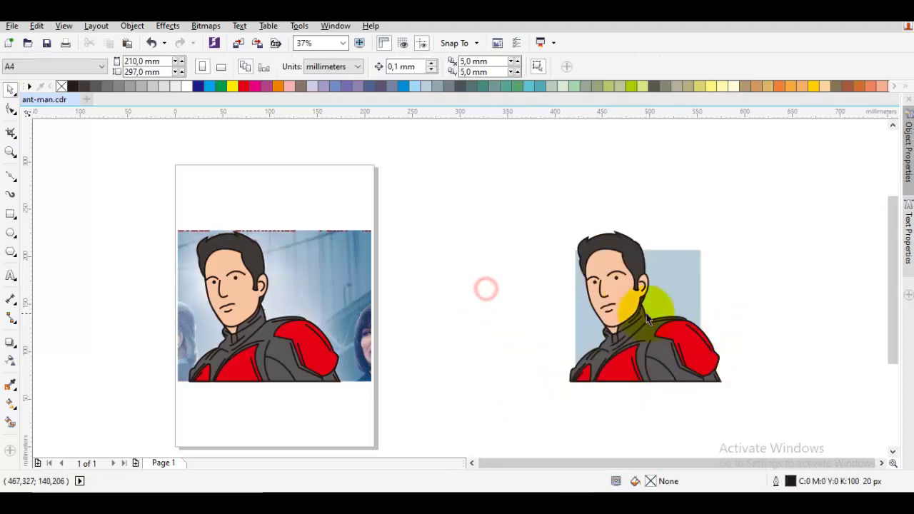
# Lower the background rectangle's top edge to reduce its height to about 101 mm
pyautogui.click(656, 283)
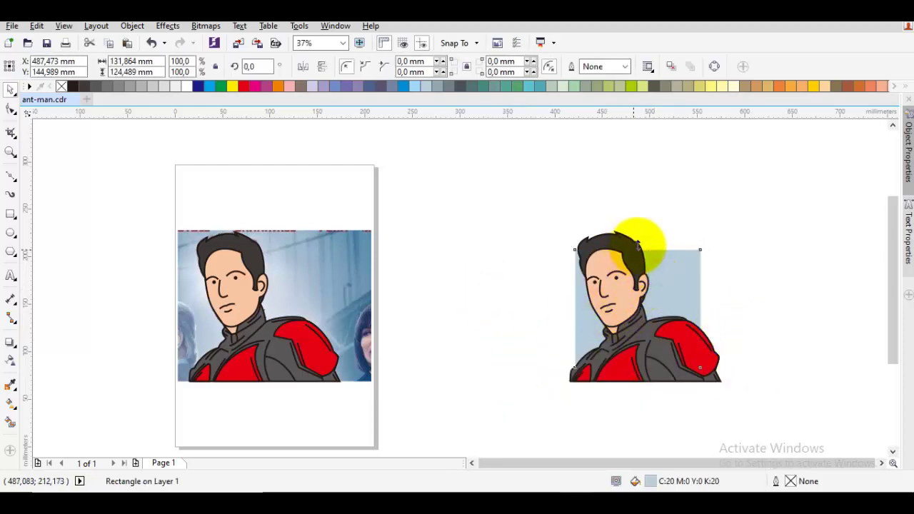
pyautogui.moveTo(637, 249); pyautogui.dragTo(641, 273)
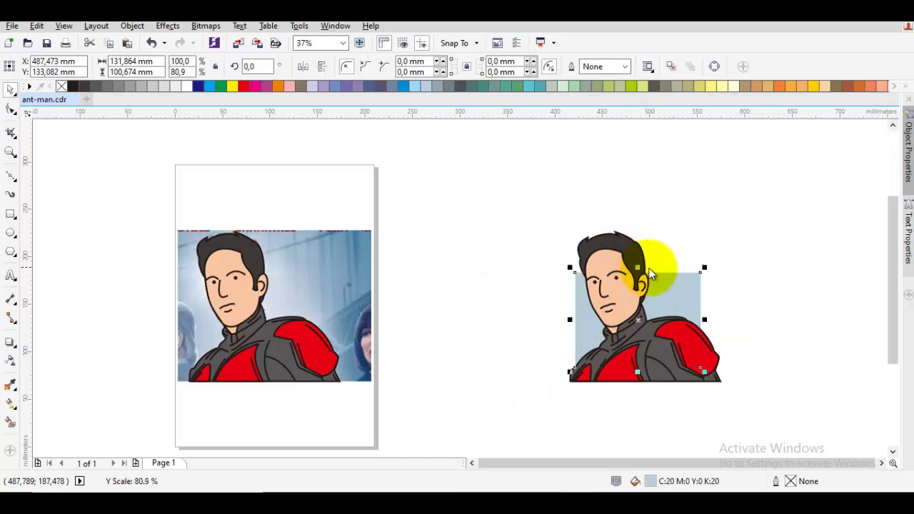
pyautogui.click(741, 266)
# Shift the background rectangle about 4 mm to the left and raise its bottom edge for a height of about 85 mm
pyautogui.click(690, 317)
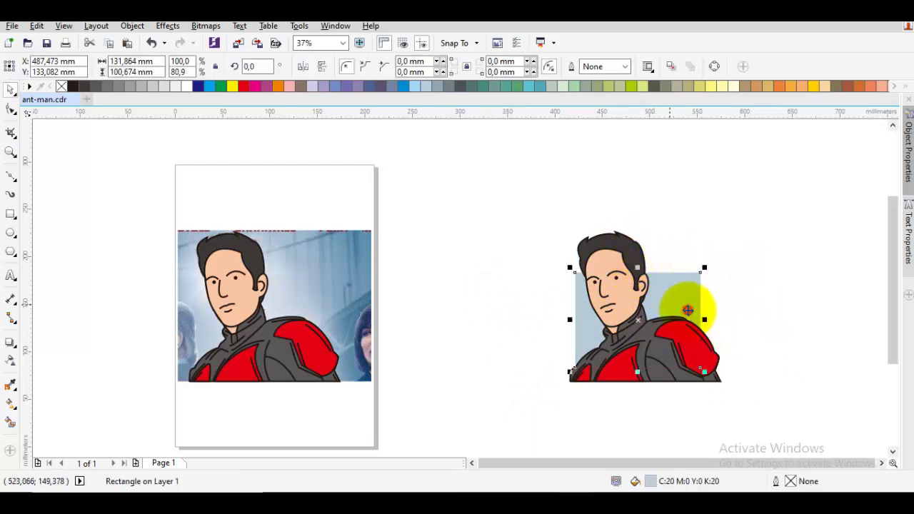
pyautogui.scroll(2, 669, 302)
pyautogui.moveTo(669, 302); pyautogui.dragTo(671, 292)
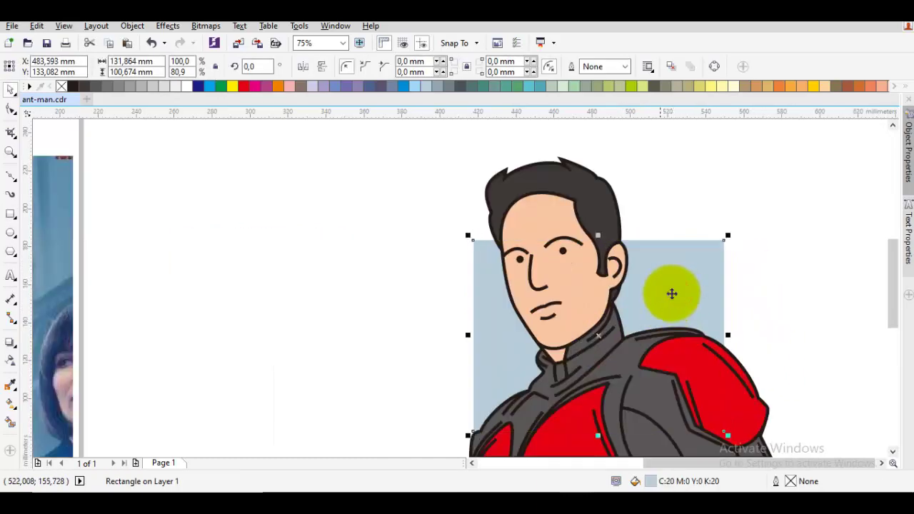
pyautogui.scroll(-3, 639, 435)
pyautogui.moveTo(594, 345); pyautogui.dragTo(592, 312)
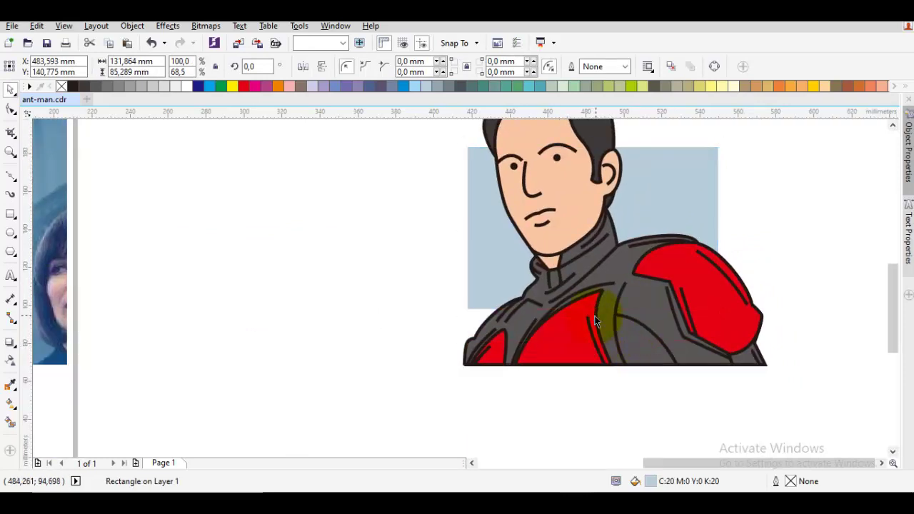
pyautogui.press('Escape')
# Group the duplicate portrait together with its pale blue background rectangle
pyautogui.scroll(-2, 639, 321)
pyautogui.moveTo(762, 362); pyautogui.dragTo(486, 187)
pyautogui.rightClick(604, 247)
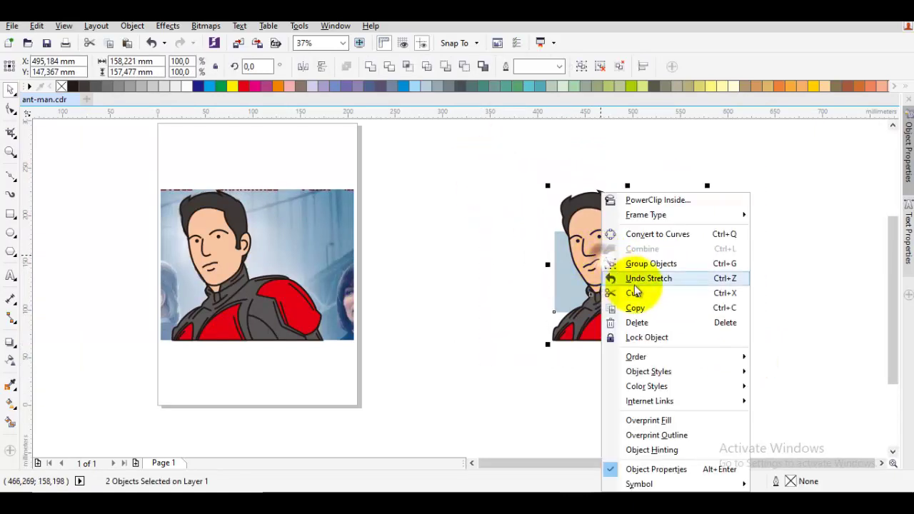
pyautogui.click(650, 264)
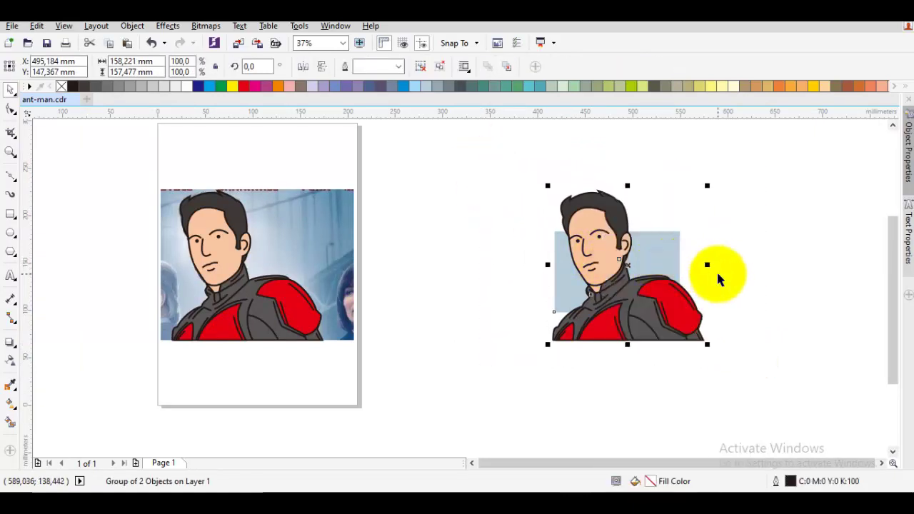
pyautogui.click(764, 257)
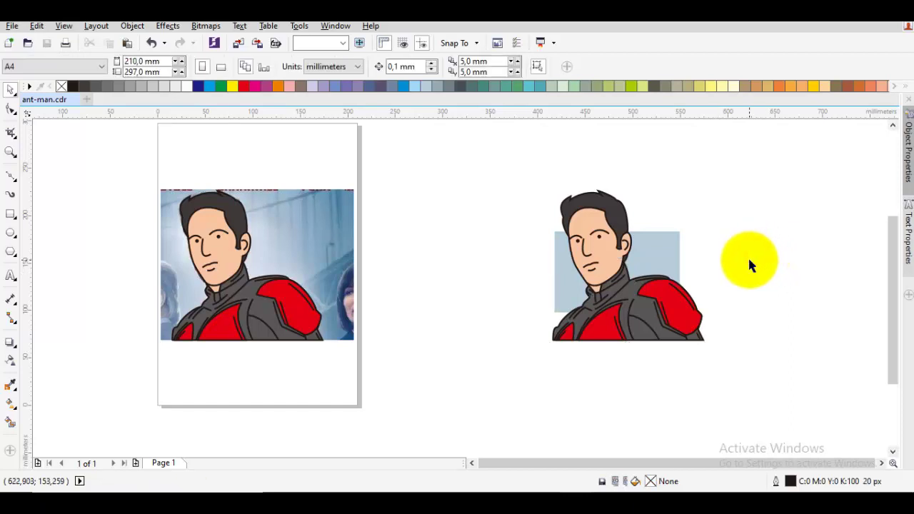
pyautogui.moveTo(745, 262); pyautogui.dragTo(644, 272)
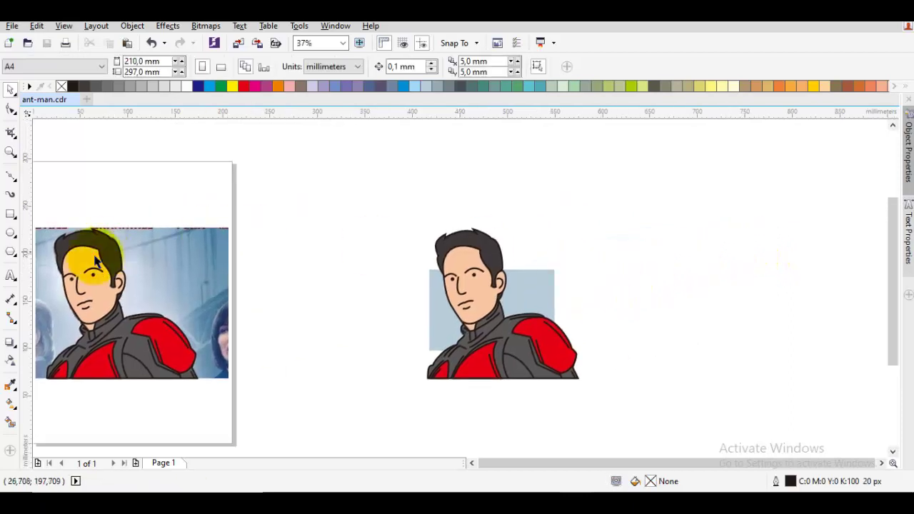
pyautogui.moveTo(446, 276); pyautogui.dragTo(364, 292)
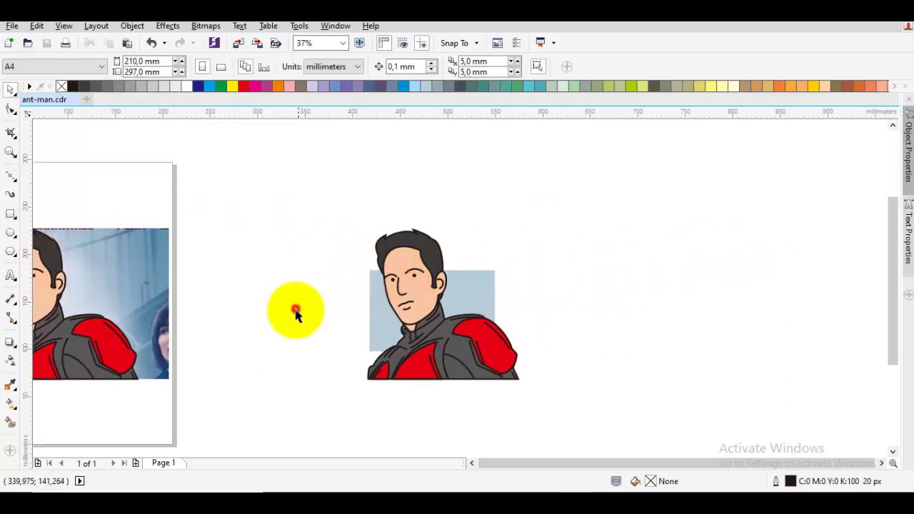